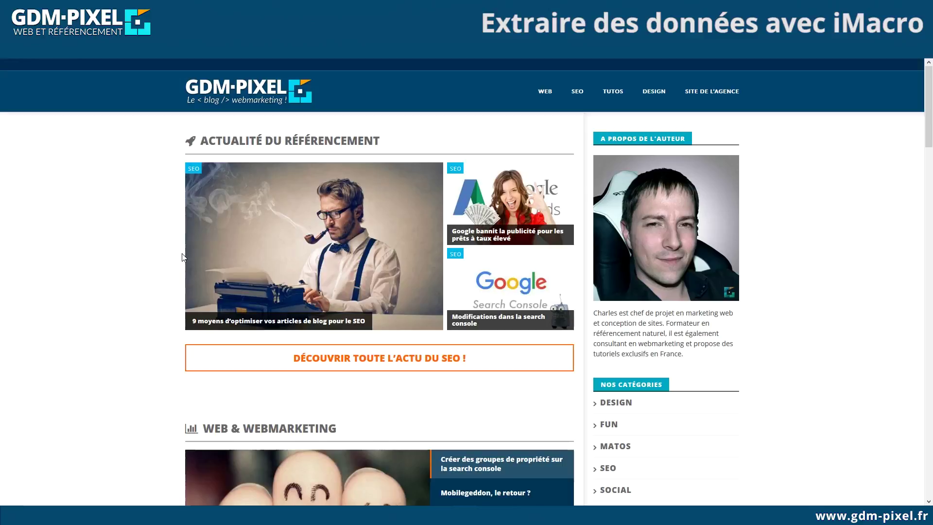
Get keyword ideas for the product or service "Agence SEO" in the AdWords keyword planner.
mouse_move(321, 515)
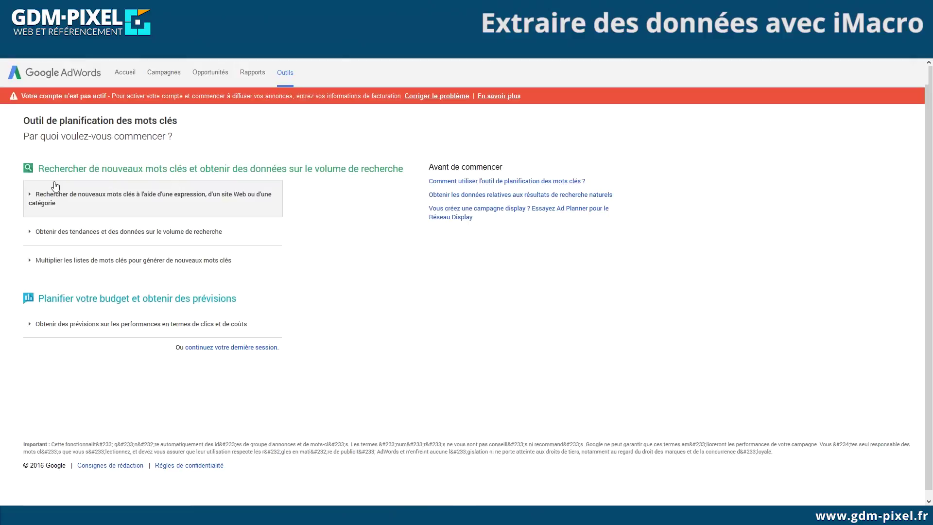
click(90, 201)
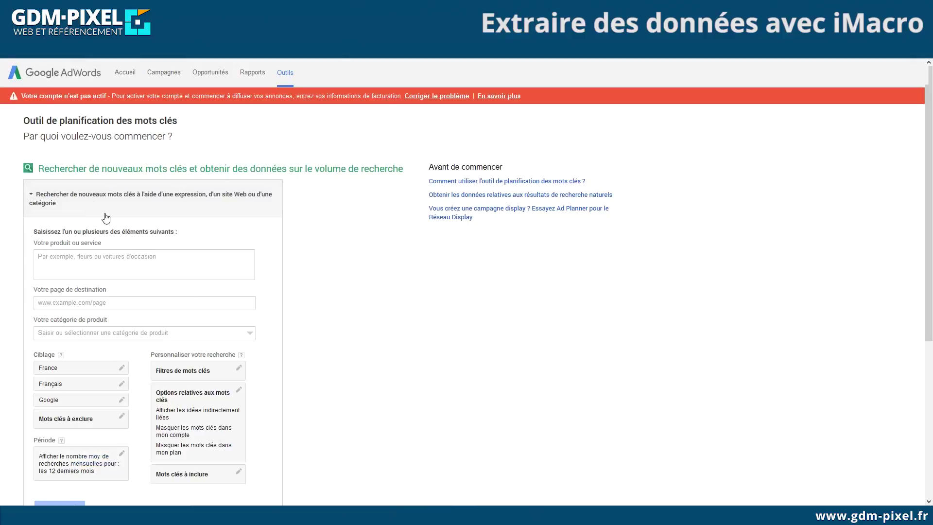
text(Agence SEO)
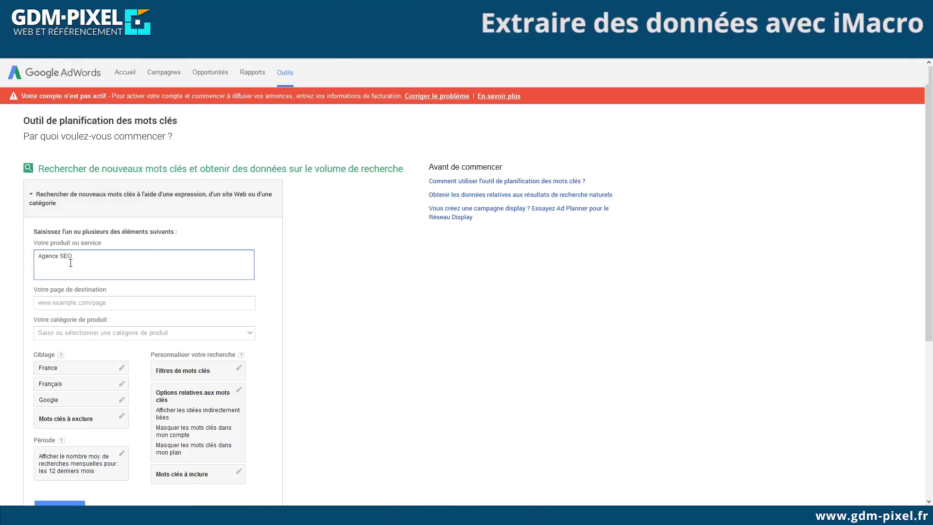
click(318, 261)
scroll(317, 260, down, 5)
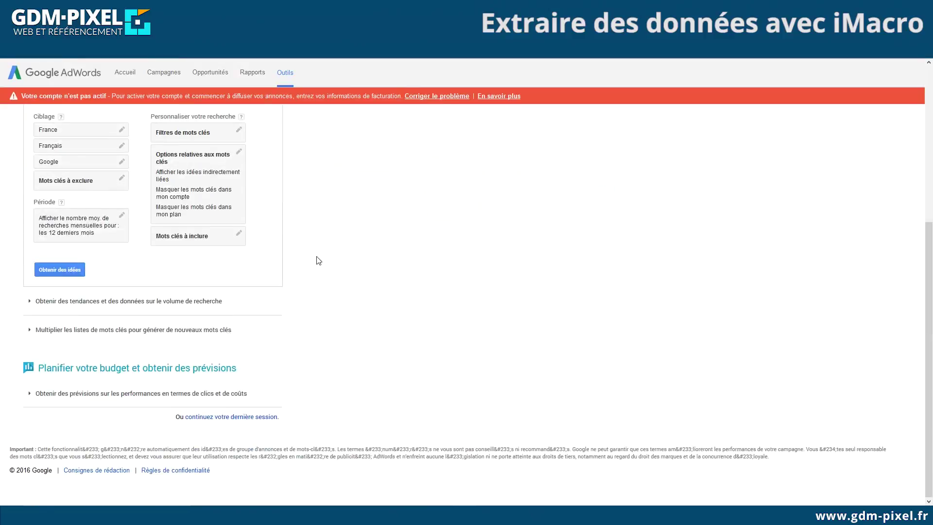
click(58, 268)
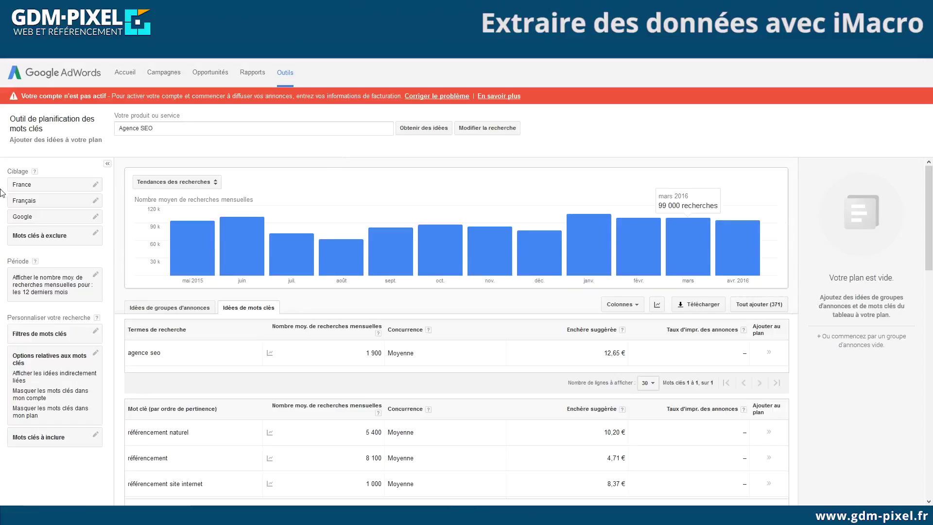
Look over the keyword ideas, download them as CSV (Excel) and open the file with Microsoft Excel.
scroll(407, 329, down, 3)
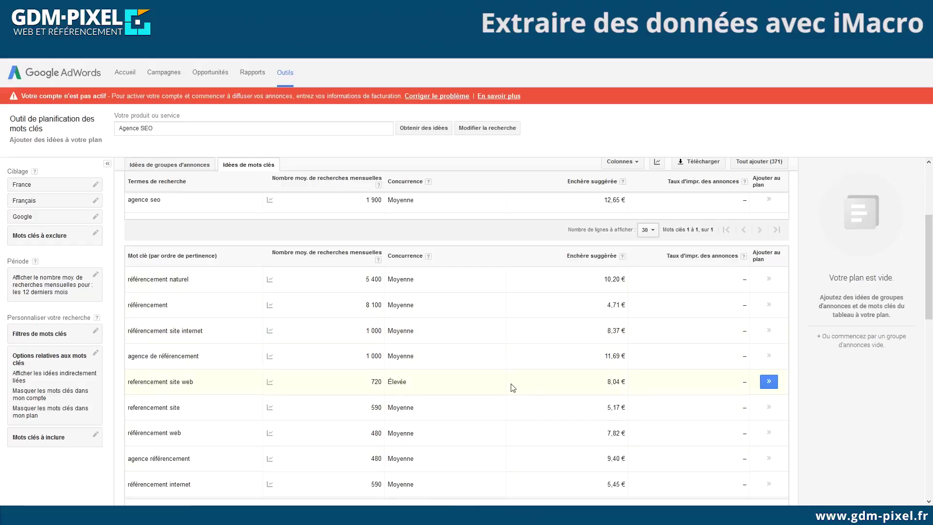
scroll(513, 387, up, 3)
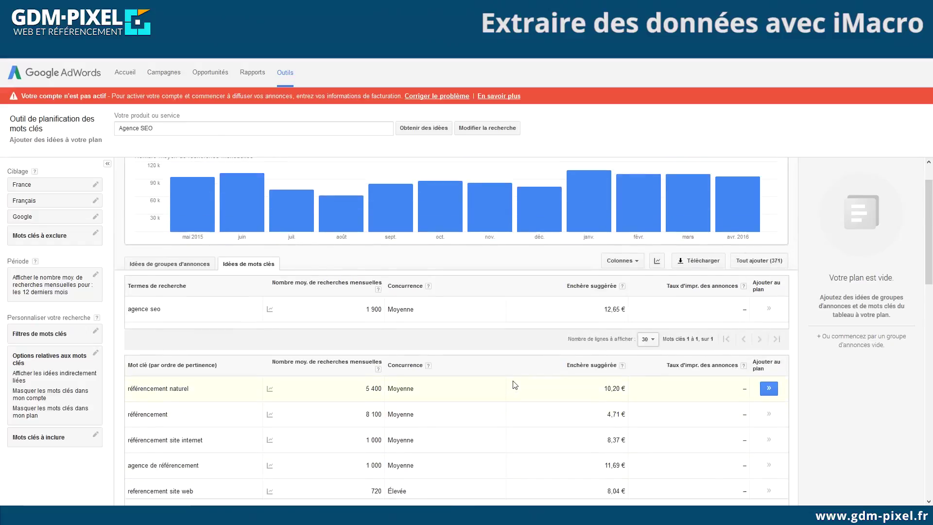
scroll(515, 385, down, 6)
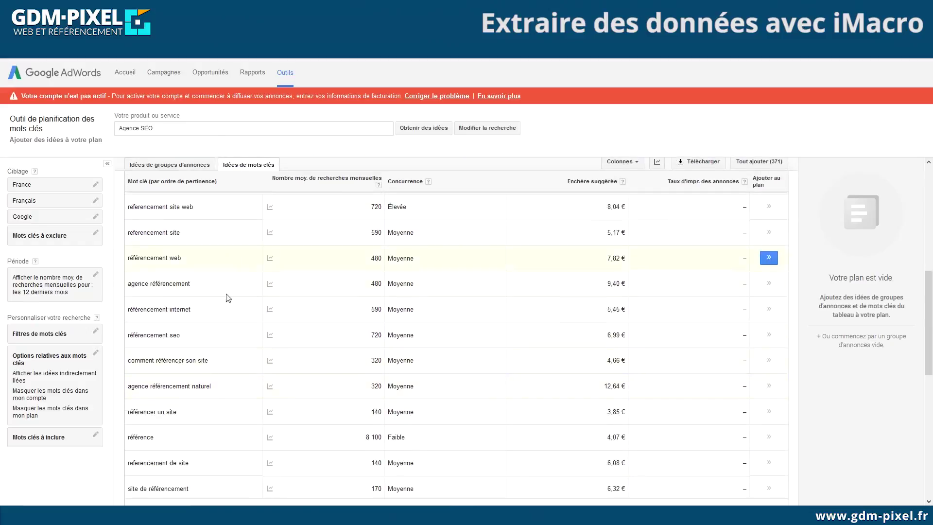
scroll(214, 358, down, 3)
scroll(254, 389, up, 6)
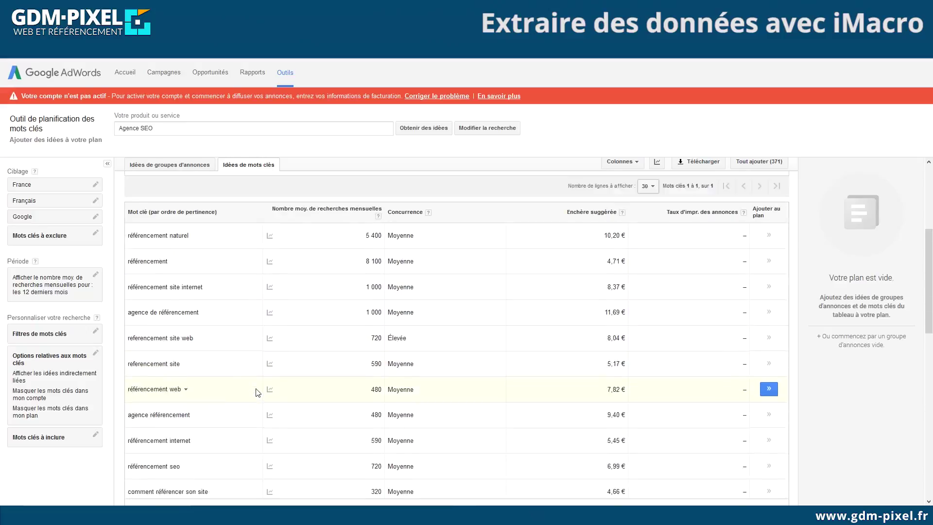
scroll(258, 392, up, 4)
click(694, 304)
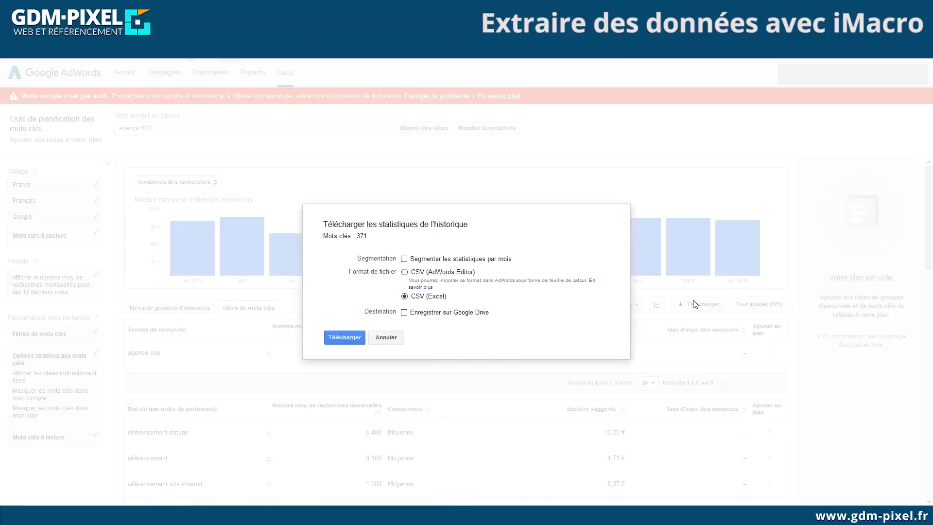
click(349, 334)
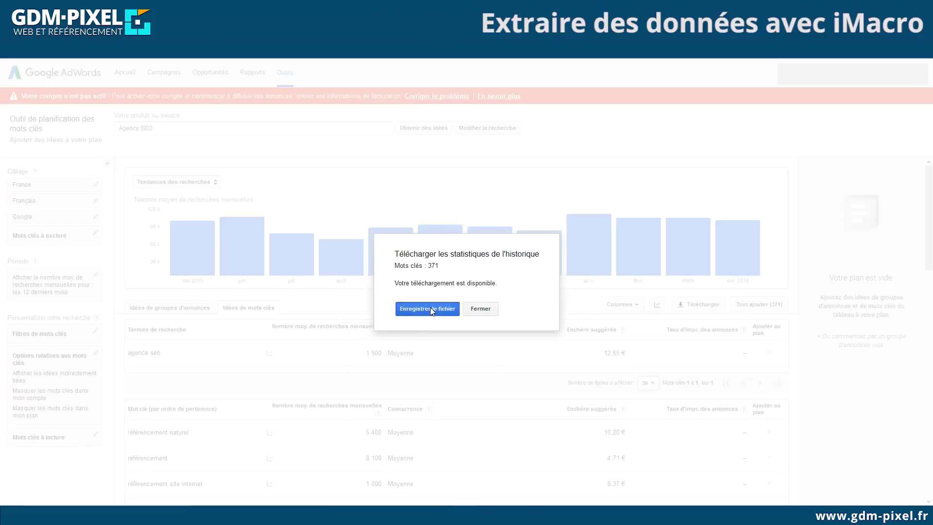
click(432, 309)
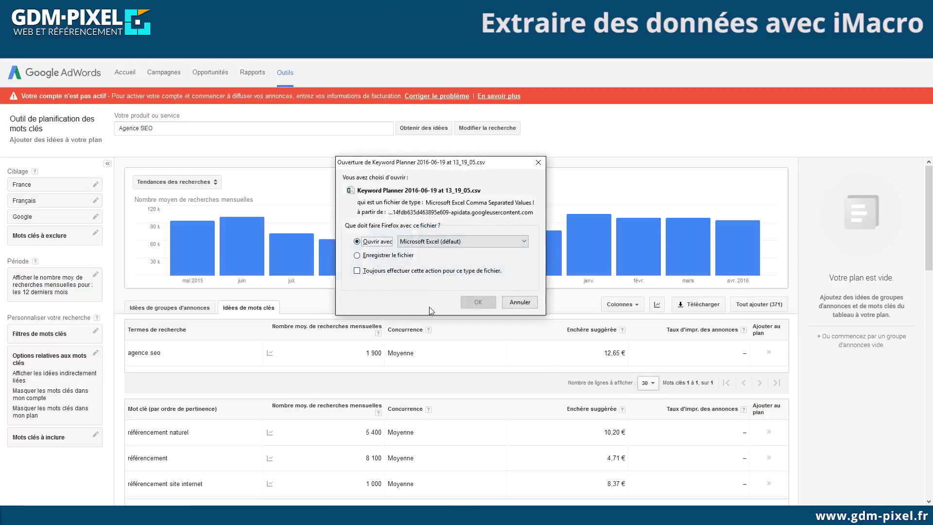
click(477, 302)
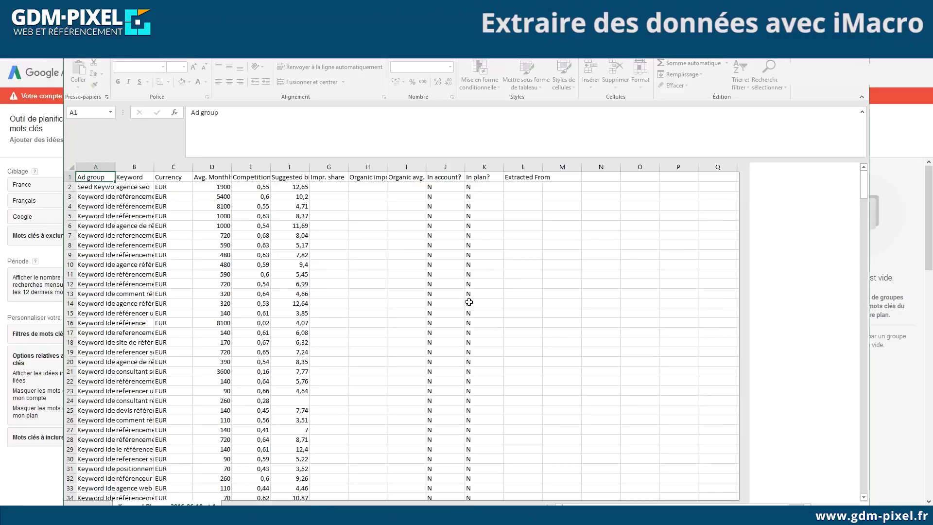
Widen columns A to D and delete the entire Extracted From column.
drag(115, 167, 504, 167)
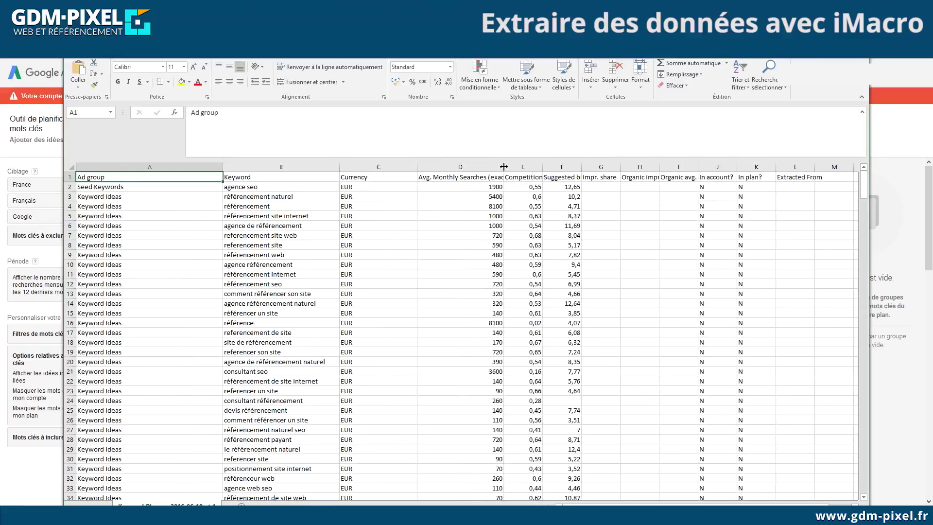
click(793, 195)
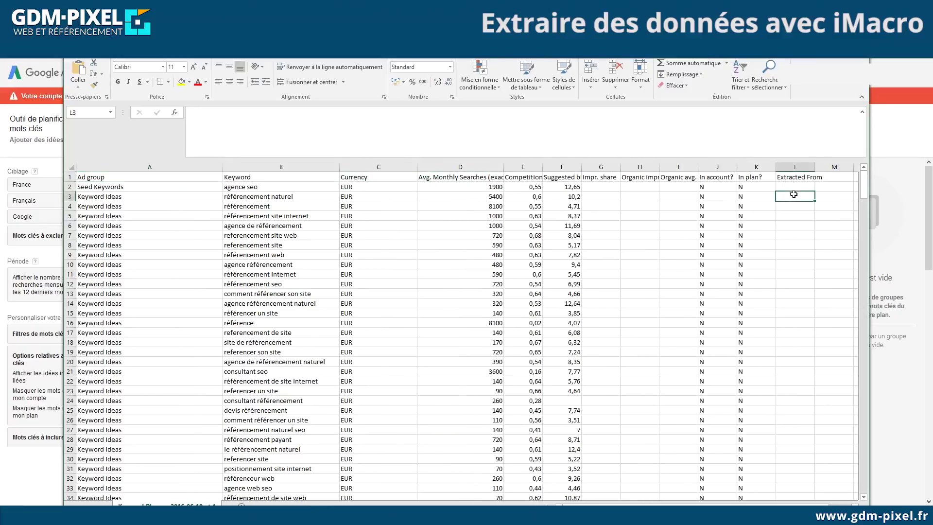
right_click(793, 194)
click(813, 289)
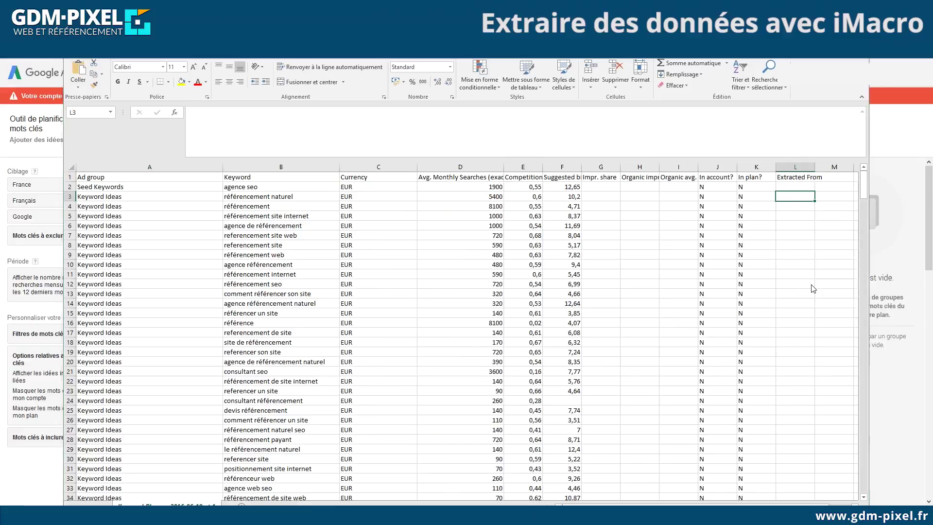
click(772, 294)
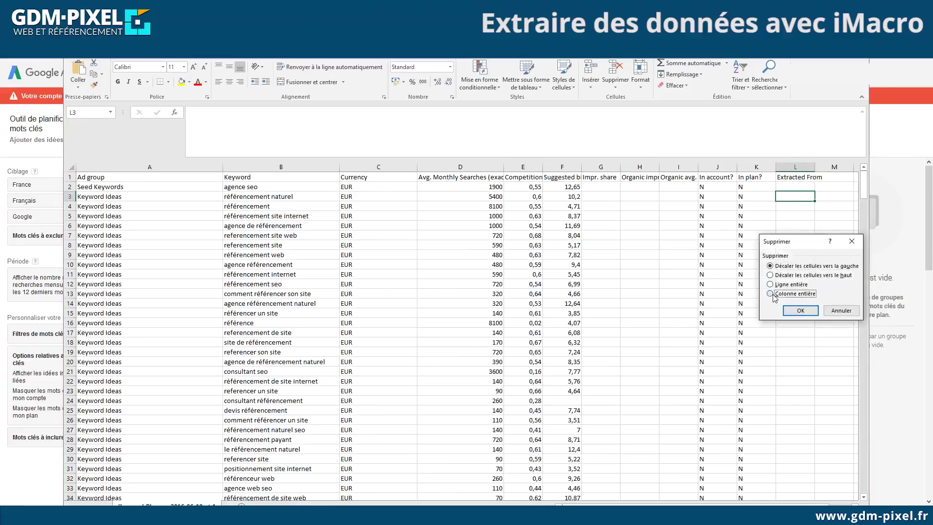
click(790, 312)
Delete the In plan?, In account?, both Organic and the Impr. share columns.
click(764, 214)
key(F4)
click(719, 214)
key(F4)
click(679, 215)
key(F4)
click(640, 215)
key(F4)
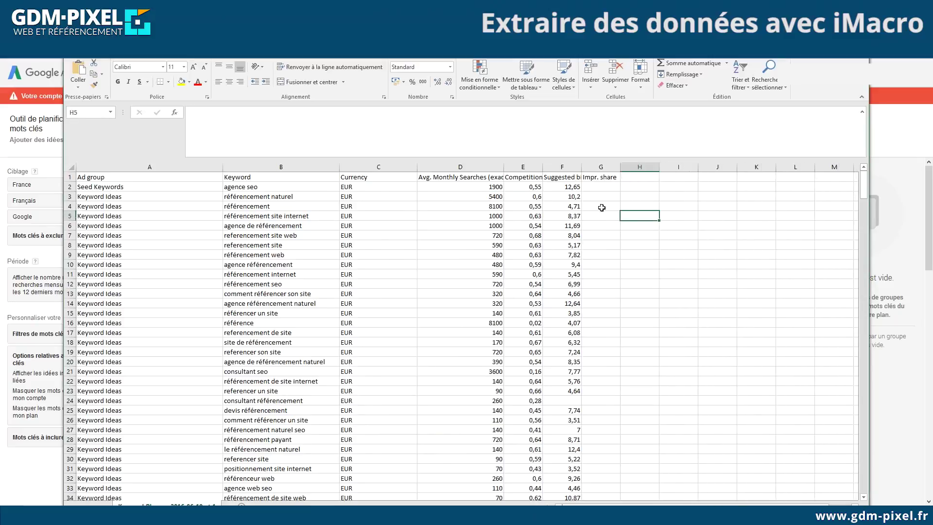
click(601, 208)
key(F4)
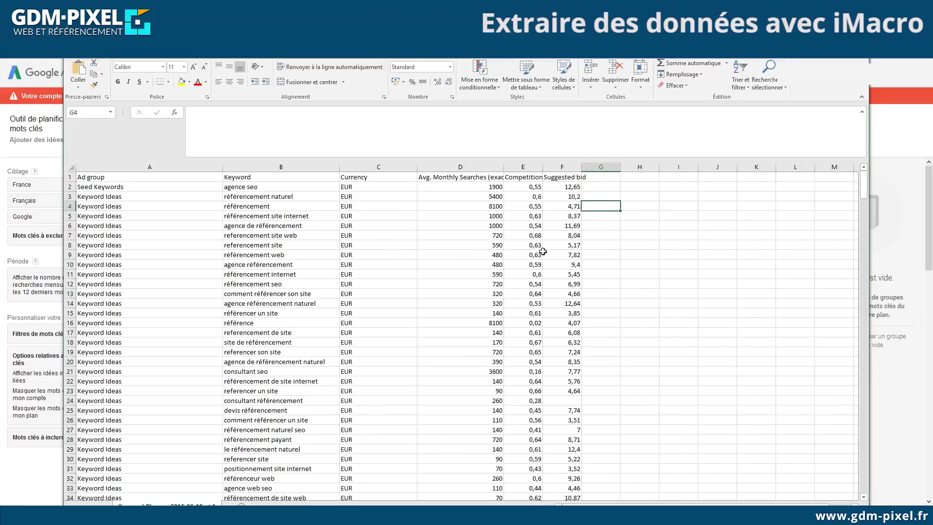
Delete the Ad group and Currency columns, keeping Keyword, Avg. Monthly Searches, Competition and Suggested bid.
click(139, 202)
key(F4)
click(227, 206)
key(F4)
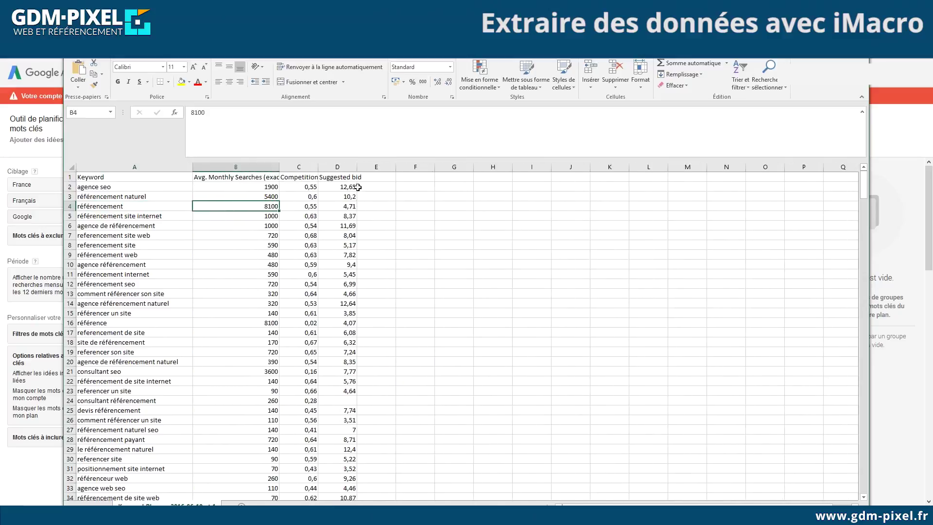
Convert the keyword data plus one empty column, A1 to E372, into a table with headers.
drag(383, 177, 86, 426)
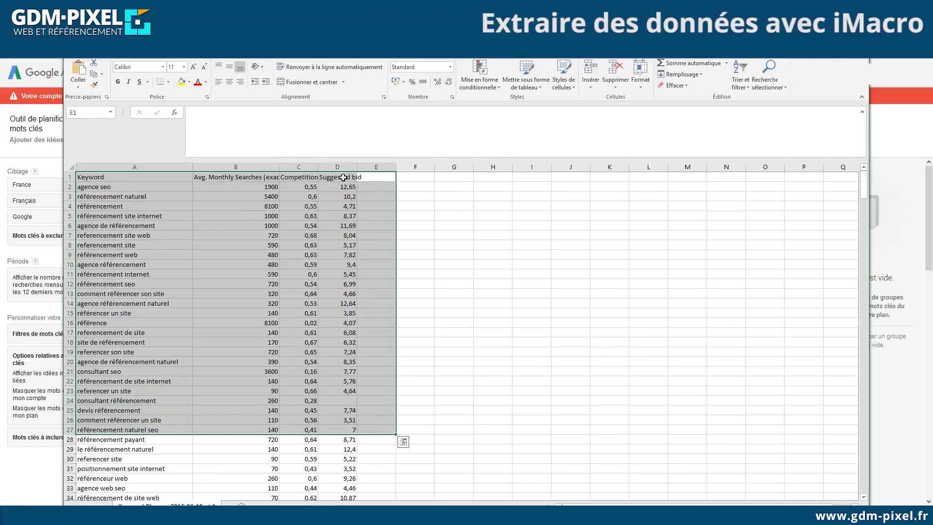
drag(374, 175, 68, 483)
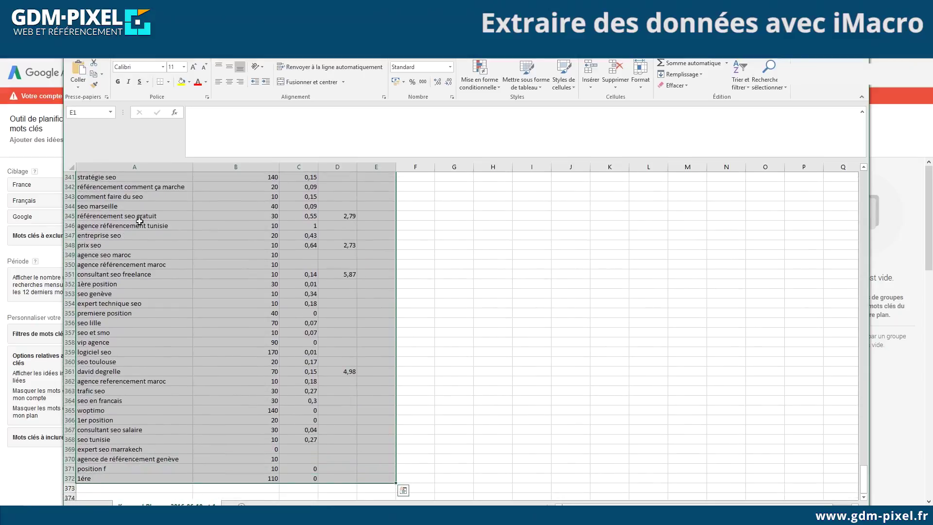
click(128, 51)
click(160, 72)
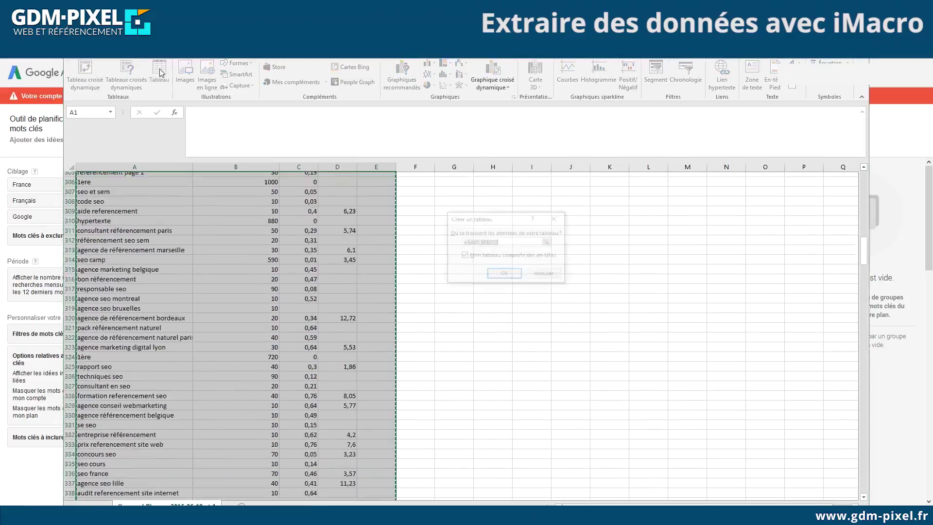
click(510, 273)
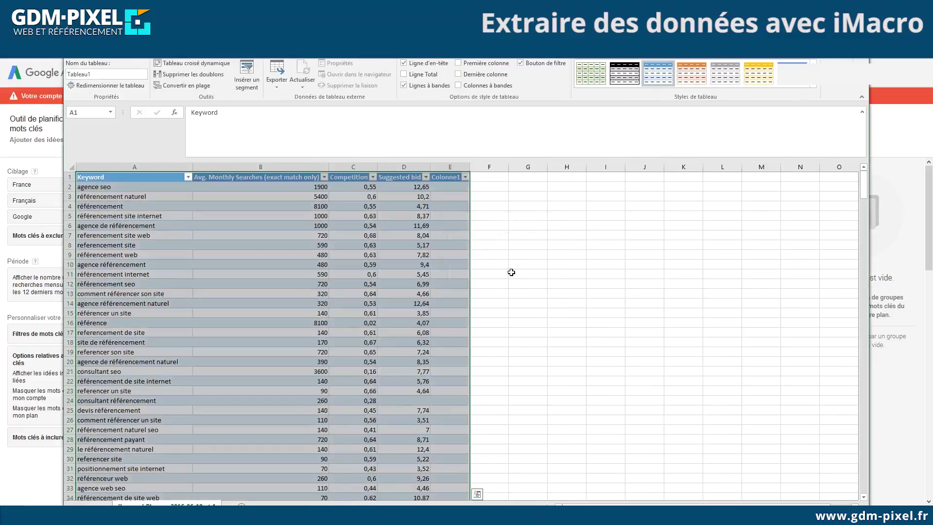
Widen column E and rename its header ALLINTITLE.
drag(468, 165, 521, 165)
click(478, 179)
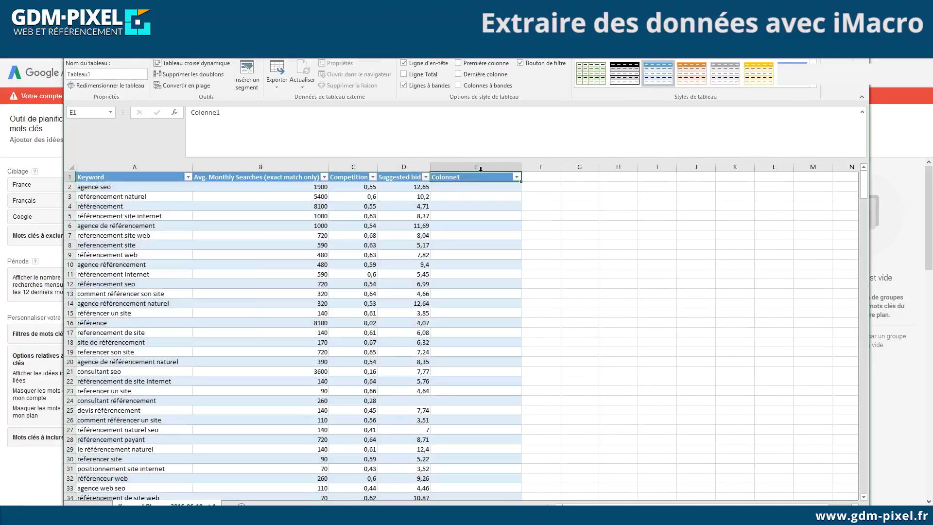
text(ALLINT)
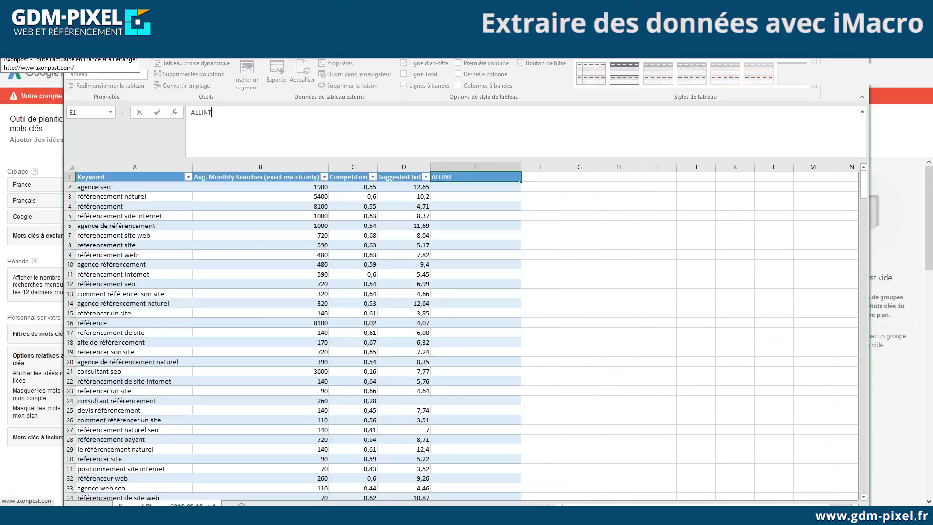
text(ITLE)
key(Return)
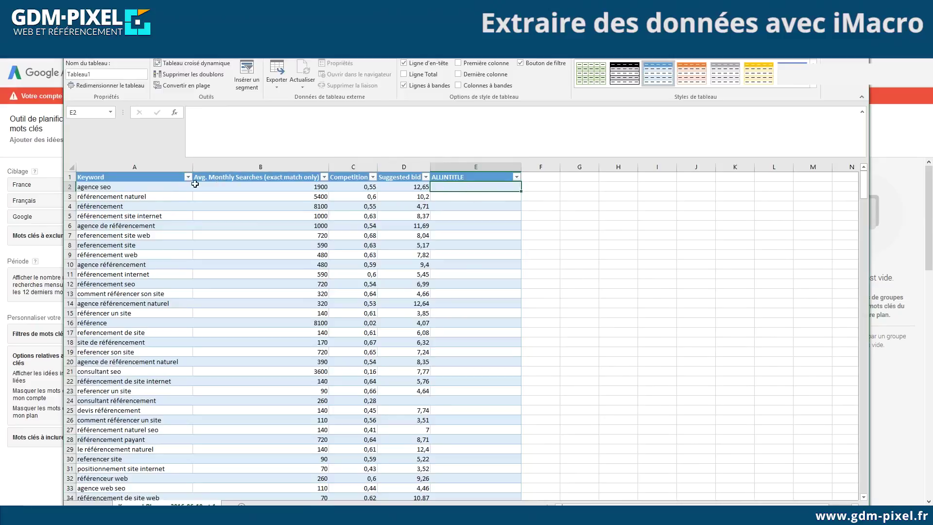
click(160, 215)
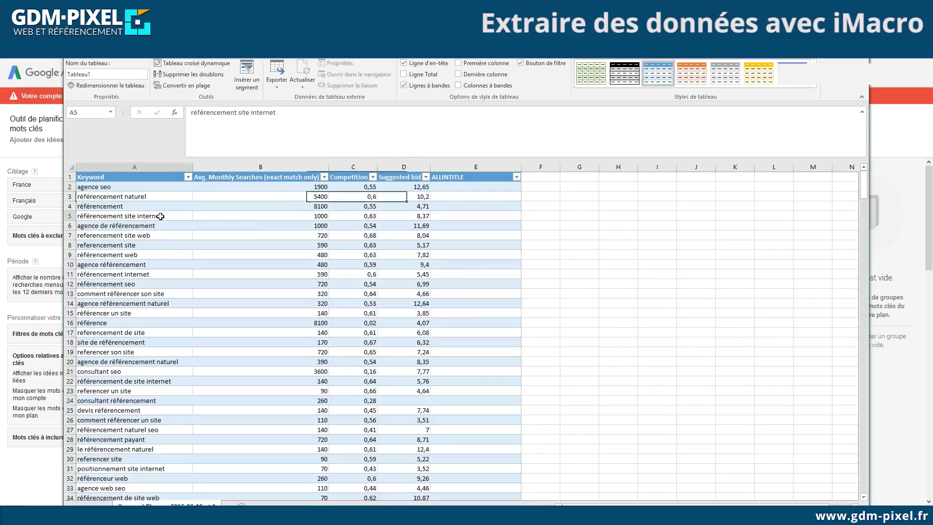
click(449, 216)
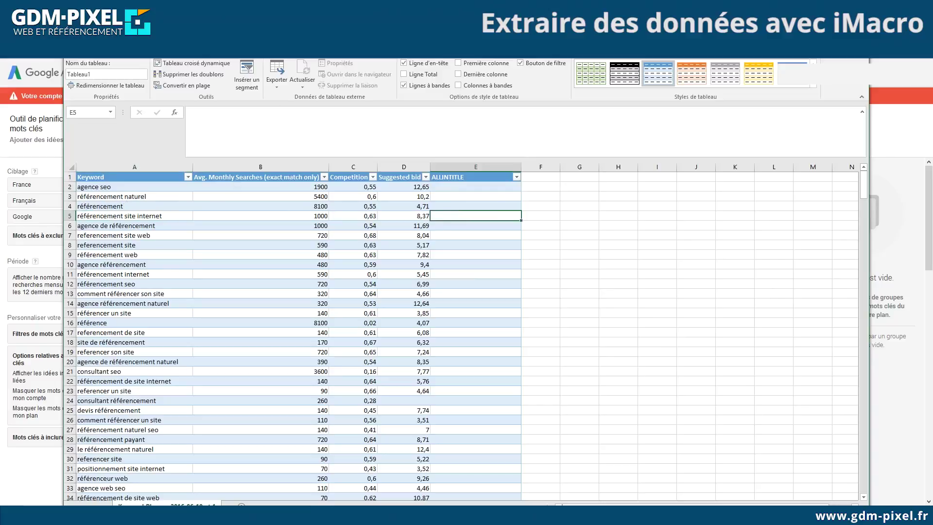
Switch to the Google page in the browser and submit the verification characters shown in the captcha image.
key(alt+Tab)
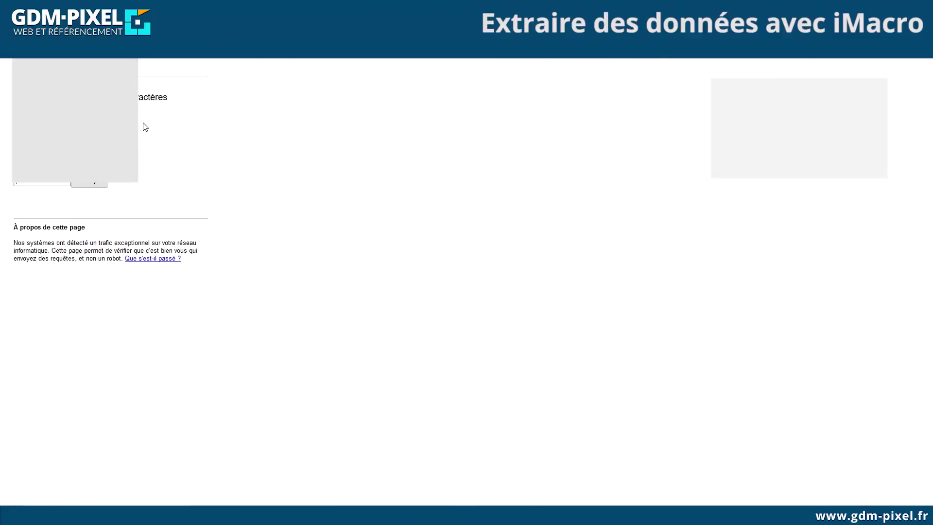
click(29, 178)
text(dro)
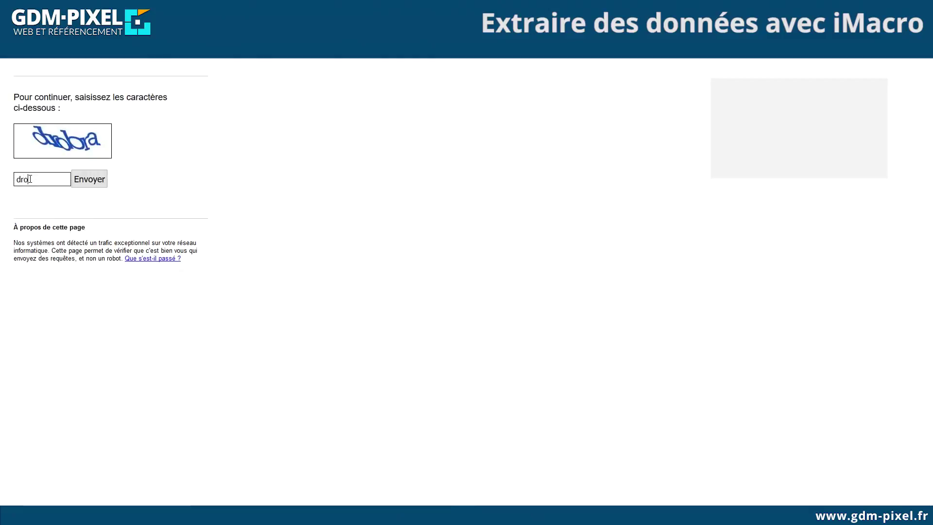
text(bra)
key(Return)
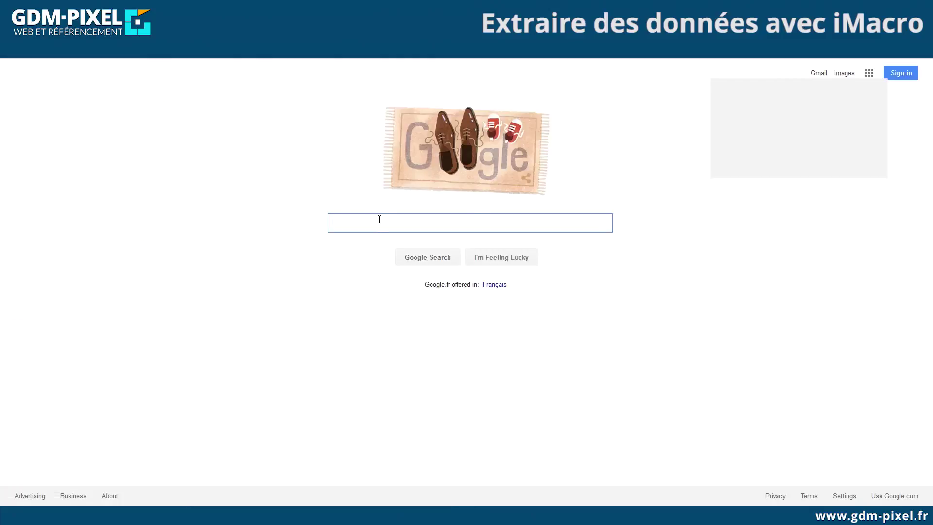
Search Google for allintitle:référencement site internet, copying the keyword from the Excel table, and select the result count.
text(allinti)
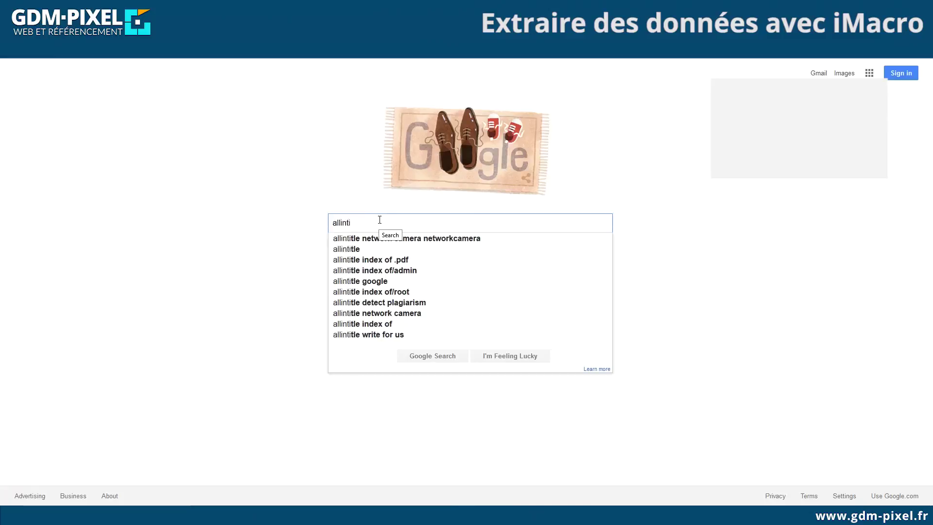
text(tle:)
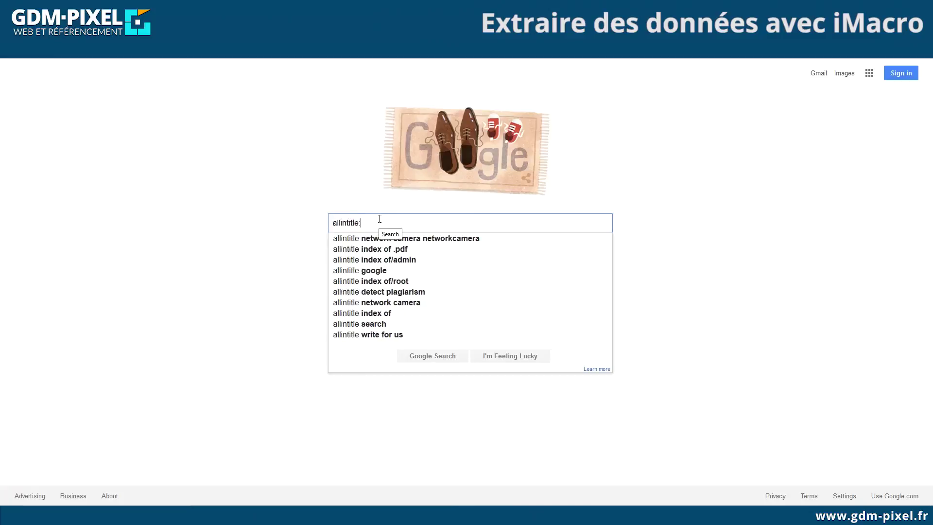
mouse_move(323, 515)
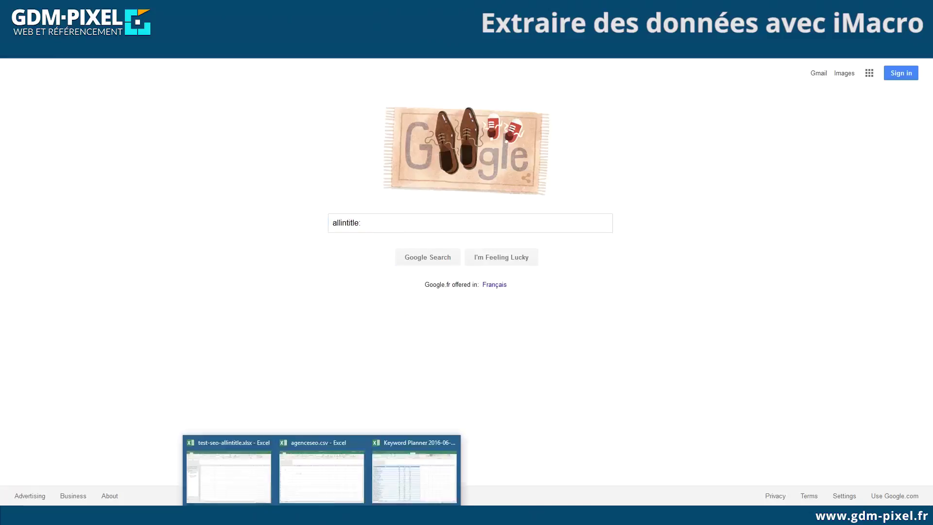
click(425, 476)
click(187, 218)
key(shift+Home)
key(ctrl+c)
key(alt+Tab)
click(393, 222)
key(ctrl+v)
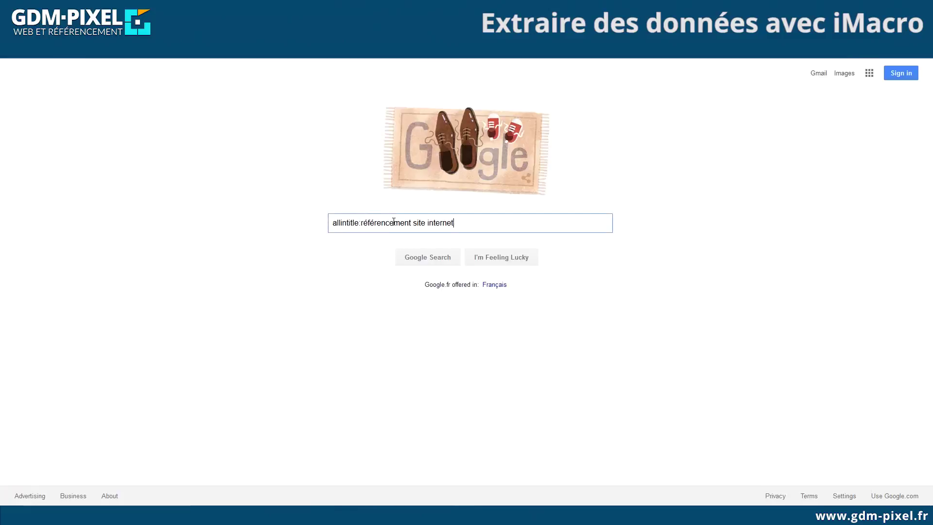
key(Return)
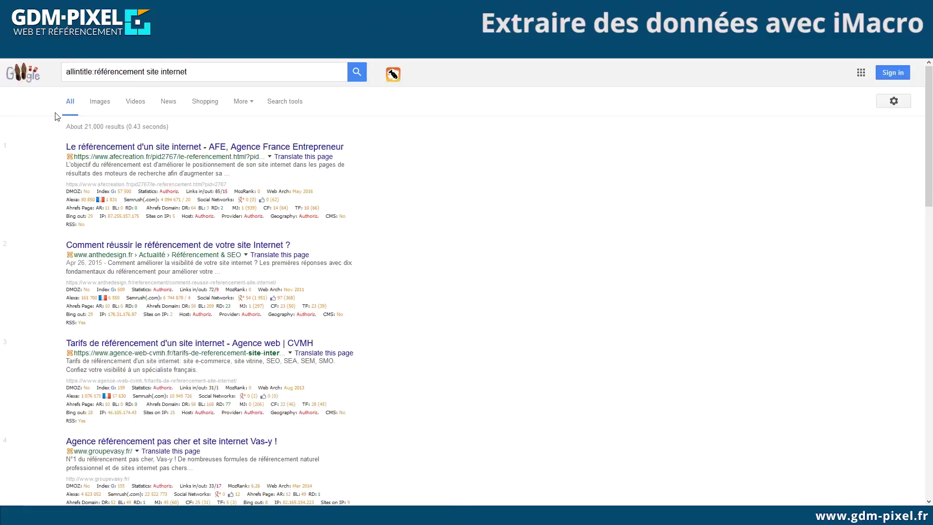
drag(86, 128, 120, 128)
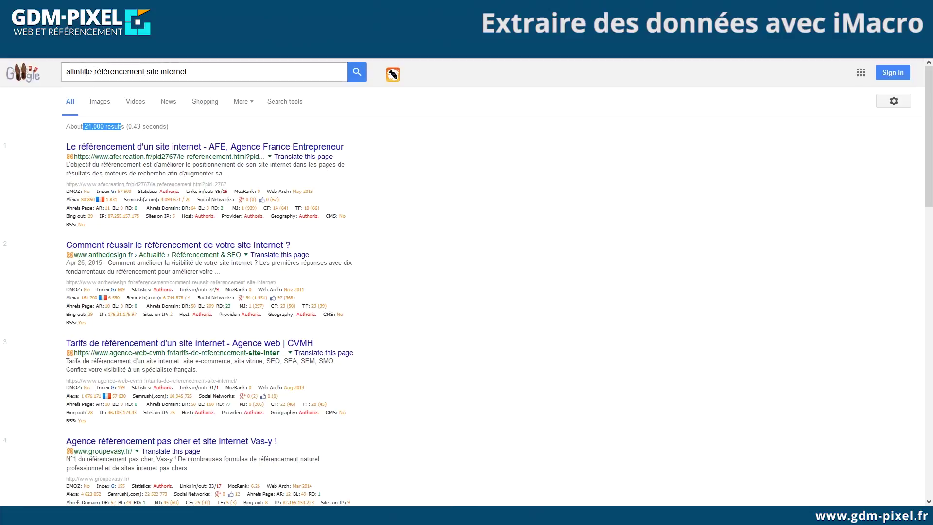
drag(95, 72, 206, 72)
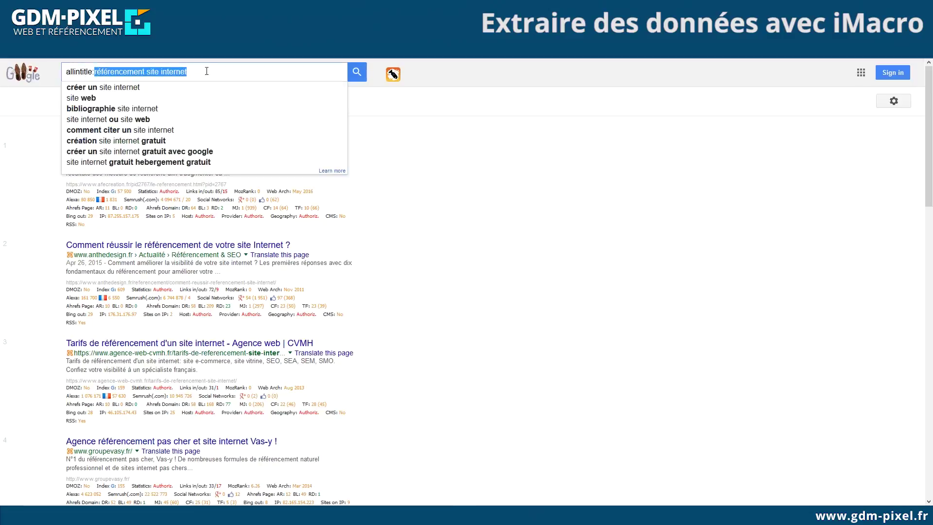
click(206, 71)
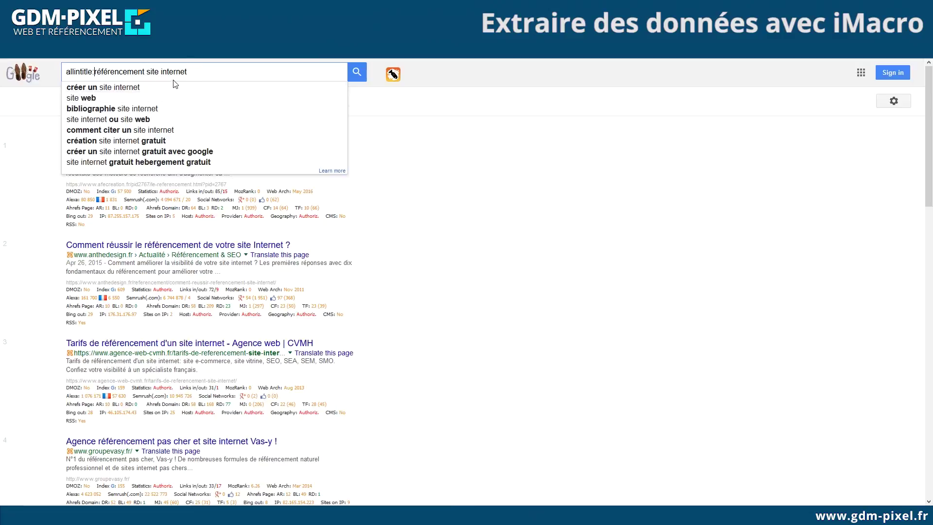
key(ctrl+Left)
key(ctrl+Left)
key(ctrl+Left)
text(")
click(217, 76)
text(")
key(BackSpace)
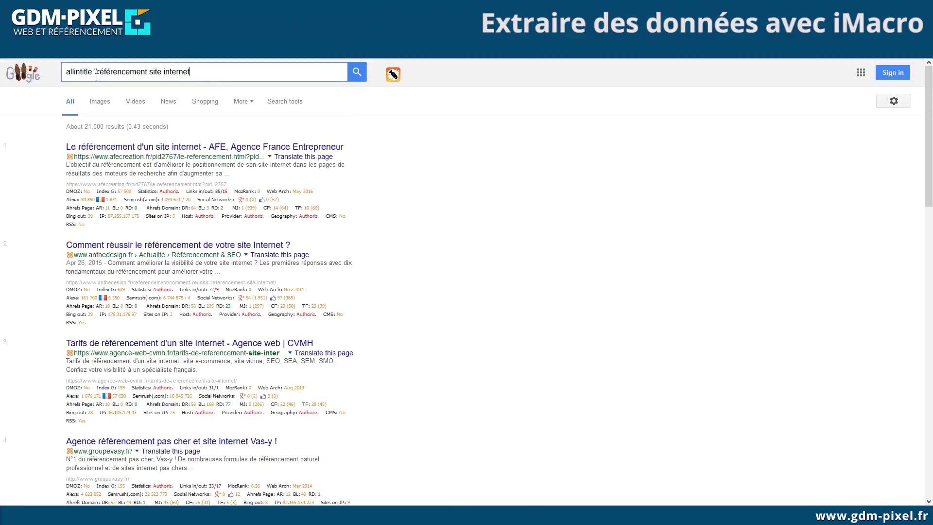
click(94, 72)
key(BackSpace)
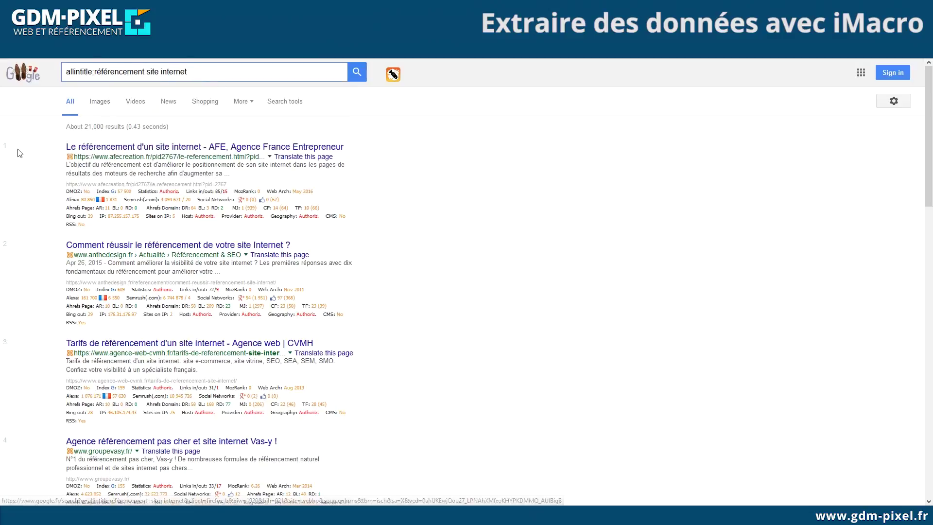
drag(85, 125, 124, 126)
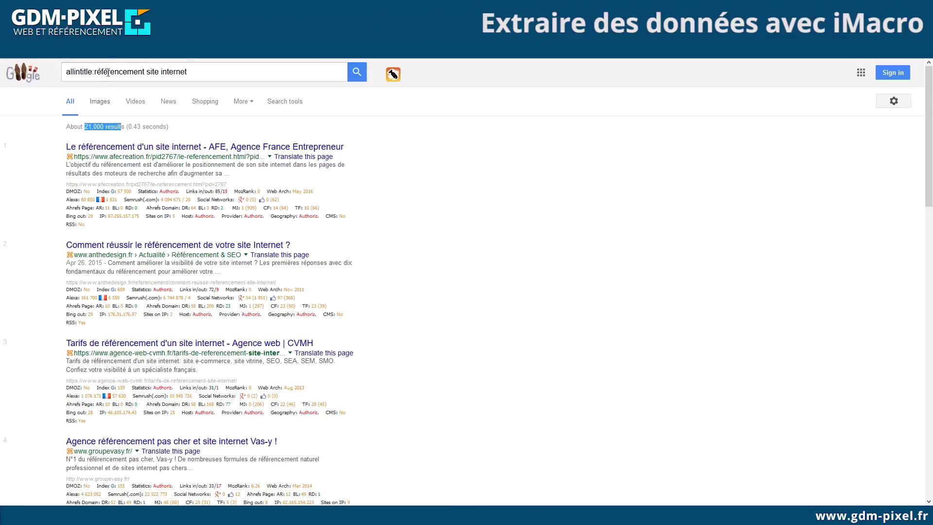
drag(94, 71, 204, 68)
click(197, 72)
click(6, 187)
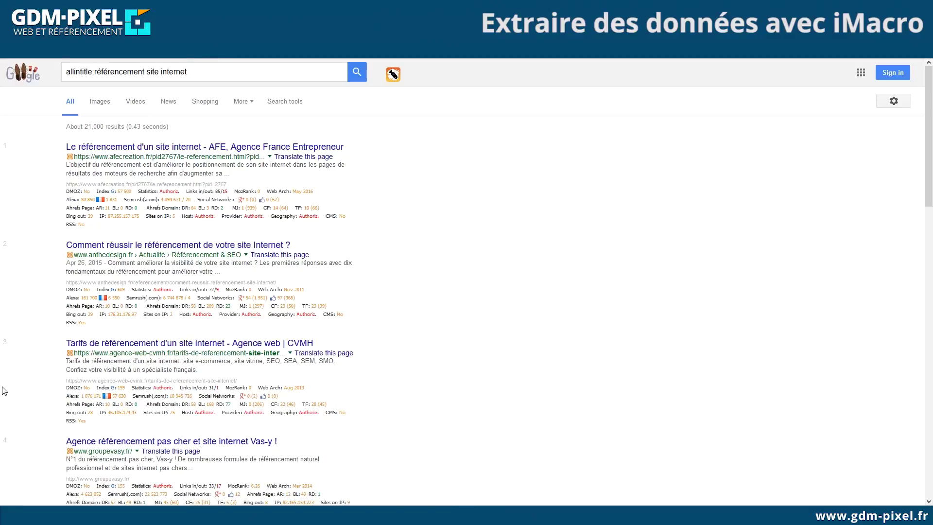
Narrow the search by adding Caen, running allintitle:référencement site internet Caen.
click(220, 75)
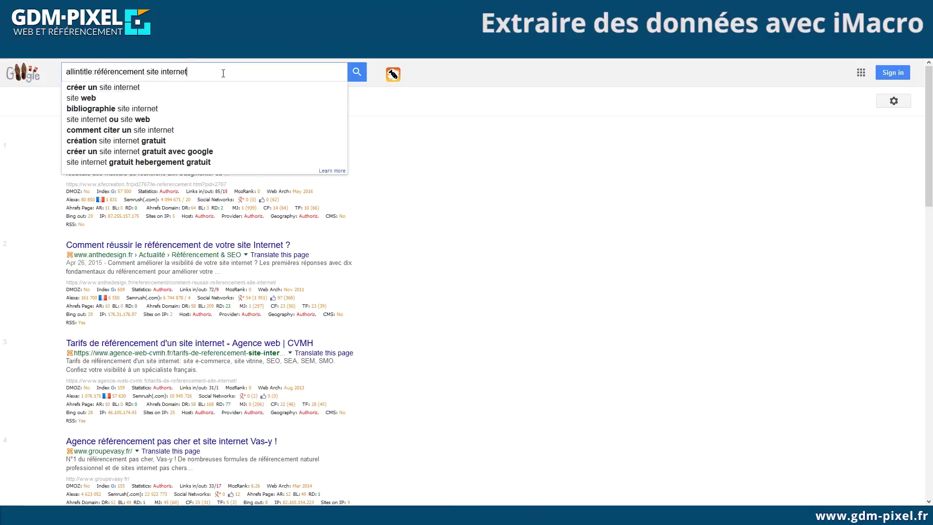
text(Caen)
key(Return)
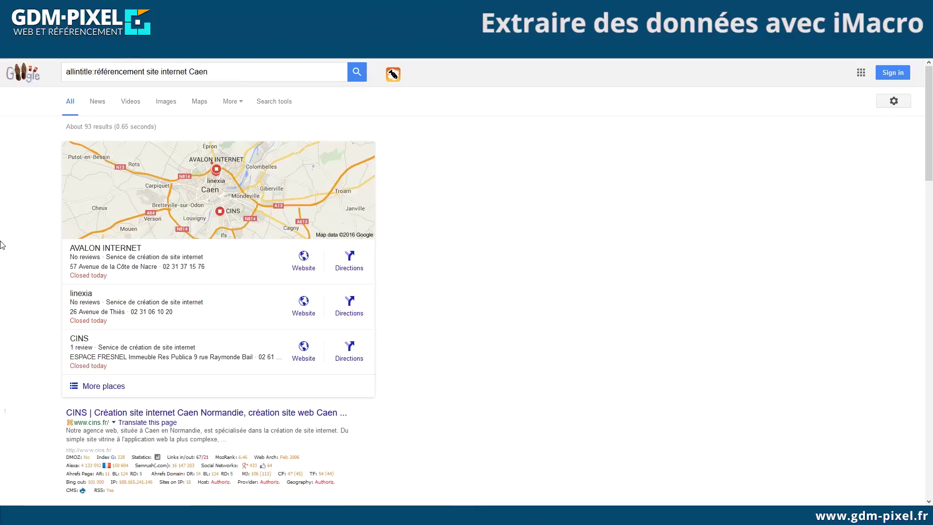
Rerun the allintitle search with Paris in place of Caen and select the result count.
double_click(192, 73)
text(Paris)
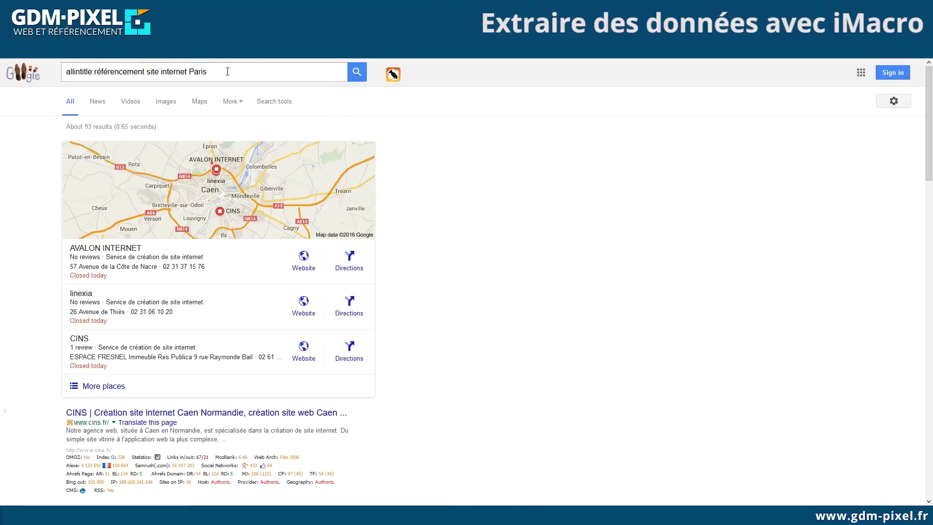
key(Return)
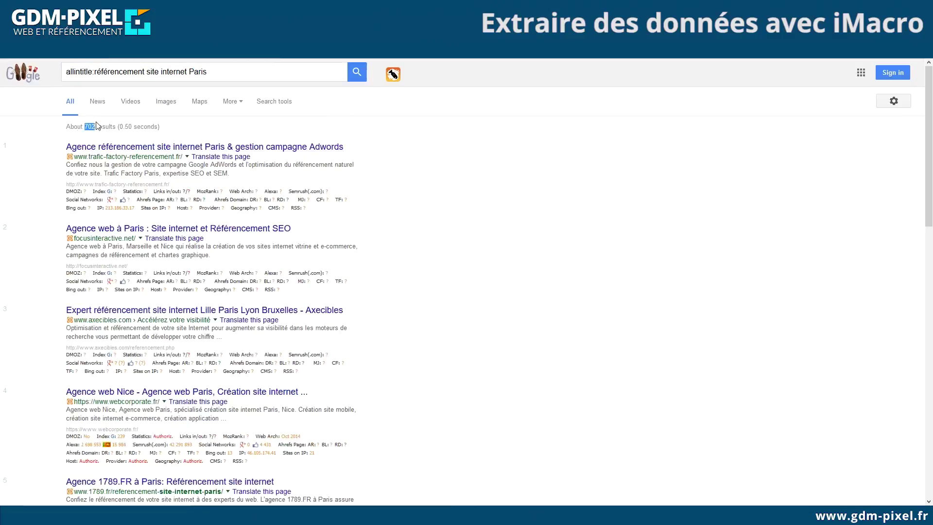
click(191, 71)
drag(190, 71, 94, 71)
click(13, 226)
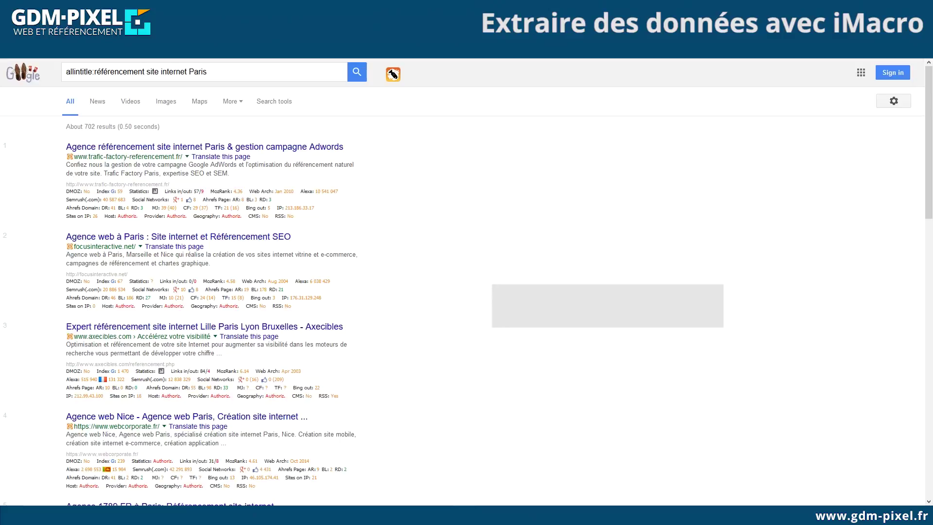
double_click(90, 126)
Switch to the Keyword Planner workbook in Excel and go through the ALLINTITLE cells beside the first keywords.
click(322, 515)
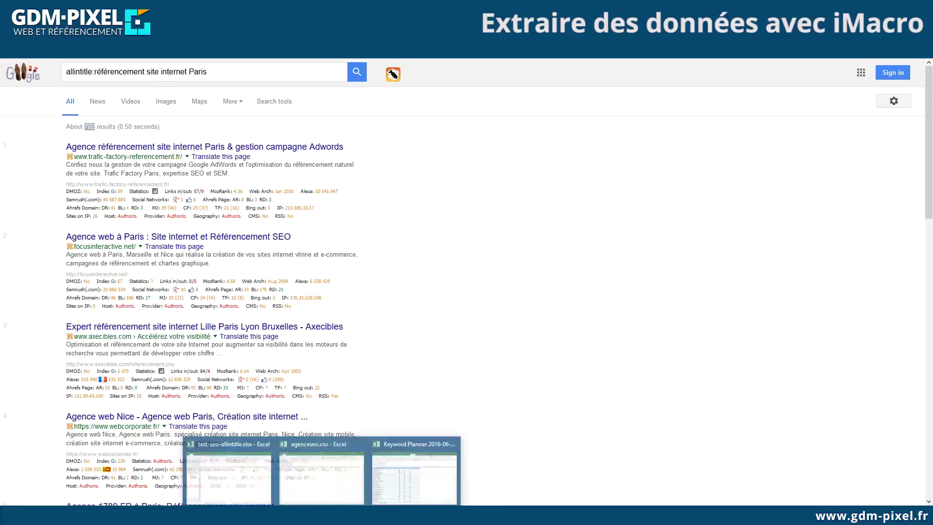
mouse_move(402, 464)
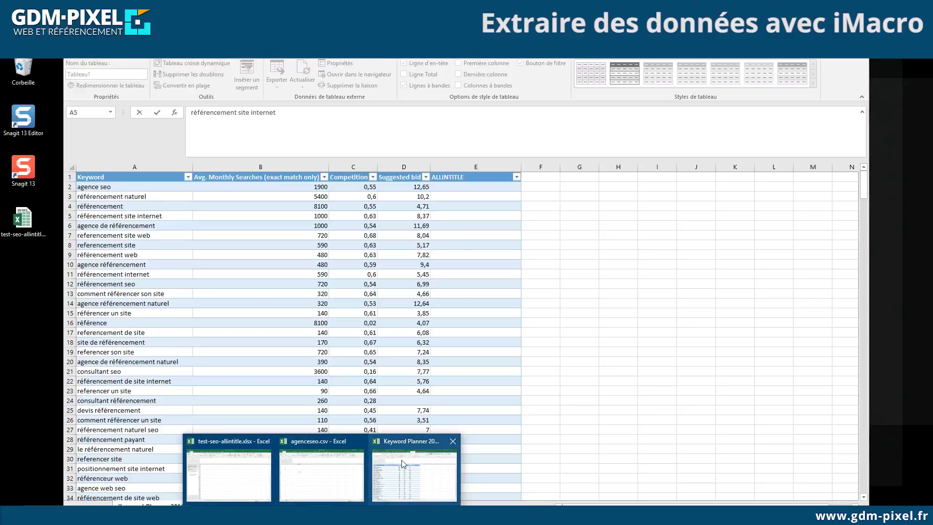
click(402, 463)
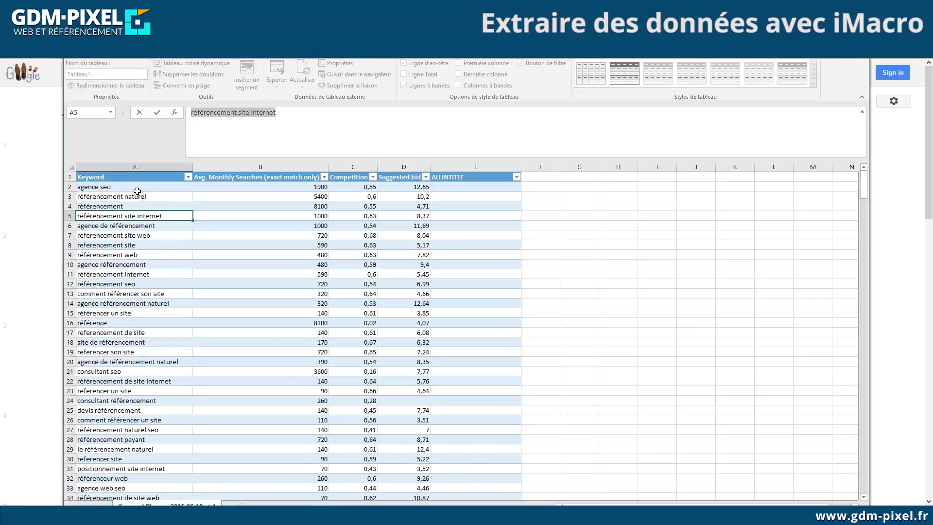
click(454, 189)
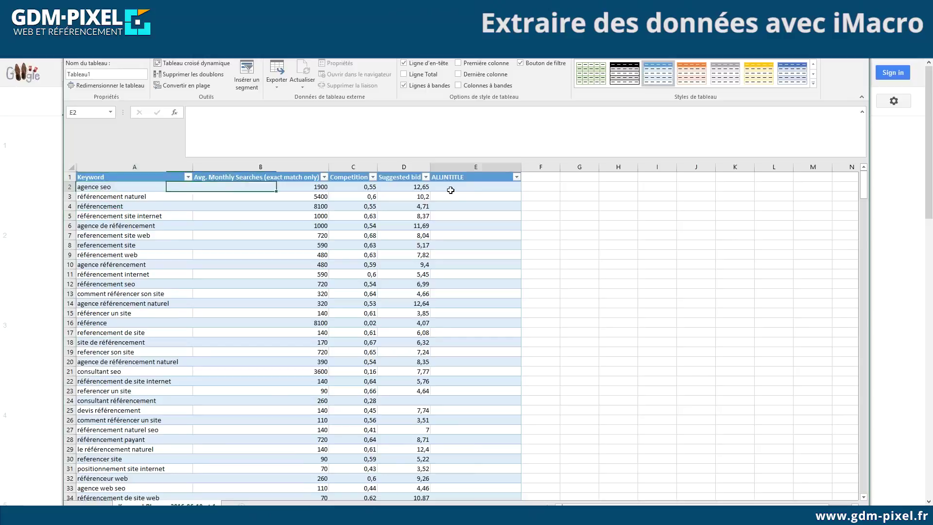
click(454, 201)
click(452, 207)
click(452, 216)
click(452, 225)
click(453, 235)
click(474, 284)
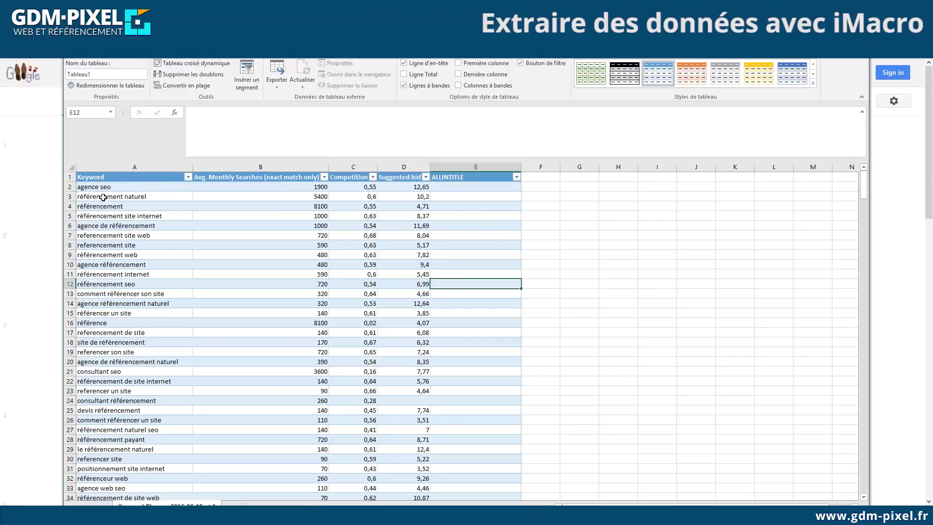
Compare the monthly search volume cell with the ALLINTITLE cell for the keyword référencement in row 4.
click(289, 208)
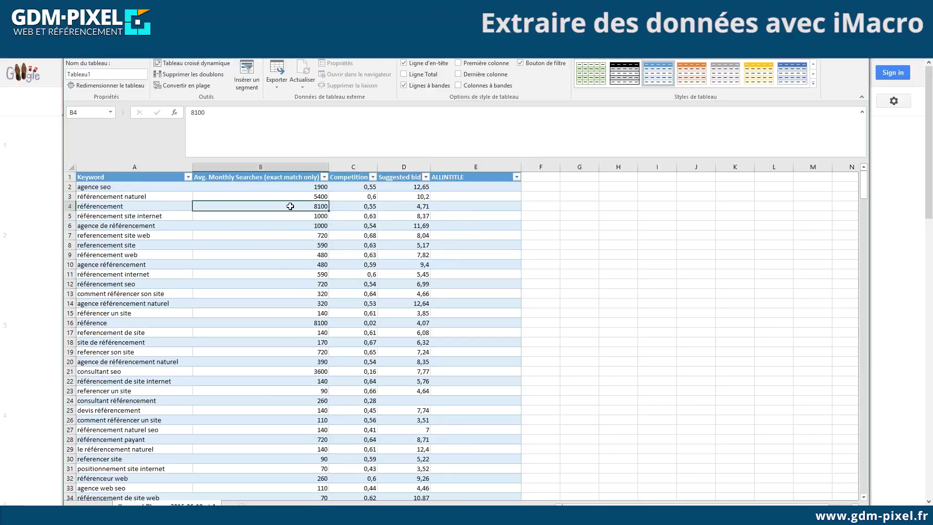
click(453, 205)
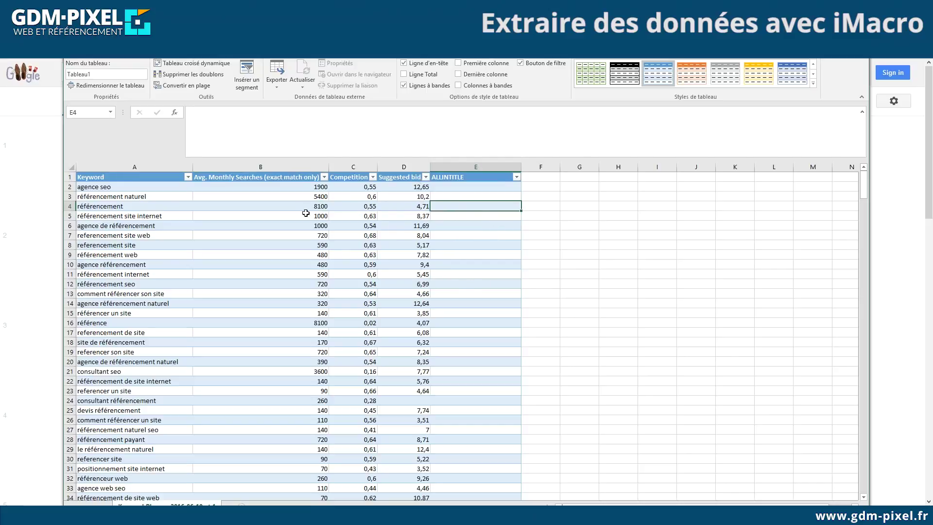
click(278, 204)
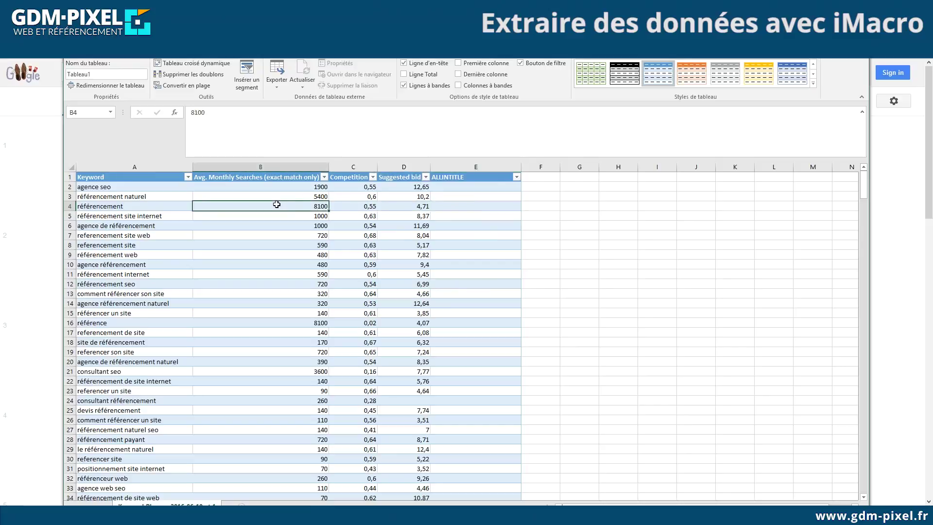
click(460, 205)
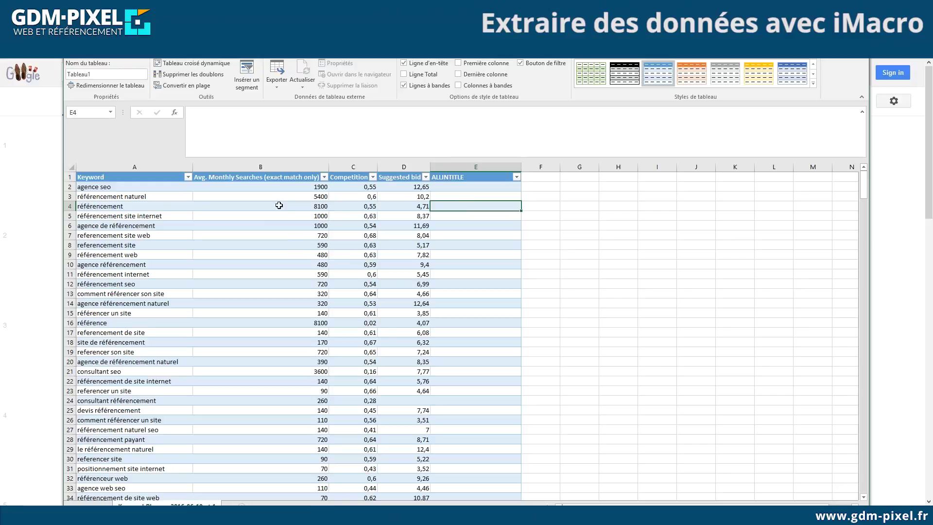
Return to the Google results to point out the result count, and briefly view the iMacros macro file.
click(3, 166)
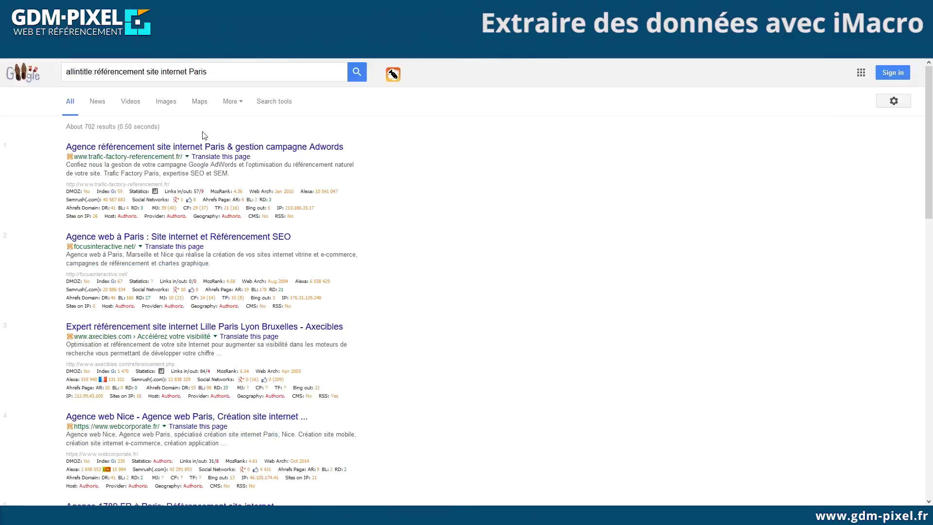
drag(84, 125, 120, 126)
click(83, 124)
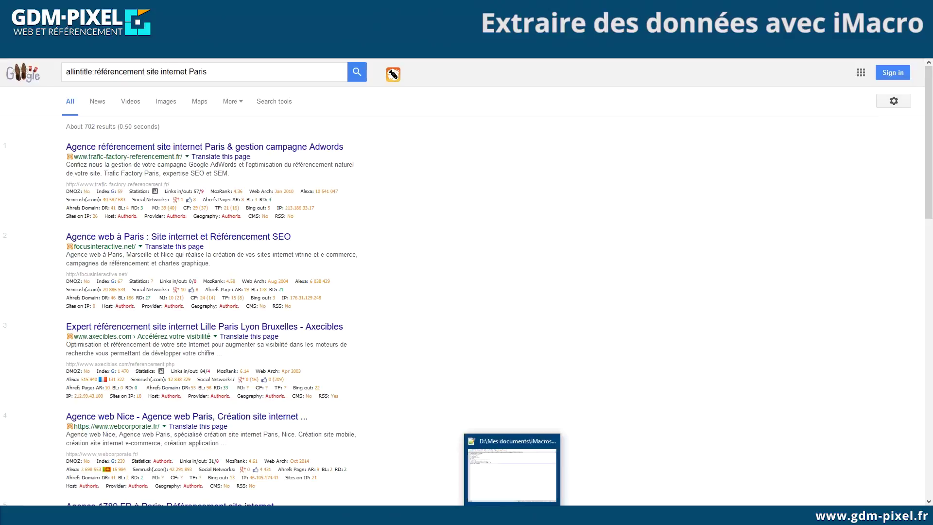
click(512, 461)
key(alt+Tab)
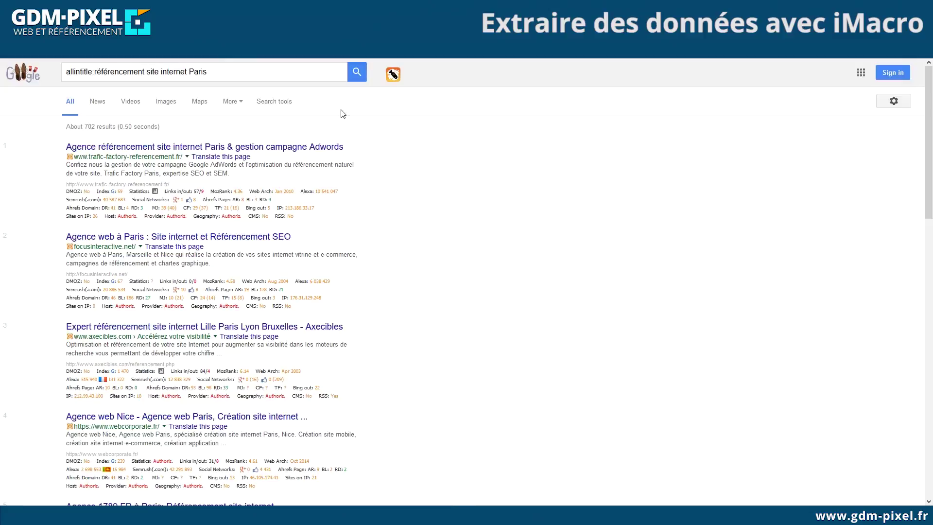
Search Google for imacros and open the iMacros for Firefox page on the Mozilla add-ons site.
click(209, 76)
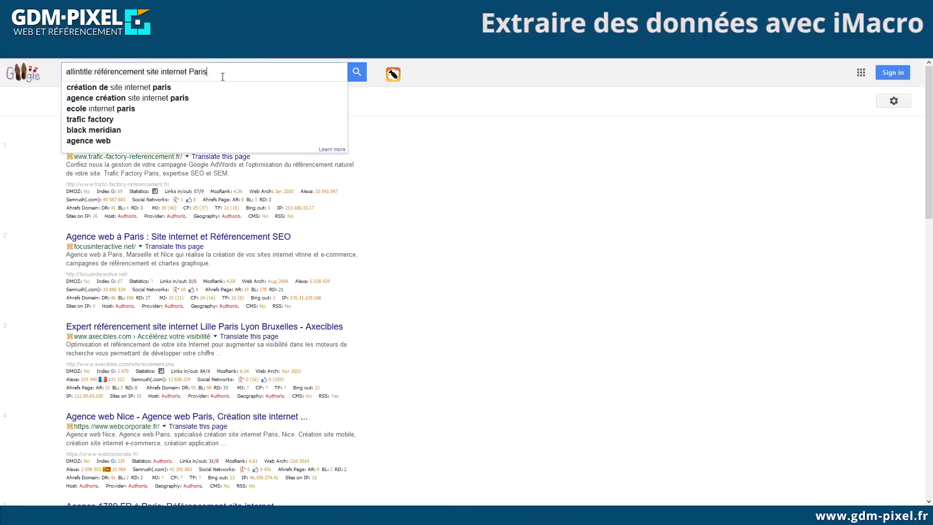
triple_click(223, 76)
text(imacros)
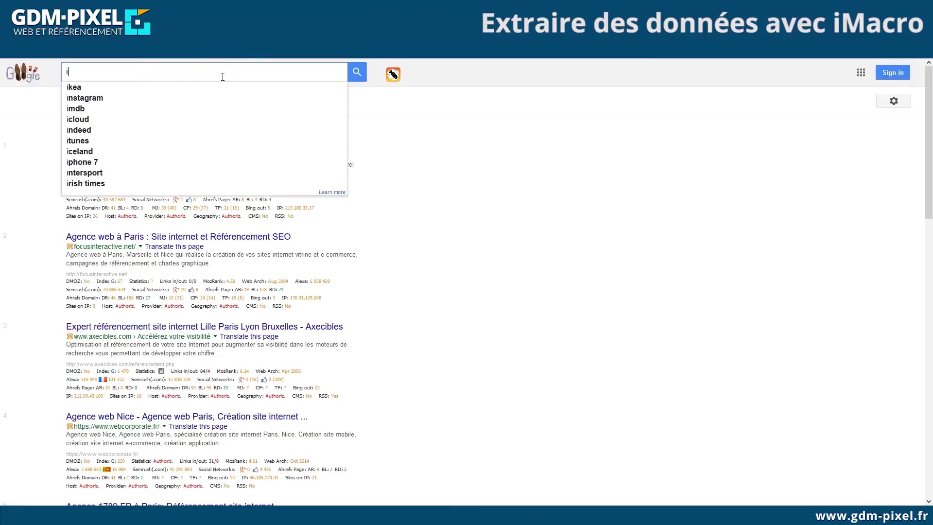
key(Return)
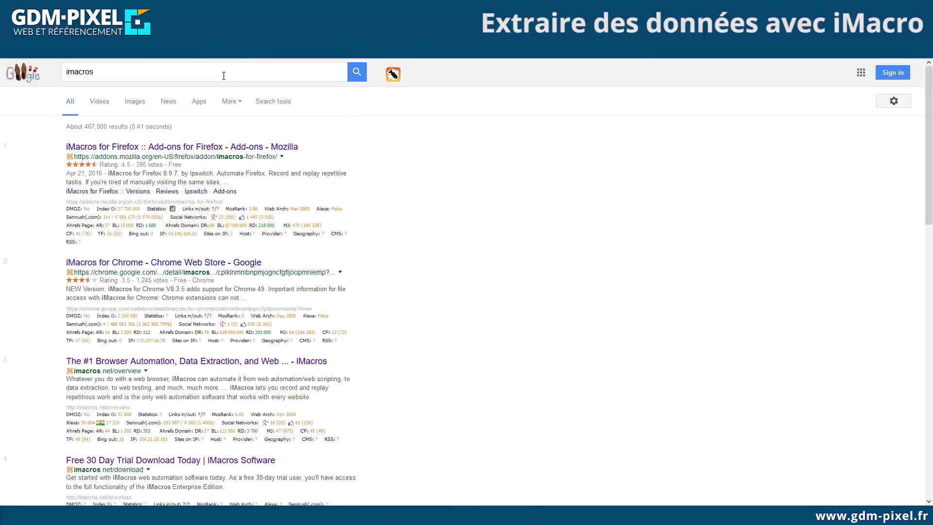
click(181, 146)
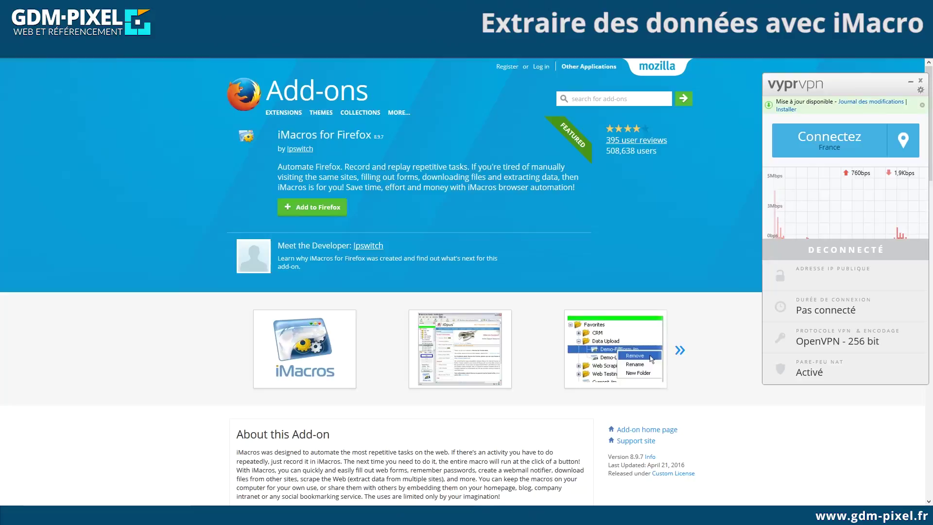
Return to the Google results for imacros and examine the parameters in the search URL, from the client value to the query.
key(alt+Left)
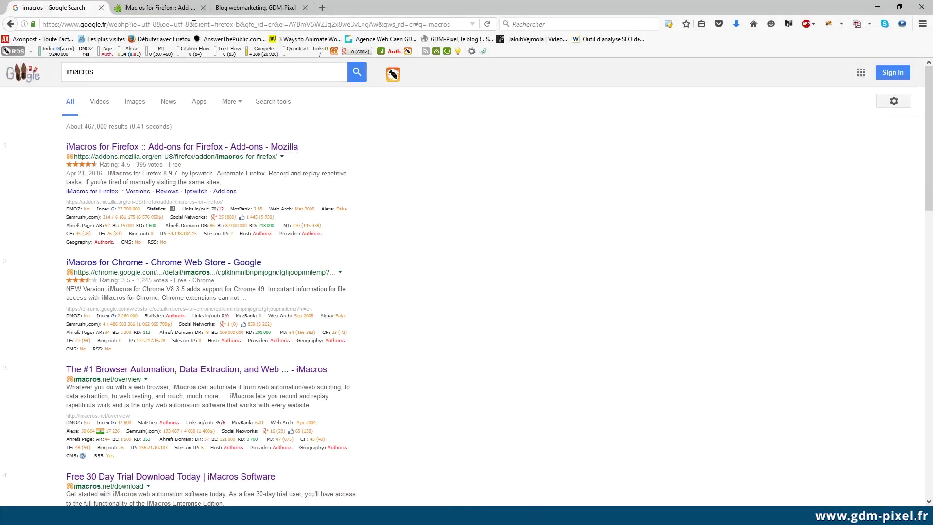
drag(194, 25, 240, 24)
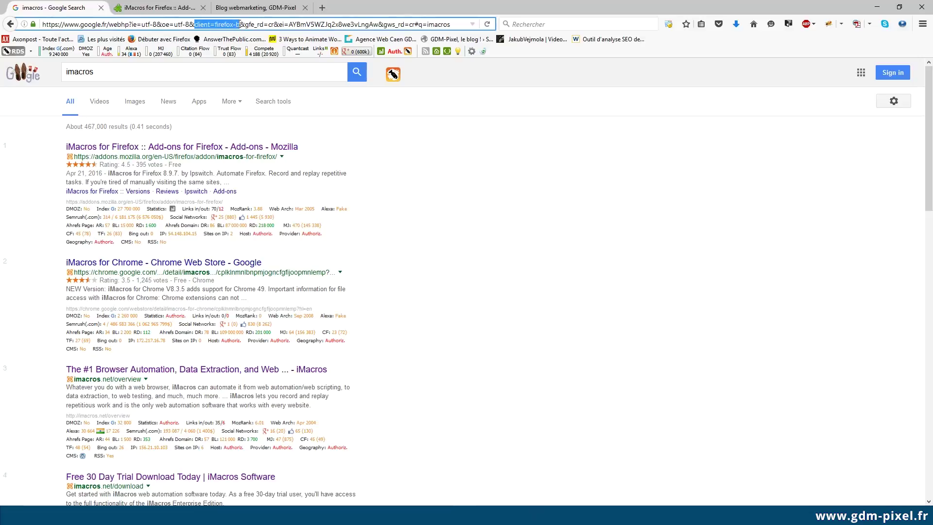
click(419, 24)
drag(421, 24, 444, 23)
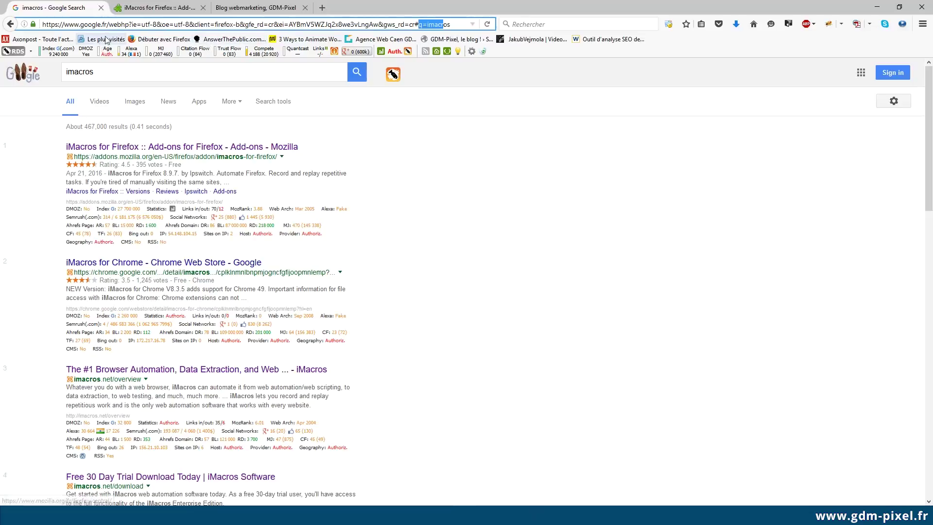
drag(108, 25, 190, 24)
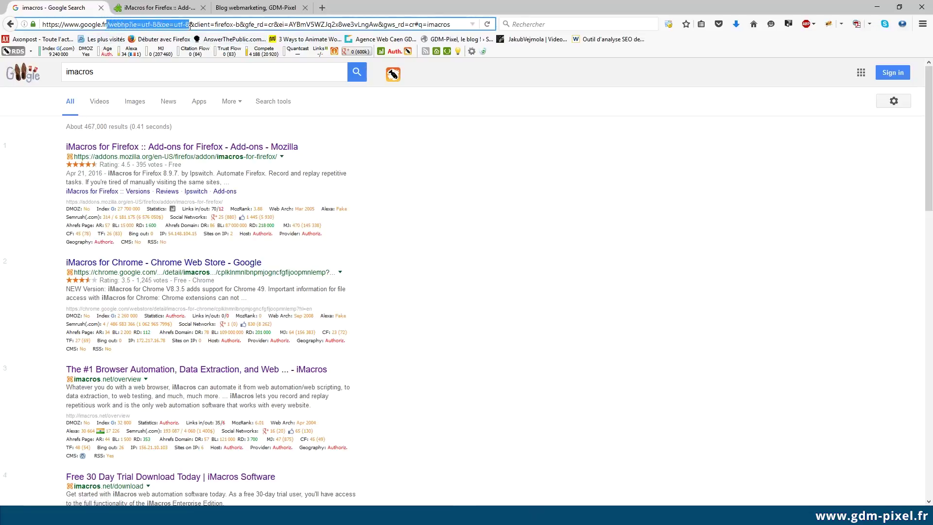
click(133, 23)
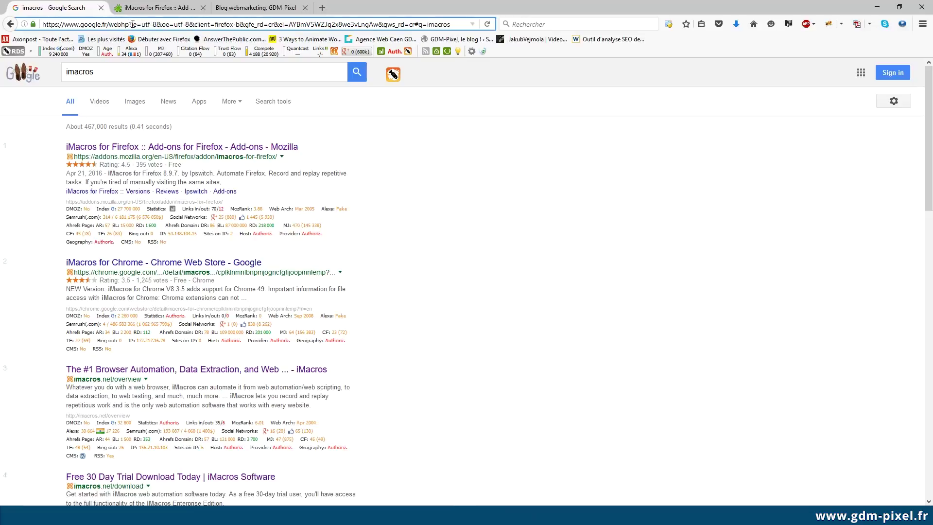
drag(133, 24, 479, 49)
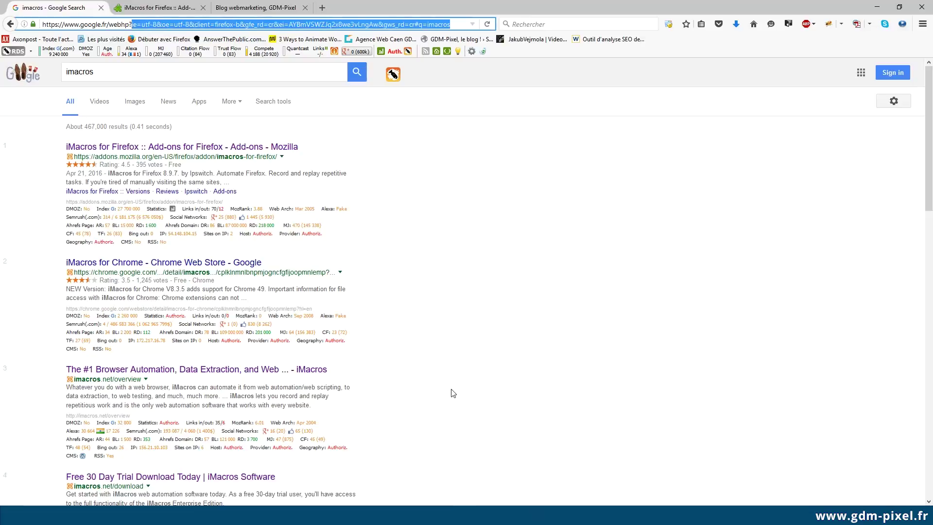
Switch to Notepad++ to view the allintitle search URL in the new 18 document, and return to the Google results.
key(alt+Tab)
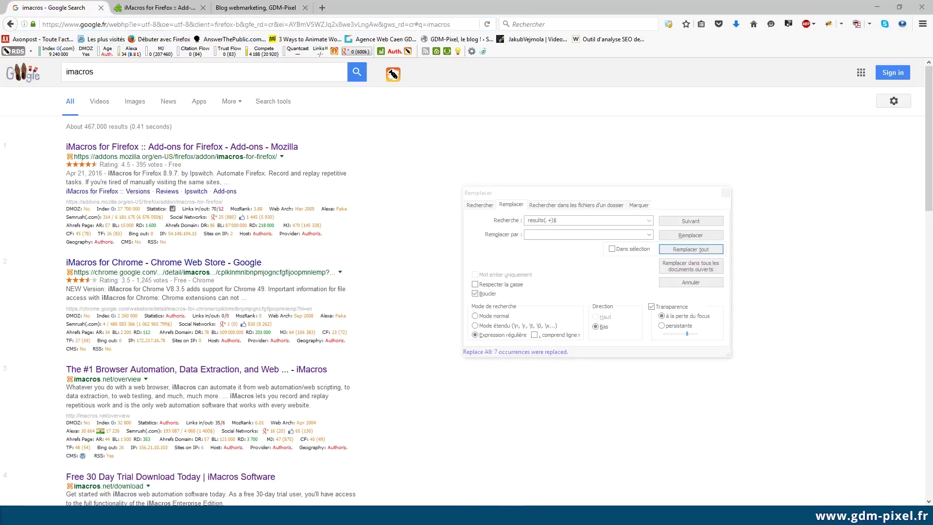
click(562, 44)
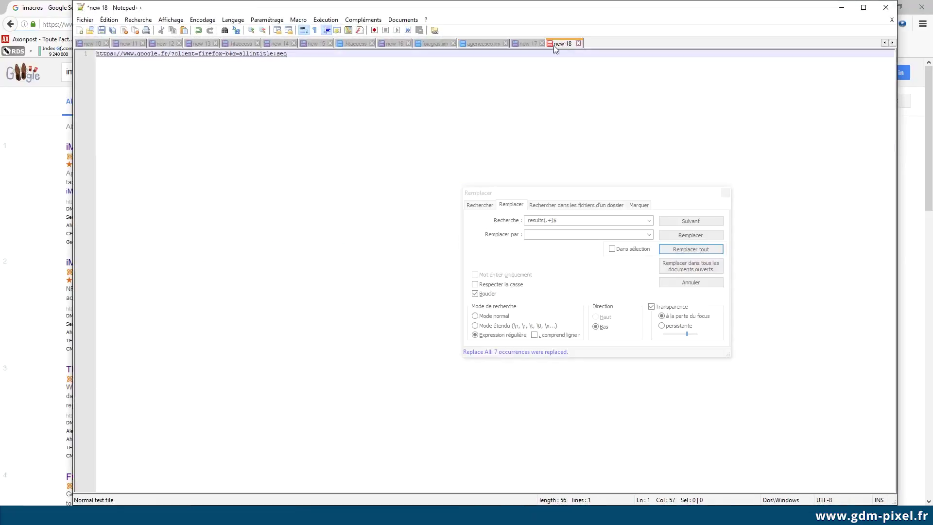
key(alt+Tab)
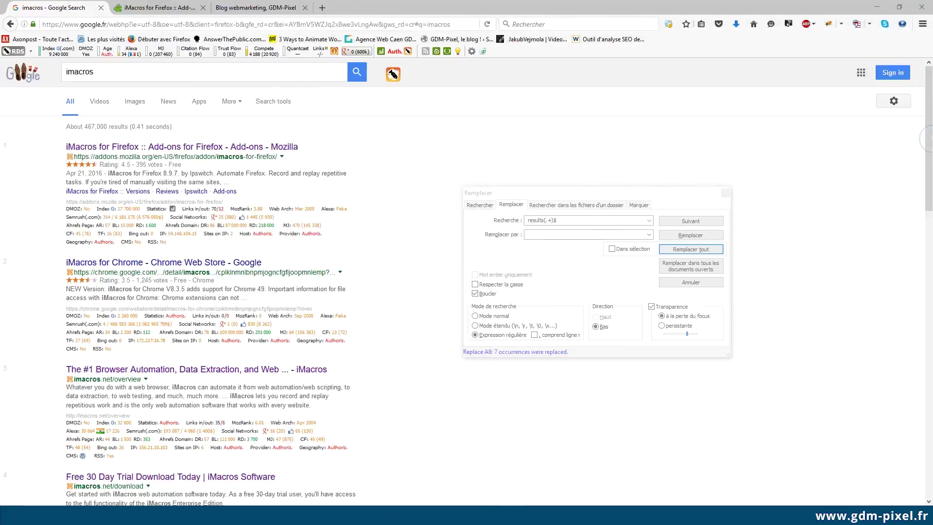
Switch to the Keyword Planner workbook in Excel and point out the keyword référencement naturel in row 3.
mouse_move(321, 514)
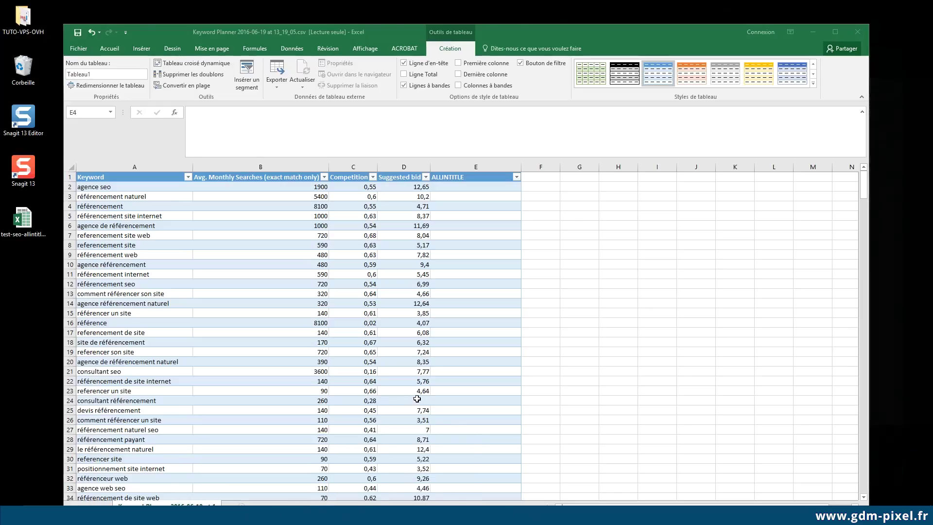
click(406, 473)
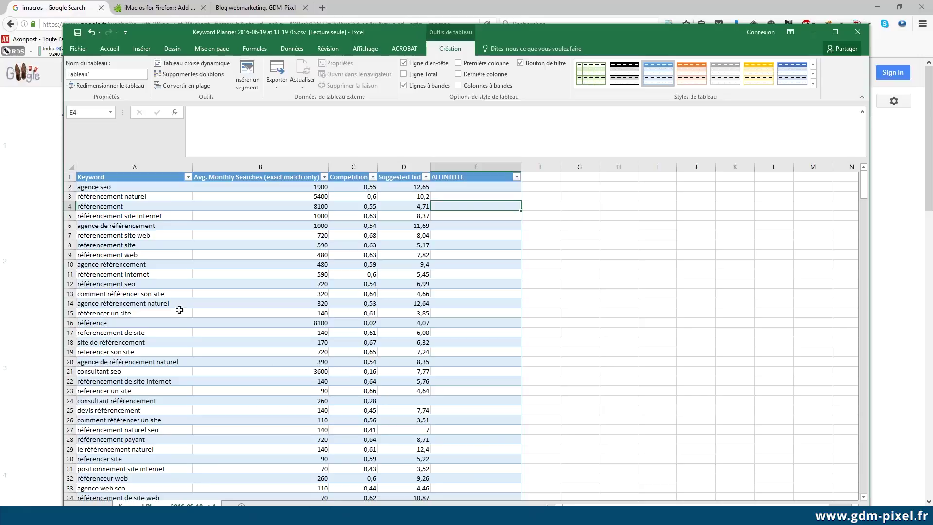
click(141, 197)
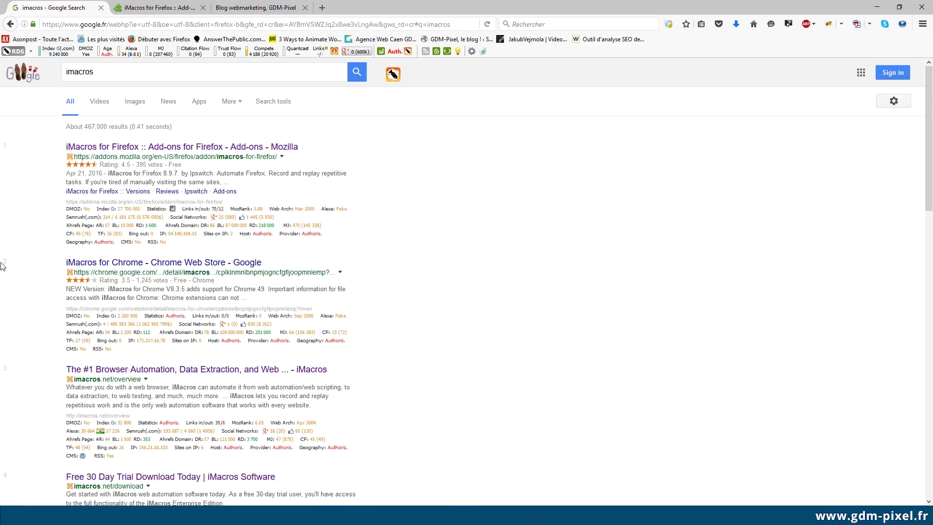
Return to Firefox, open the iMacros sidebar and select the agenceseo.iim macro.
click(3, 265)
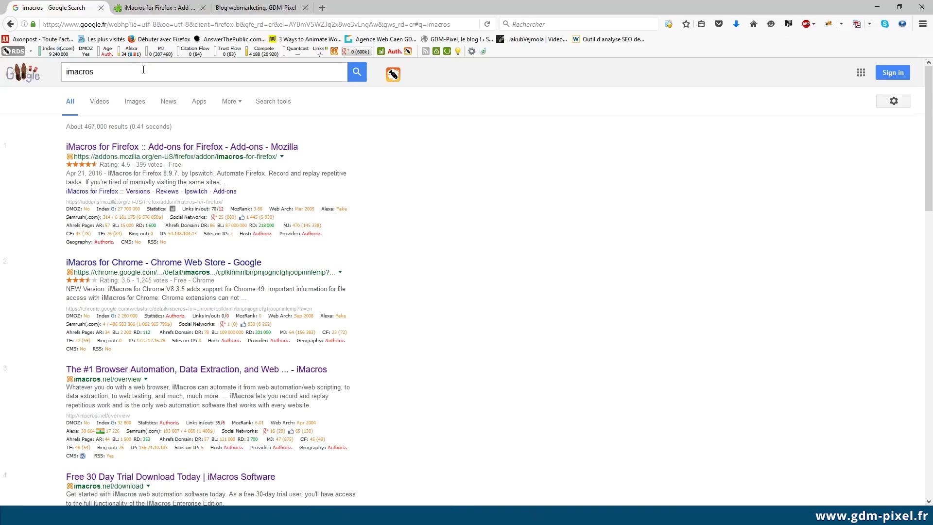
click(668, 24)
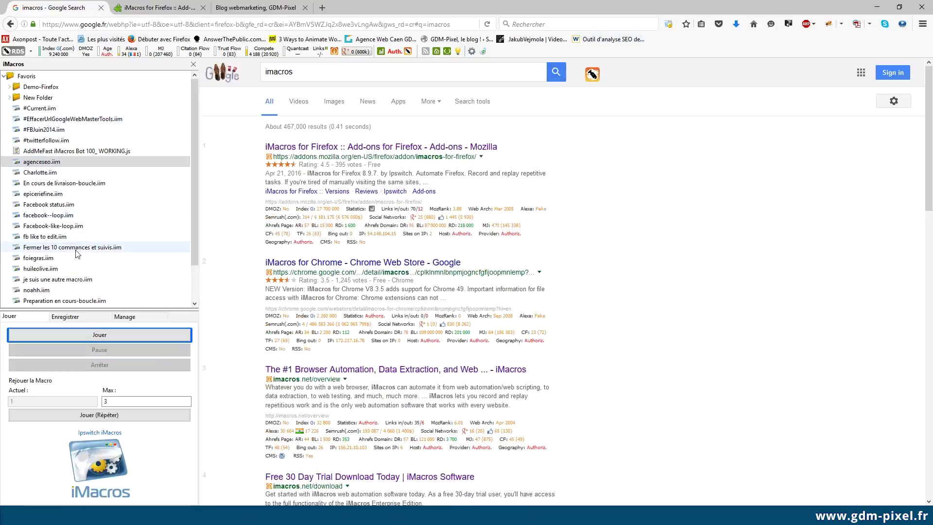
click(47, 162)
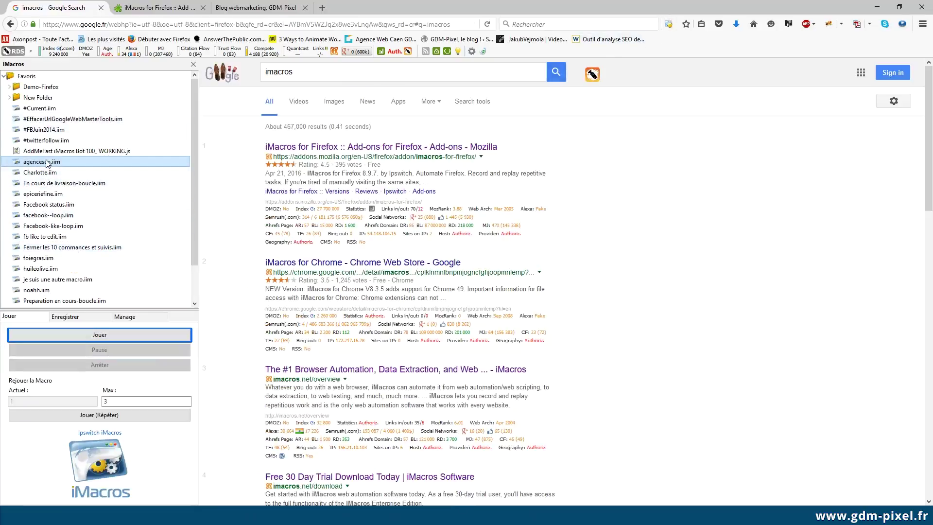
click(407, 155)
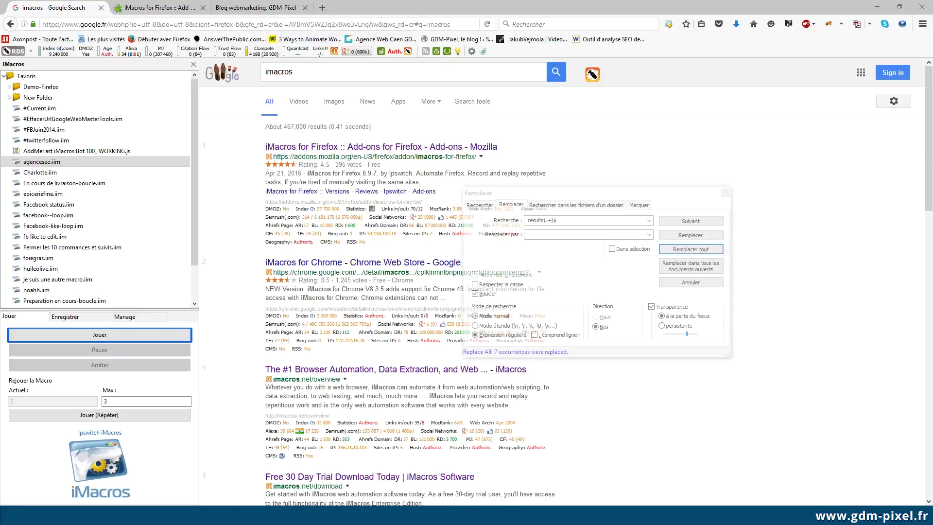
click(143, 25)
text(https://www.google.fr/?client=firefox-b#q=allintitle:seo)
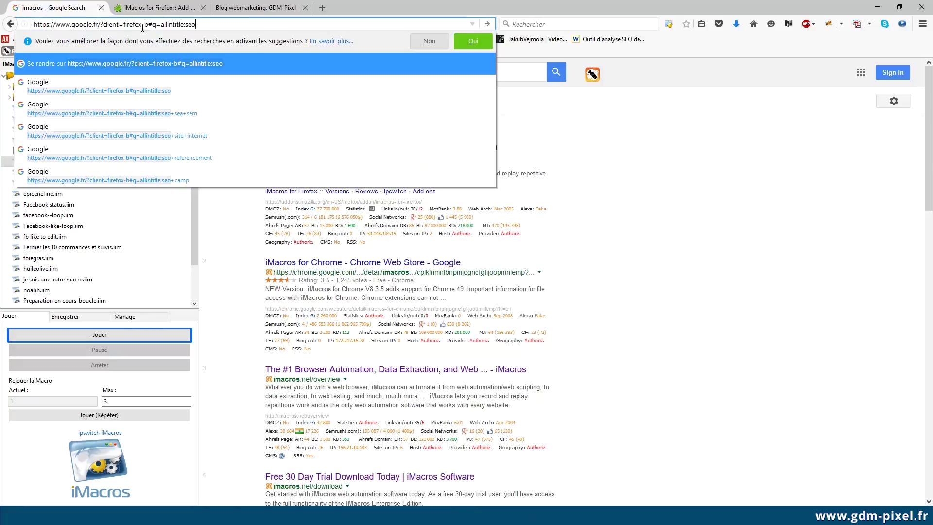
click(206, 24)
key(Return)
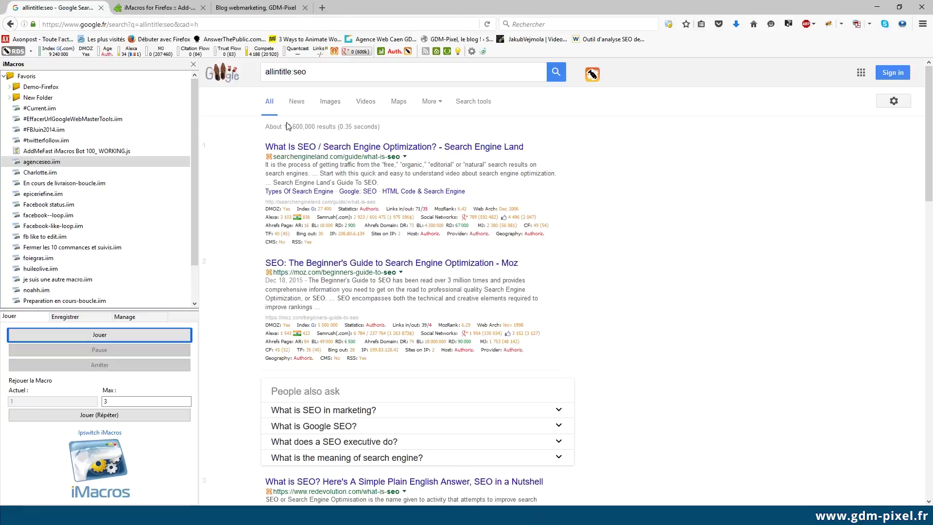
Highlight the result count for allintitle:seo, and mark the ALLINTITLE cells E2 to E11 in the Keyword Planner workbook in Excel.
drag(287, 127, 324, 126)
click(321, 515)
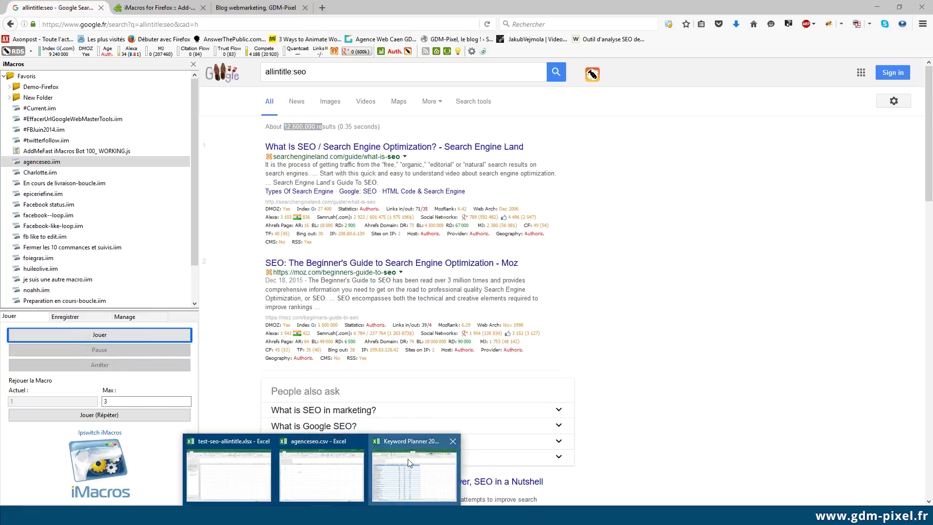
click(408, 462)
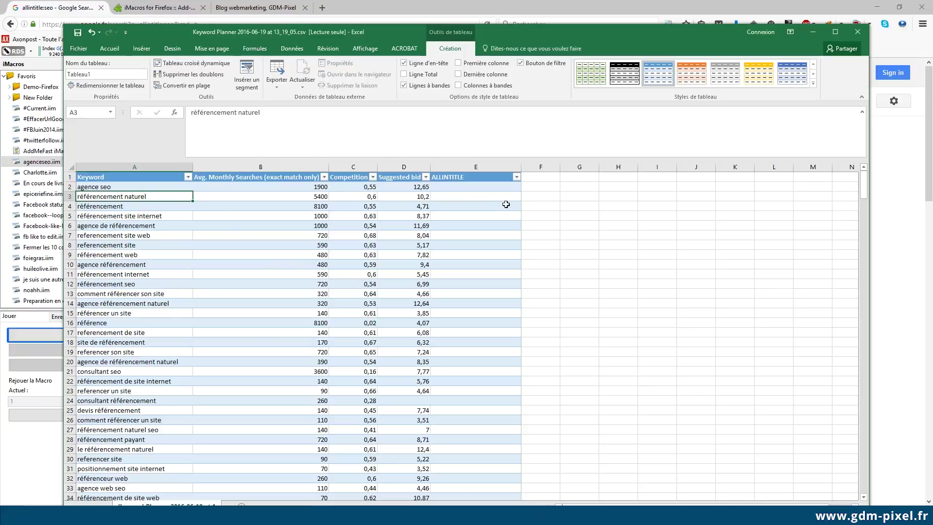
click(488, 186)
drag(487, 186, 491, 275)
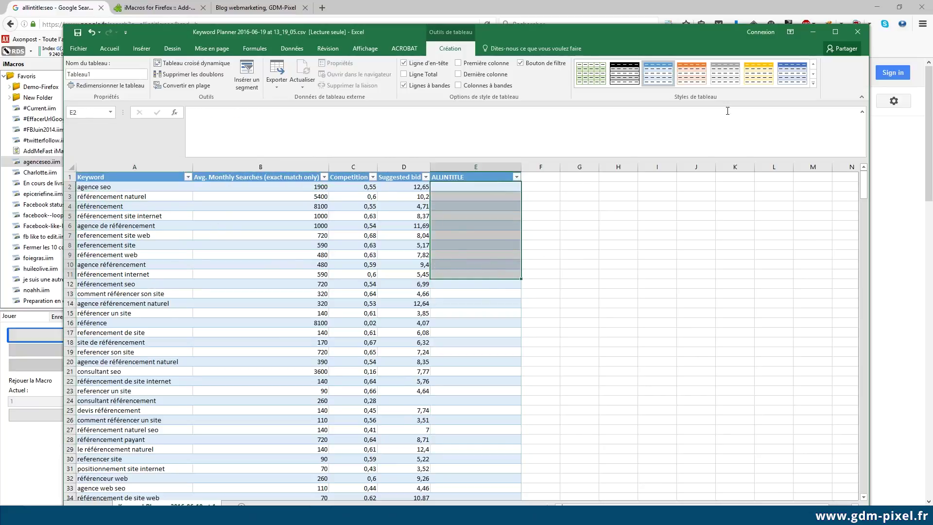
Copy all the keywords in column A, from row 2 to row 372.
click(131, 255)
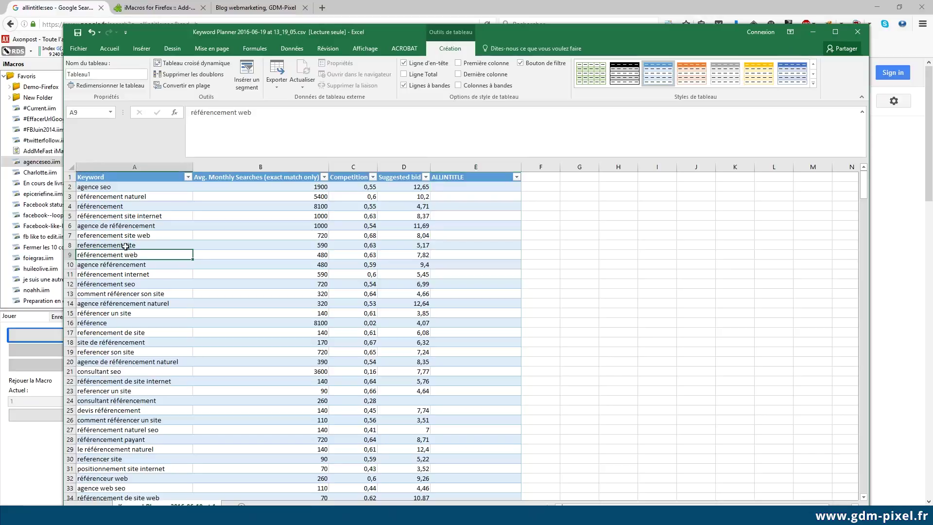
drag(120, 191, 112, 478)
key(ctrl+c)
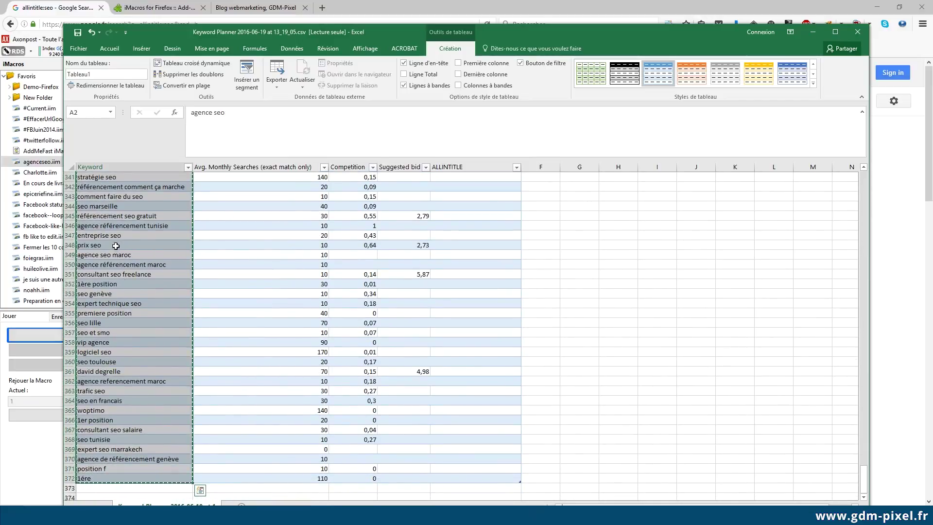
Review the keywords from the end of the table back to the first row, and bring up the keyword list in Notepad++.
click(120, 323)
click(118, 343)
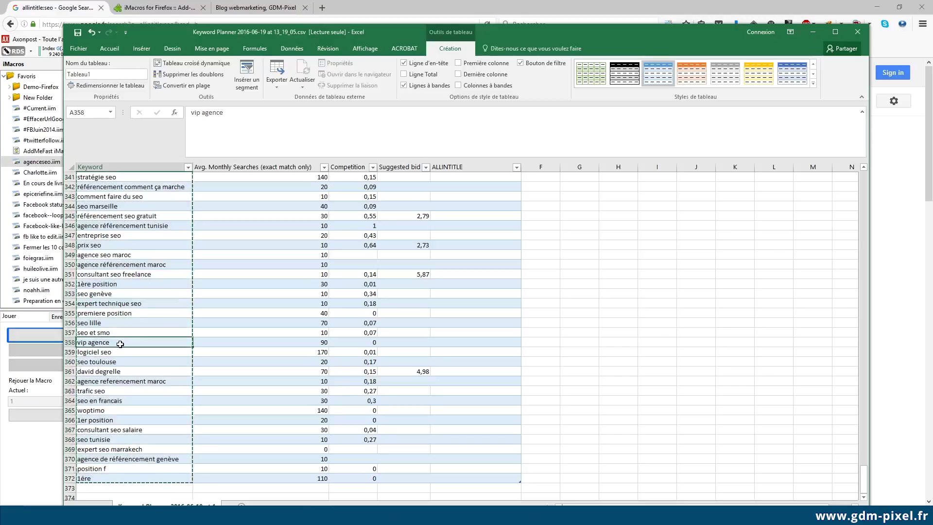
click(130, 371)
click(121, 391)
click(112, 410)
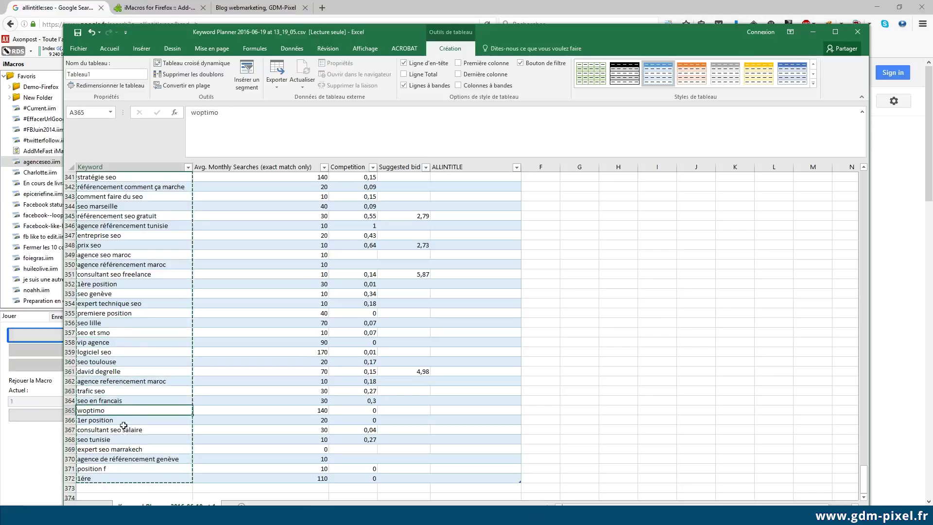
scroll(130, 406, up, 16)
scroll(131, 406, up, 20)
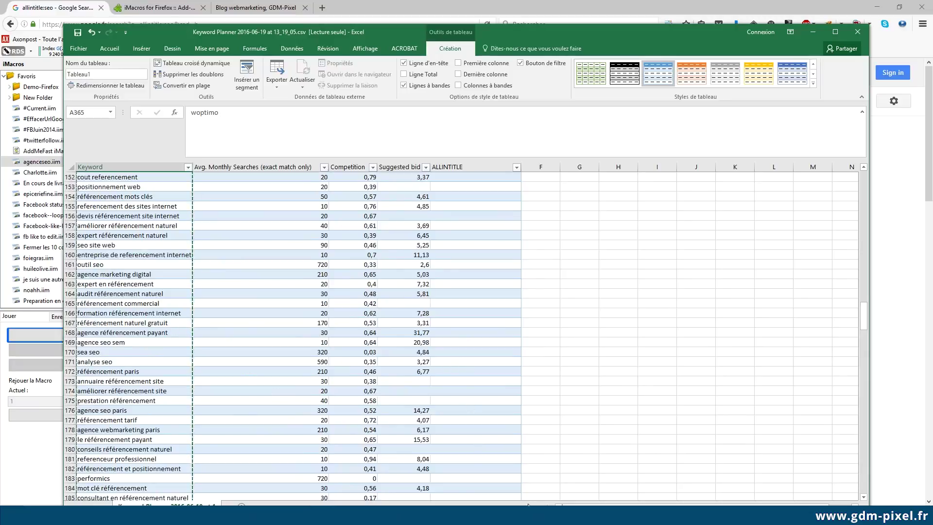
click(489, 515)
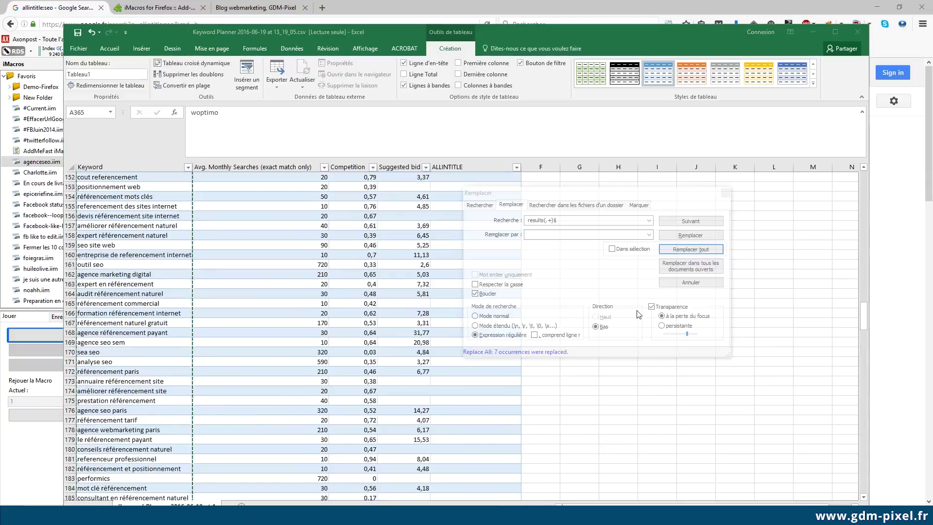
scroll(112, 325, up, 20)
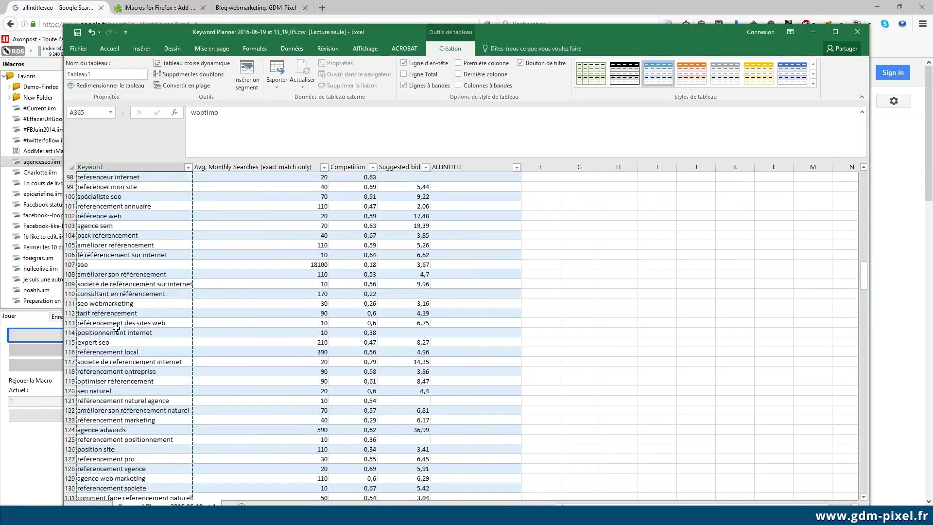
scroll(112, 324, up, 20)
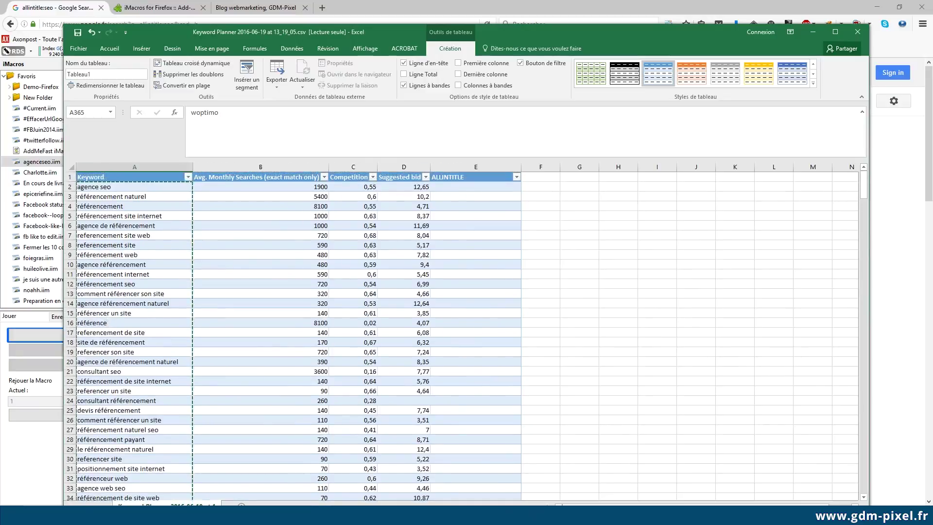
key(alt+Tab)
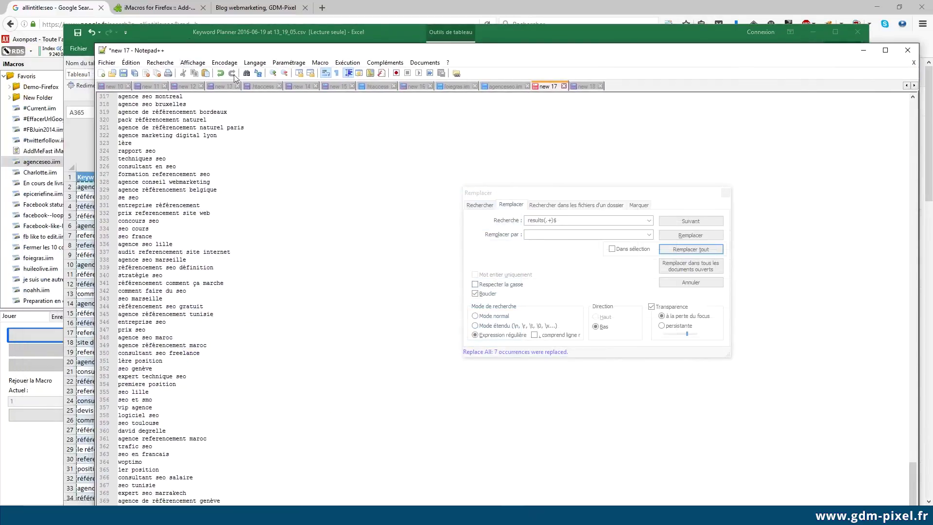
Compare the address of the allintitle:seo results in Firefox with the search URL in the Notepad++ new 18 document.
click(62, 6)
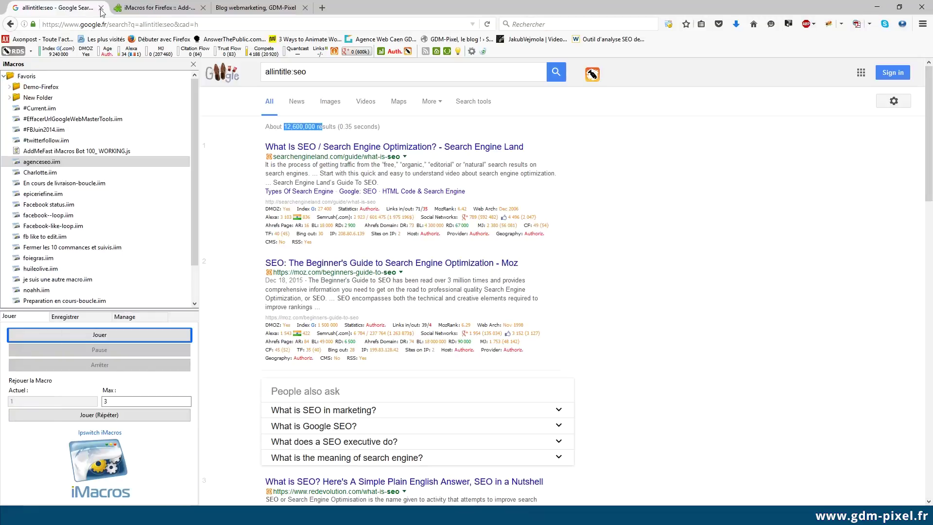
drag(221, 25, 15, 24)
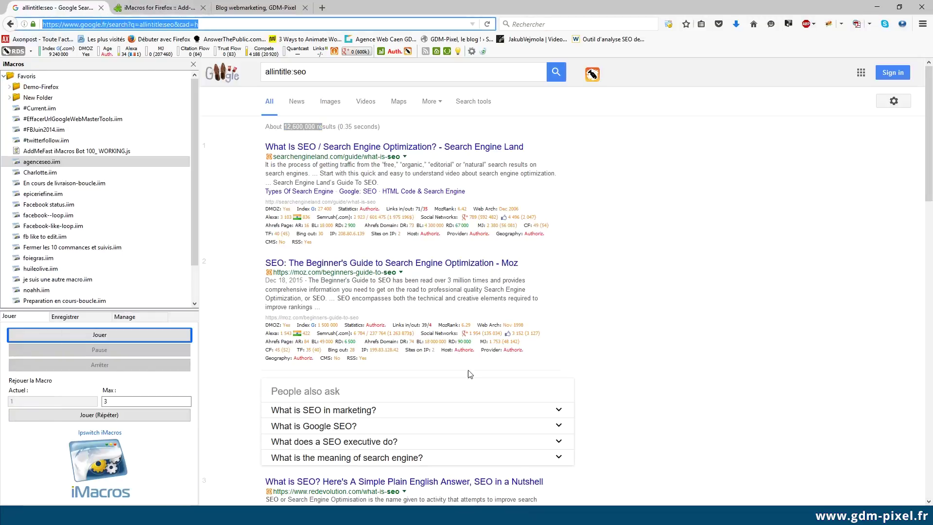
key(alt+Tab)
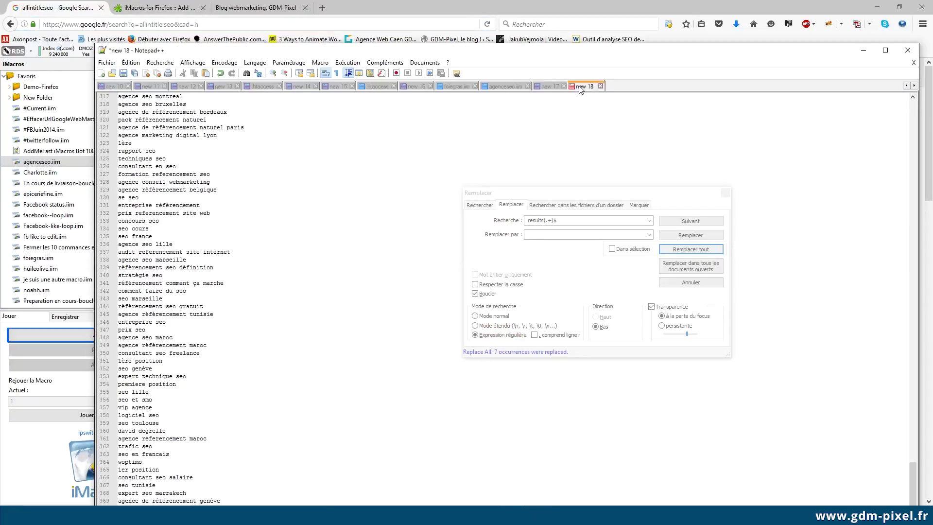
click(583, 87)
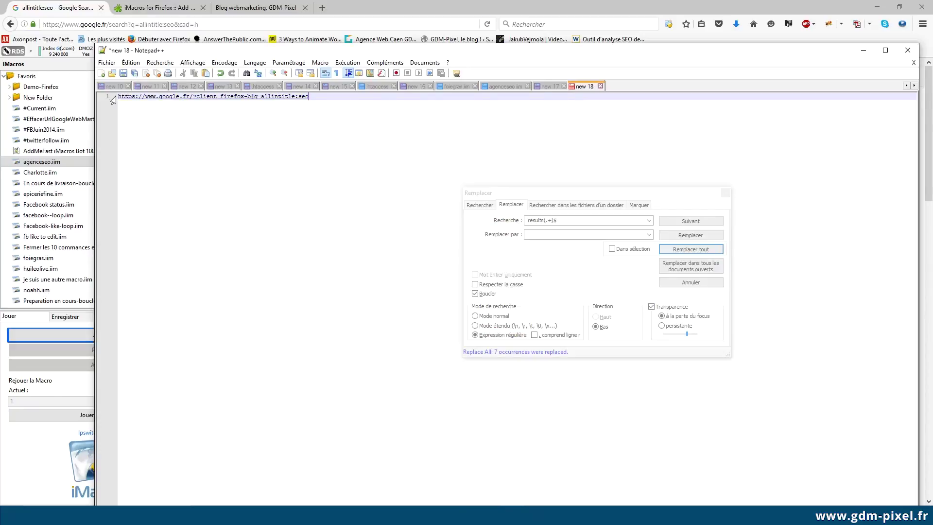
drag(123, 97, 252, 100)
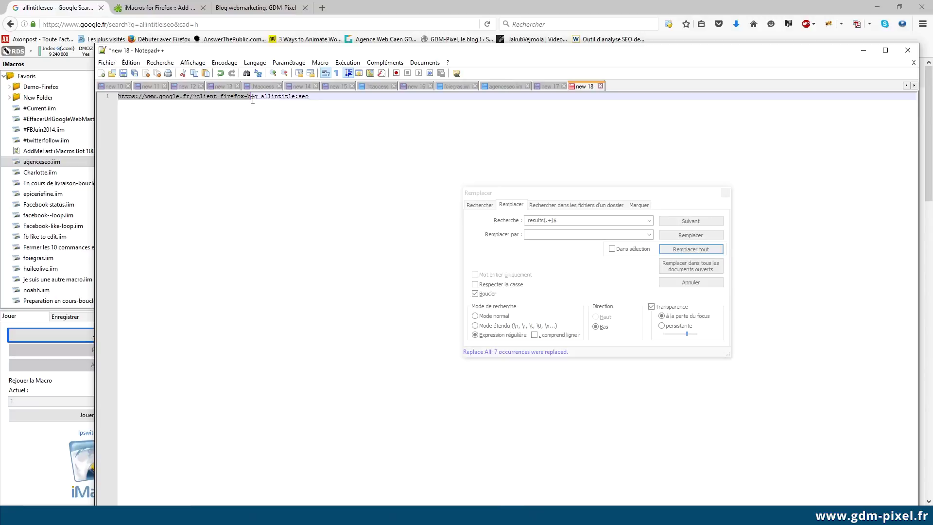
Mark the search URL up to allintitle: in the new 18 document, and go to the first line of the keyword list in new 17.
drag(252, 101, 298, 98)
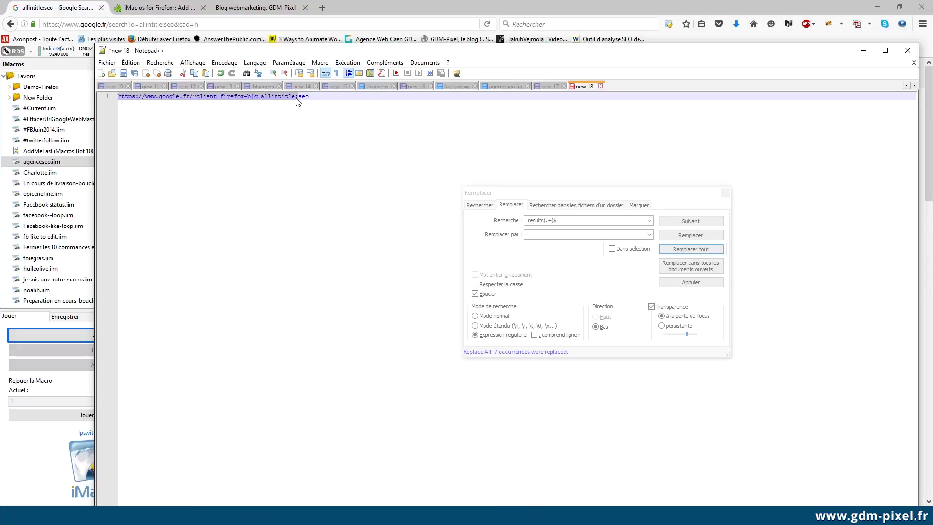
click(548, 86)
scroll(233, 274, down, 5)
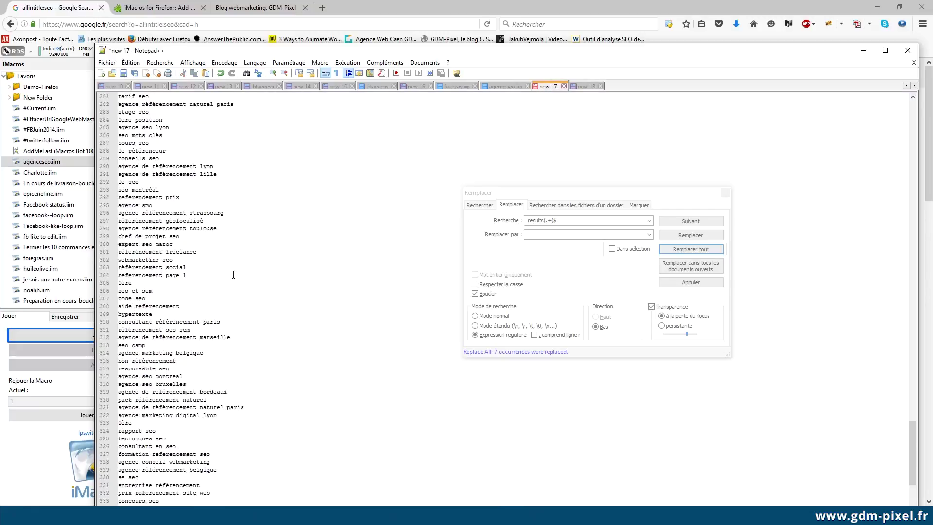
scroll(233, 275, up, 20)
drag(914, 372, 914, 155)
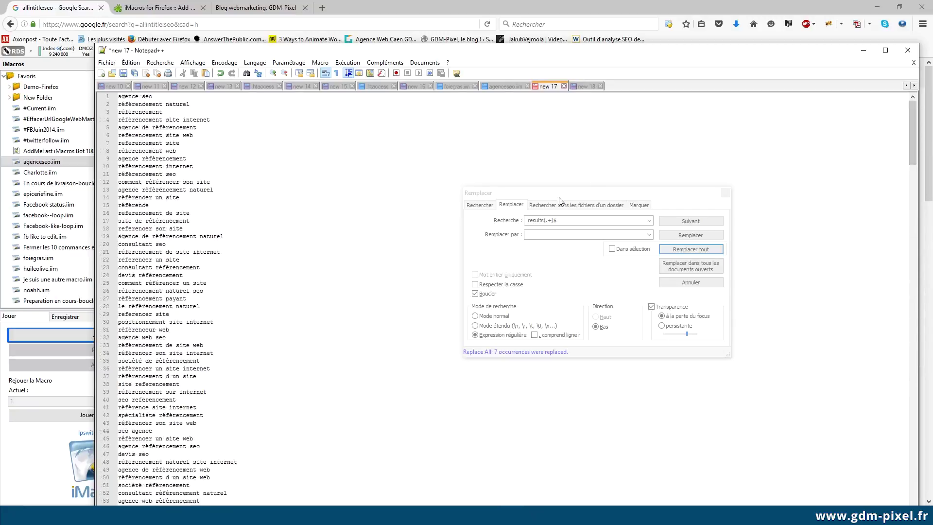
drag(559, 195, 494, 162)
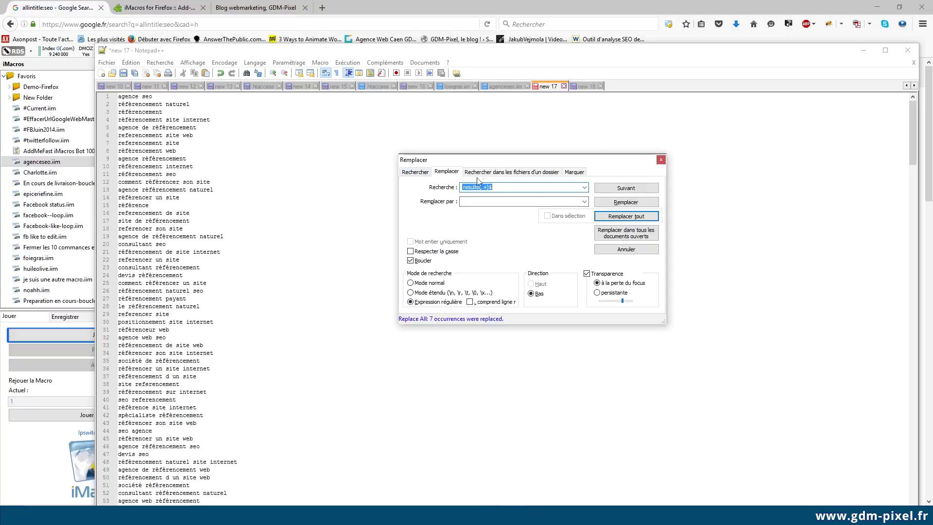
click(529, 189)
text(^)
text(()
click(463, 201)
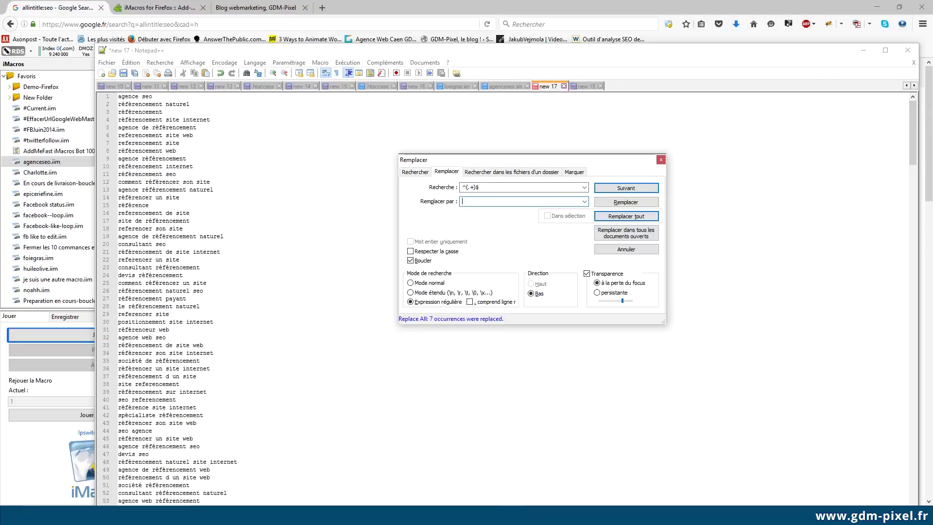
key(ctrl+v)
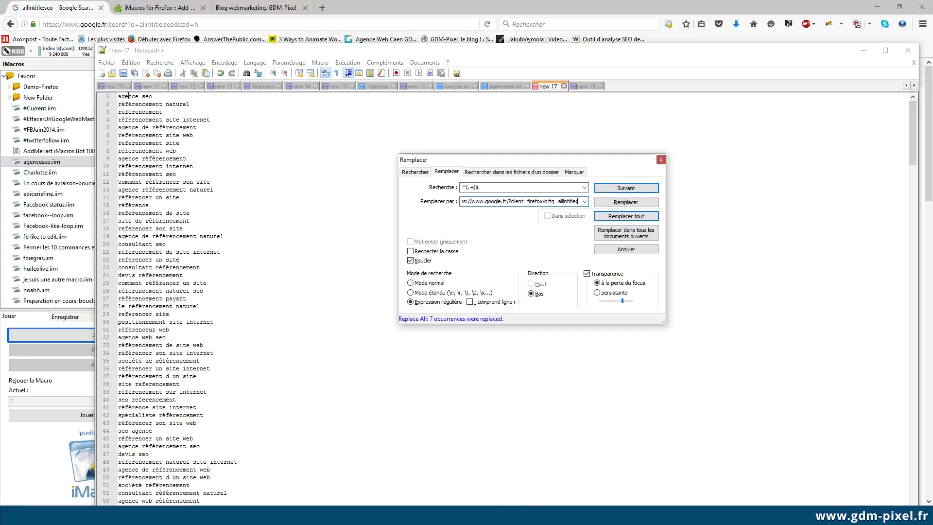
Append \1 to the replacement URL after allintitle: and replace all matches in the keyword list.
double_click(468, 188)
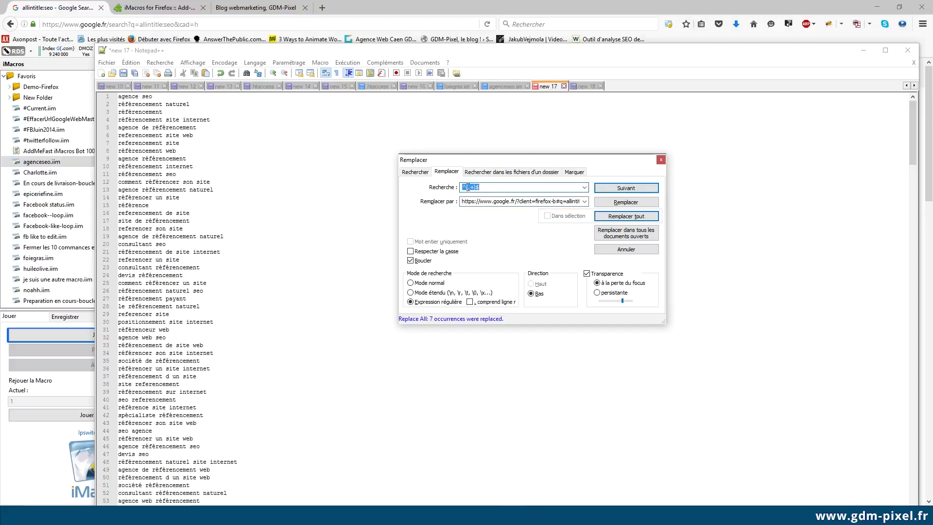
key(Tab)
click(574, 204)
text(:)
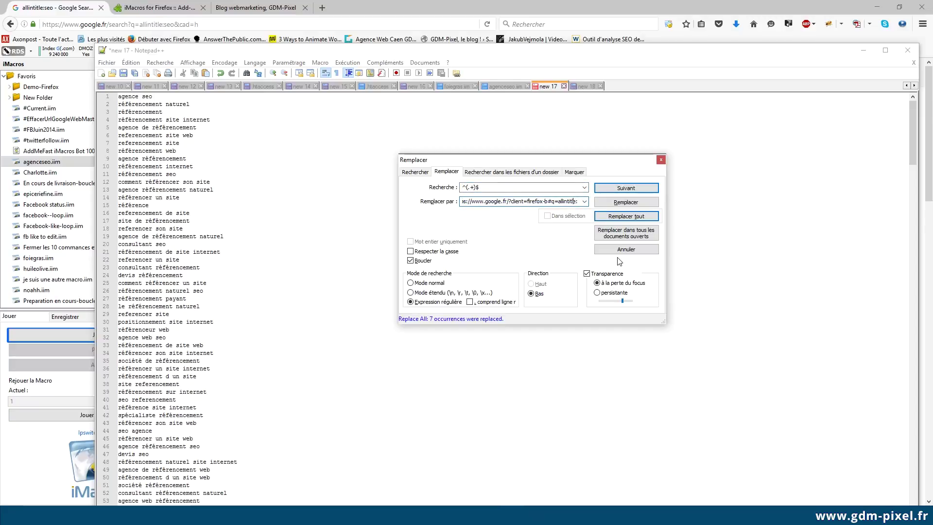
text(\1)
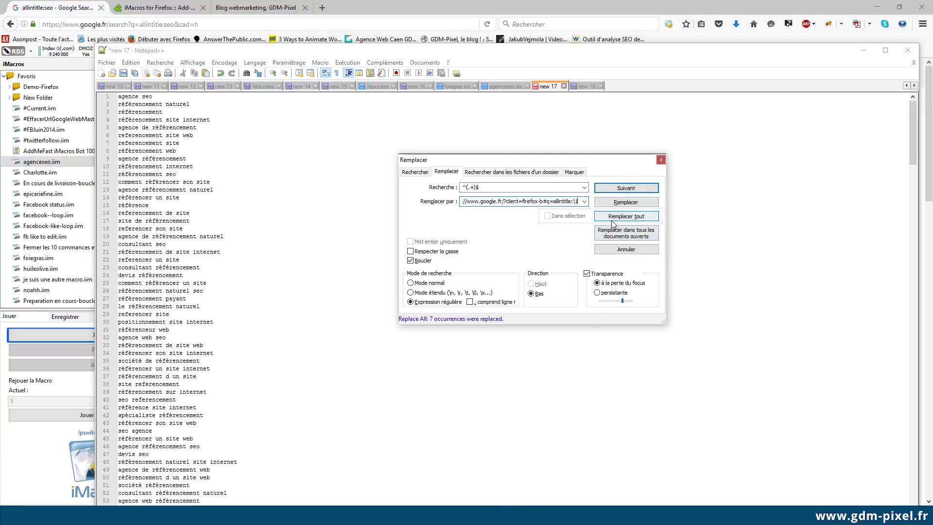
click(609, 216)
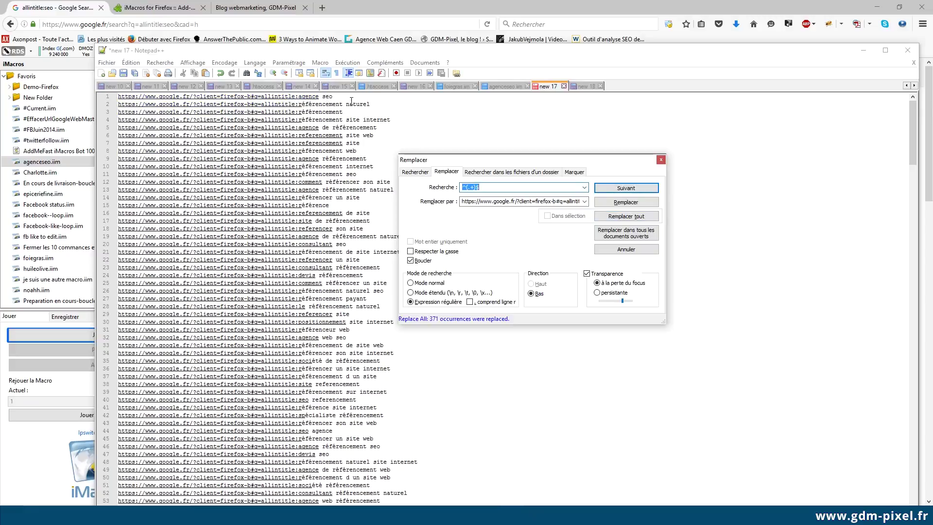
Replace every space in the list of search URLs with + using the normal search mode.
click(410, 283)
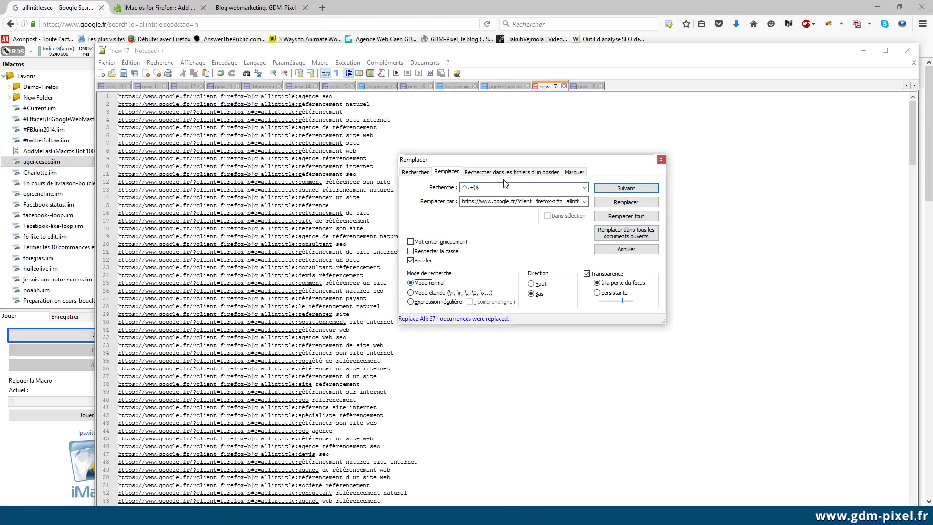
double_click(469, 187)
click(320, 97)
click(322, 103)
click(324, 97)
click(434, 186)
key(Delete)
triple_click(490, 203)
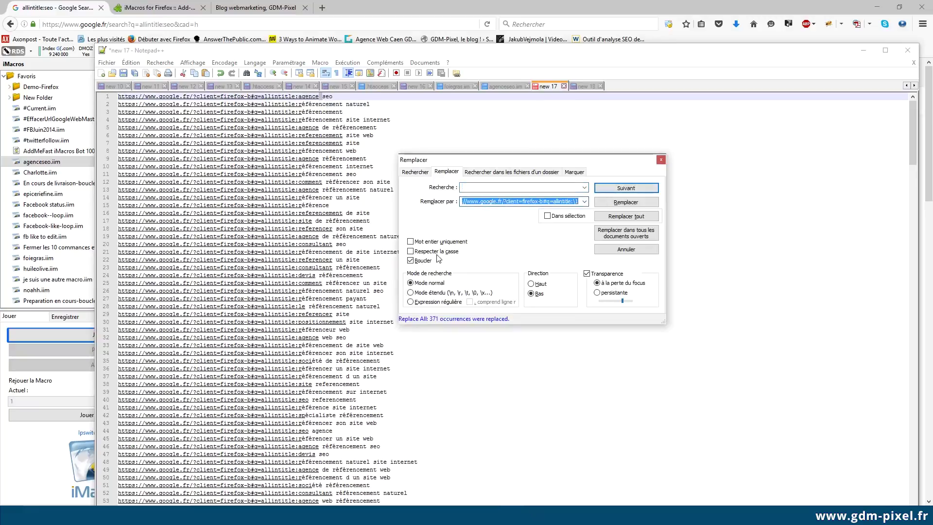
text(+)
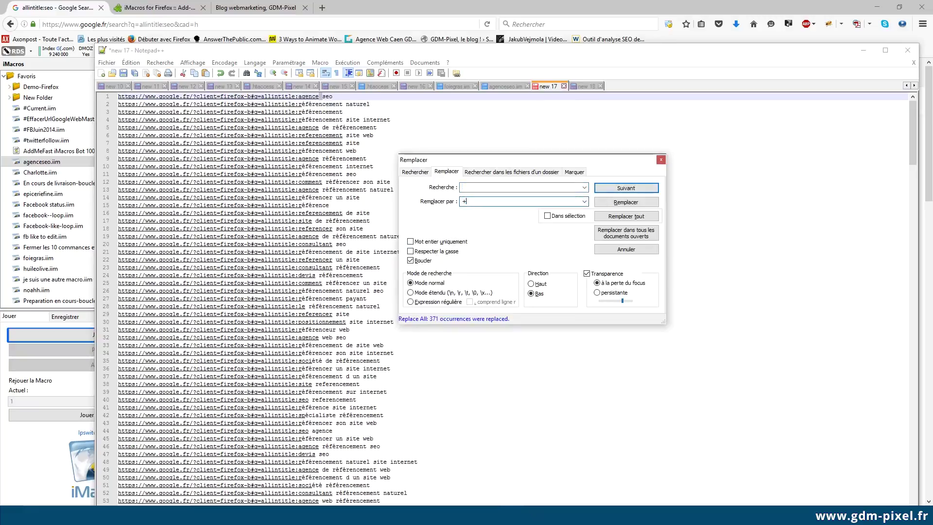
click(616, 218)
Copy the allintitle:référencement+naturel URL from line 2 and load it in Firefox to test it.
click(375, 101)
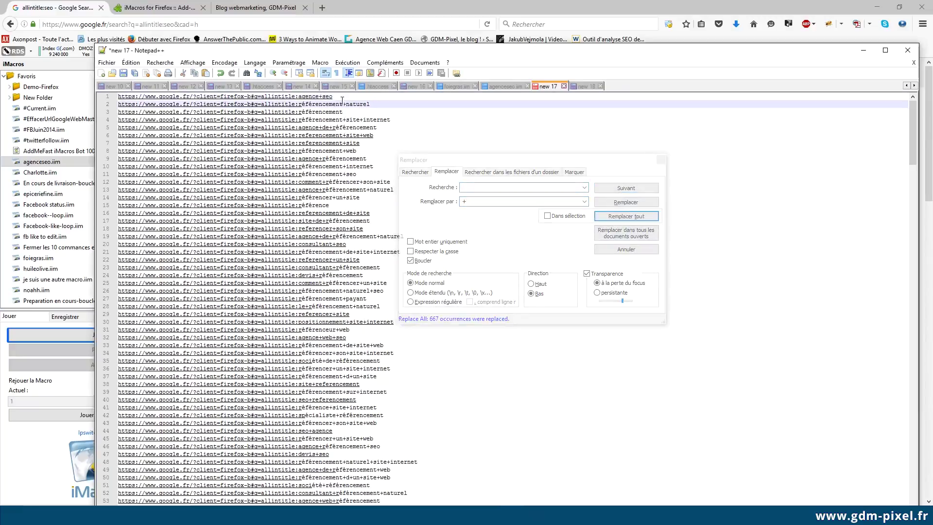
drag(375, 102, 118, 103)
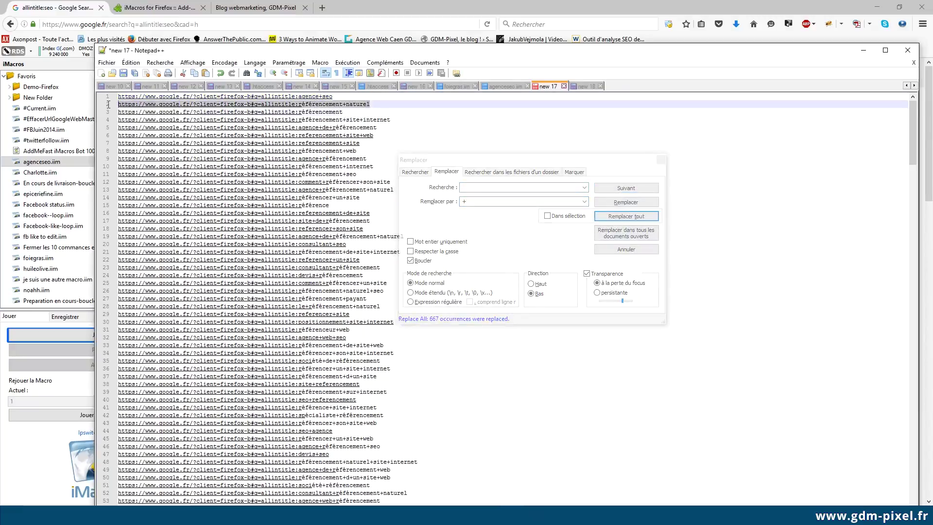
key(ctrl+c)
key(alt+Tab)
click(210, 29)
key(ctrl+v)
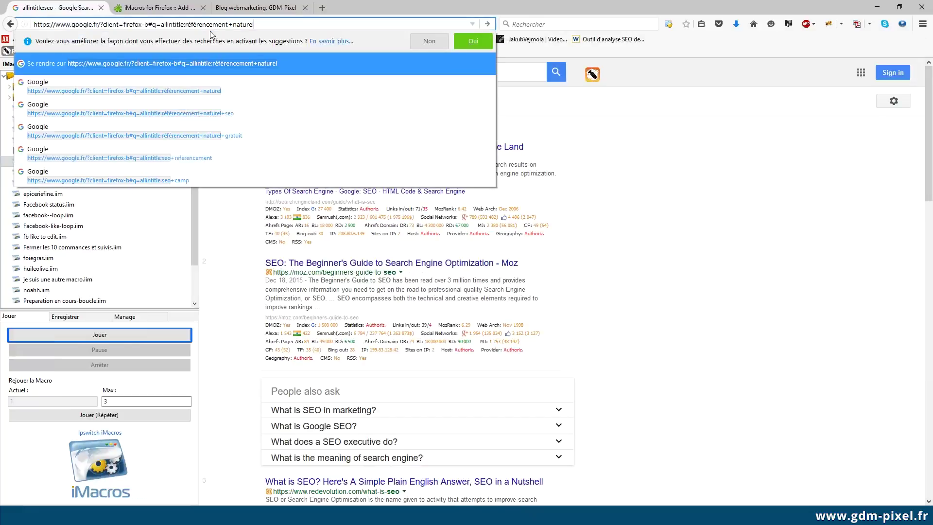
key(Return)
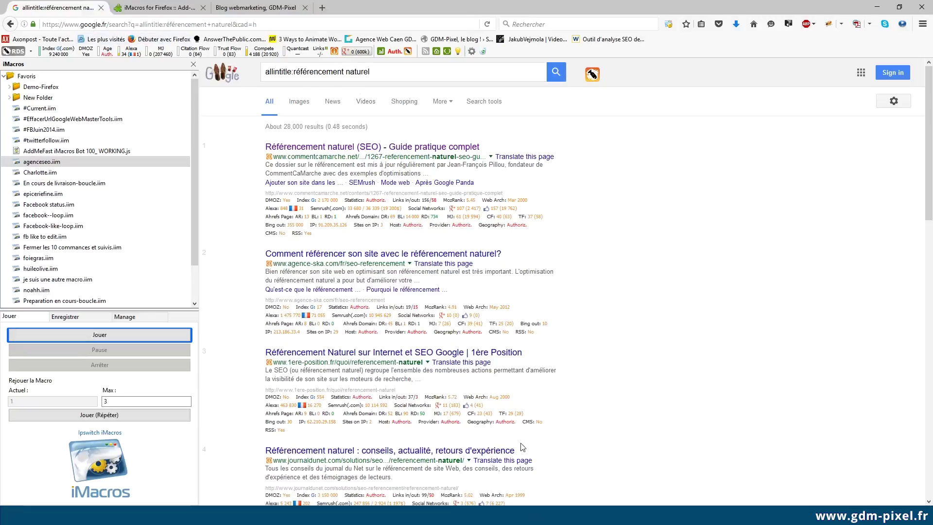
Look through the Macros and Datasources subfolders of the iMacros documents folder, where the agenceseo files are stored.
click(42, 163)
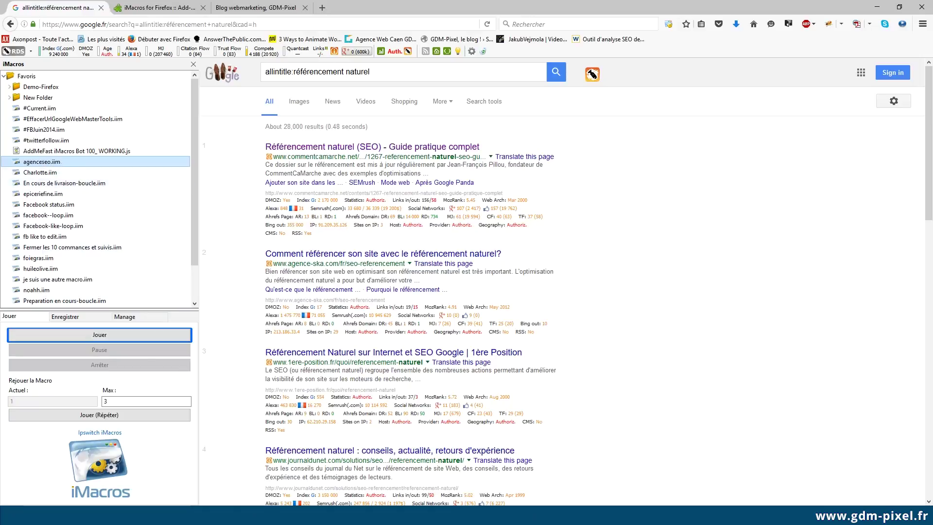
mouse_move(273, 515)
click(247, 460)
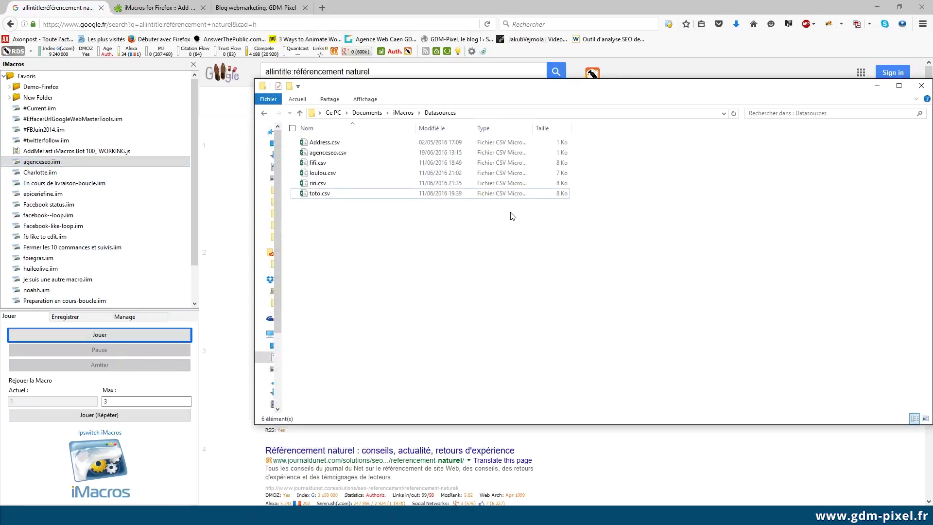
click(398, 113)
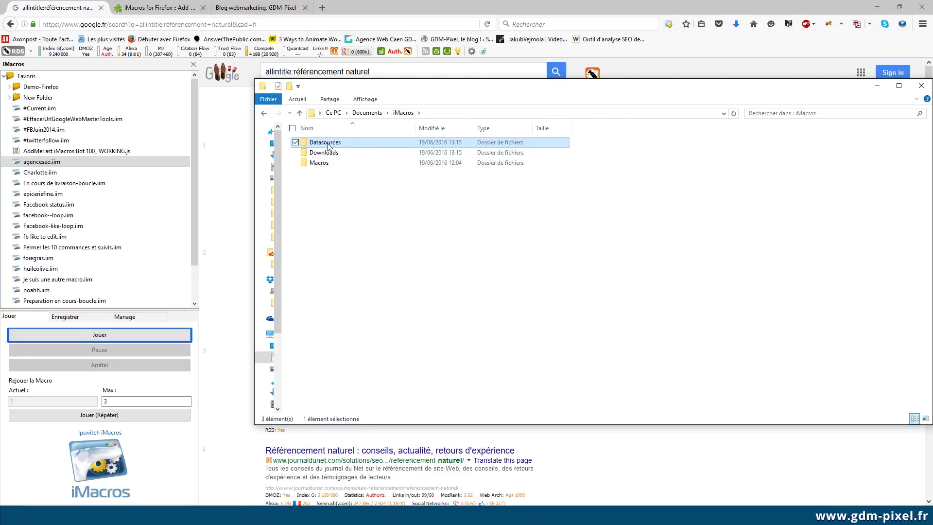
double_click(311, 163)
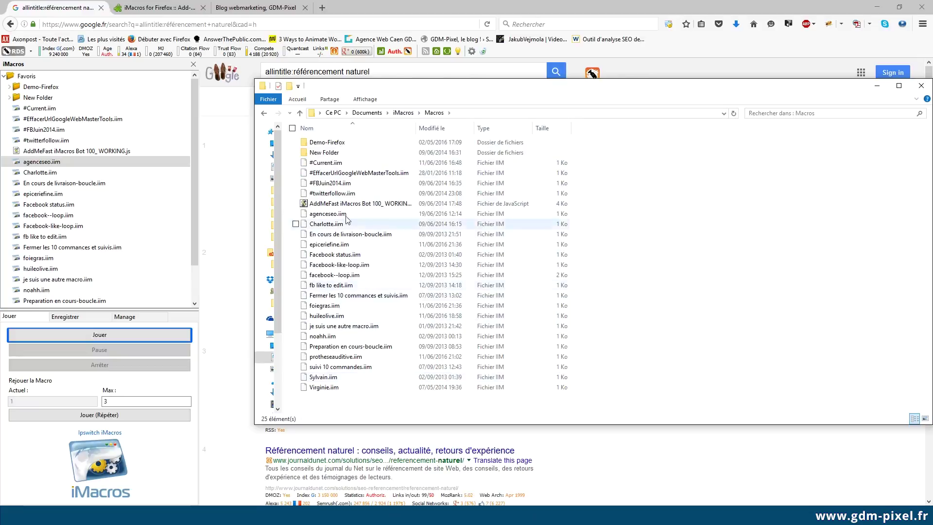
click(404, 113)
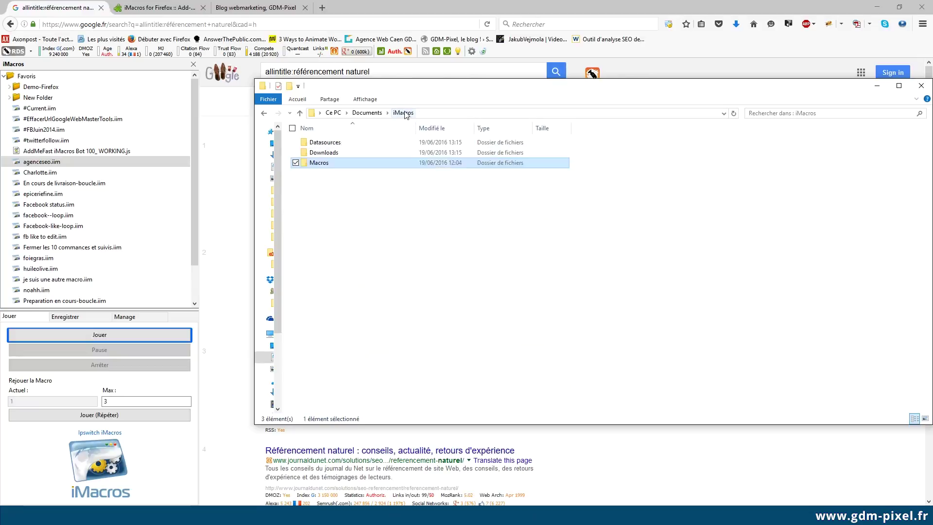
double_click(321, 163)
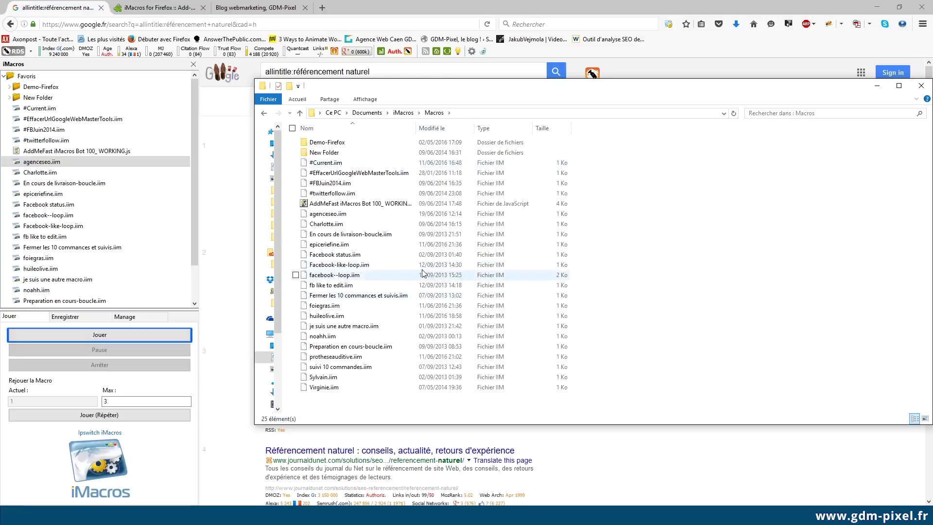
click(403, 113)
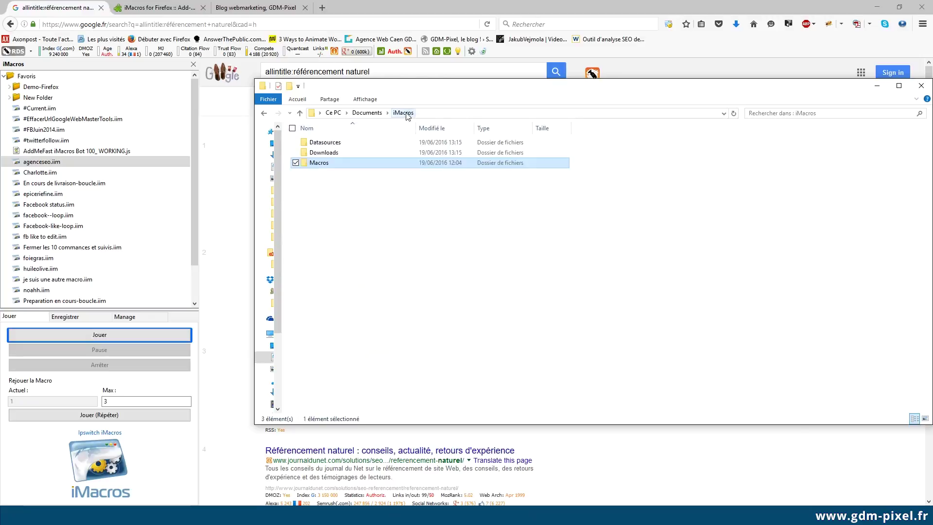
double_click(335, 142)
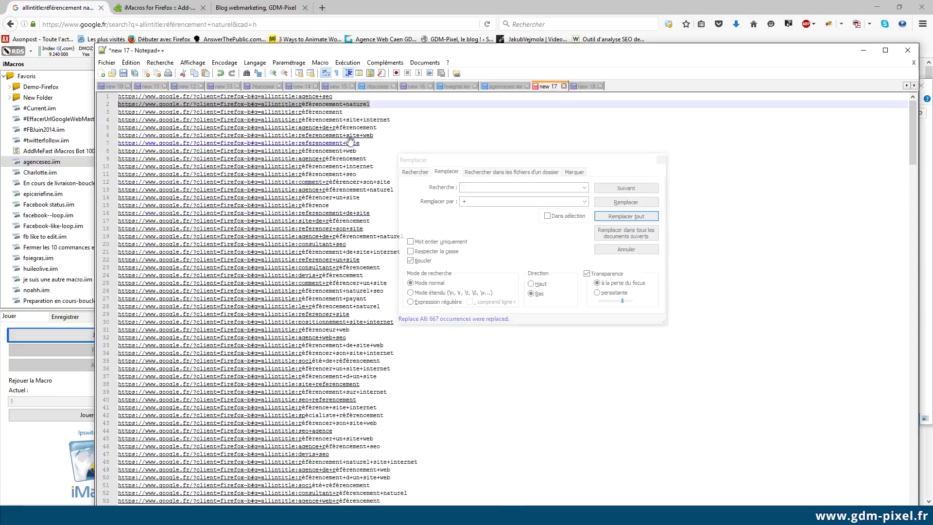
Copy all the search URLs in the new 17 document and minimise Notepad++ to return to the Datasources folder.
key(Down)
key(ctrl+a)
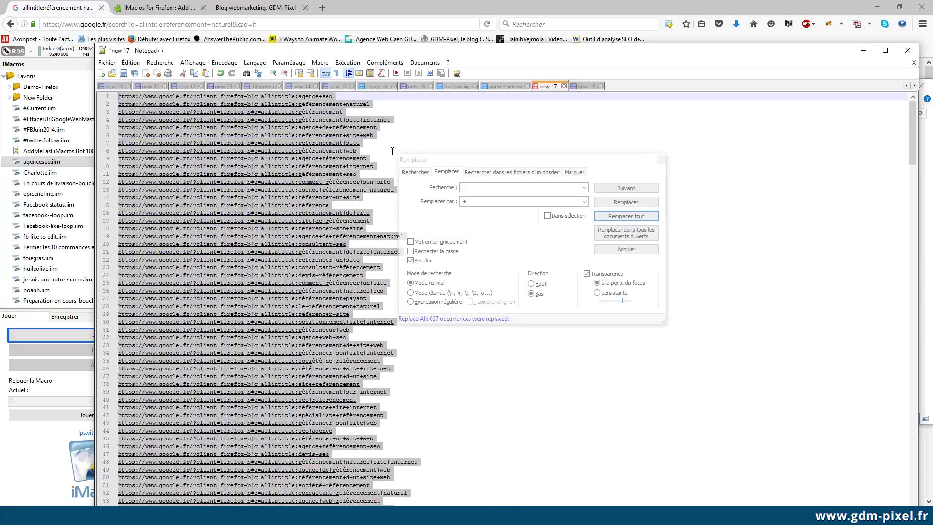
click(402, 112)
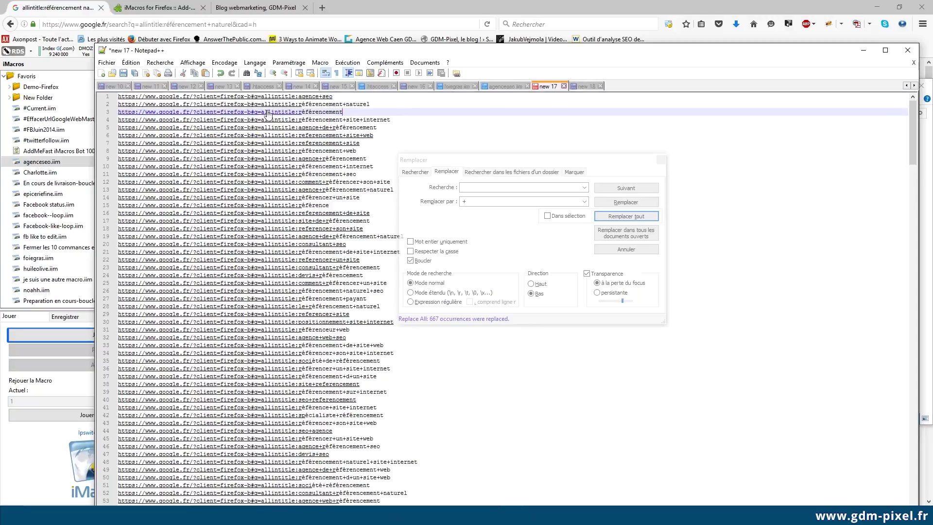
key(ctrl+a)
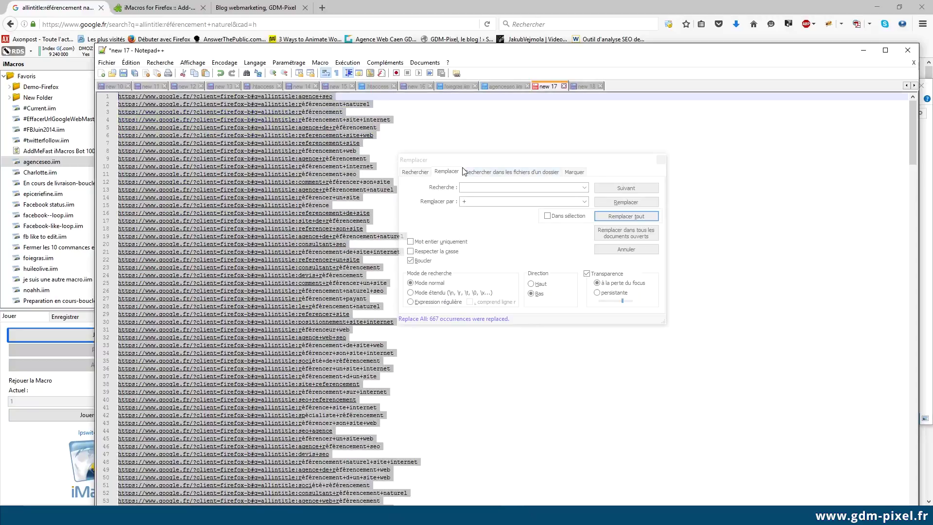
click(467, 120)
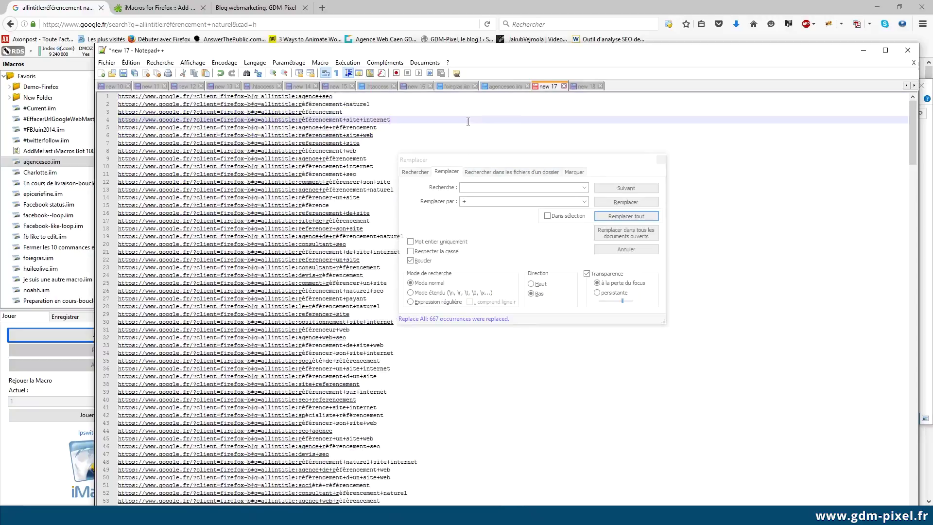
click(863, 50)
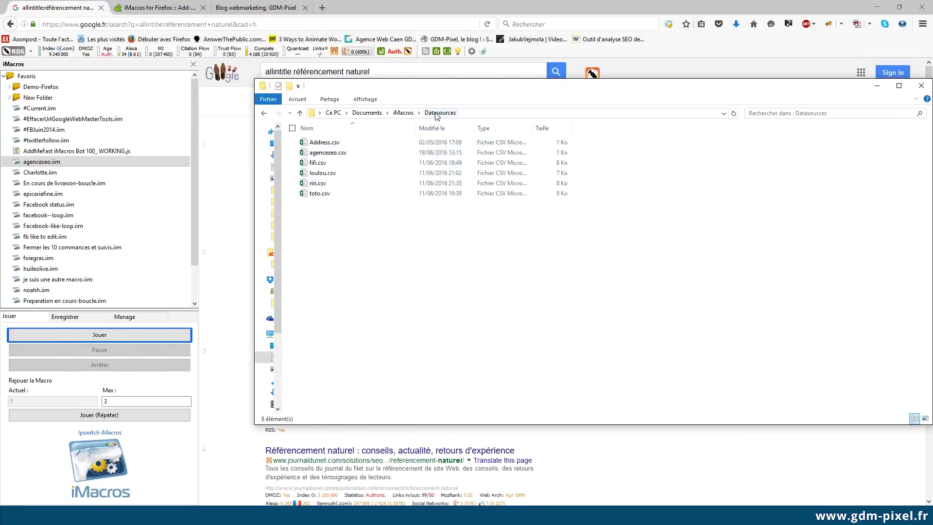
Reopen agenceseo.csv from the Datasources folder in Excel and paste the search URLs into column A from cell A1.
double_click(329, 153)
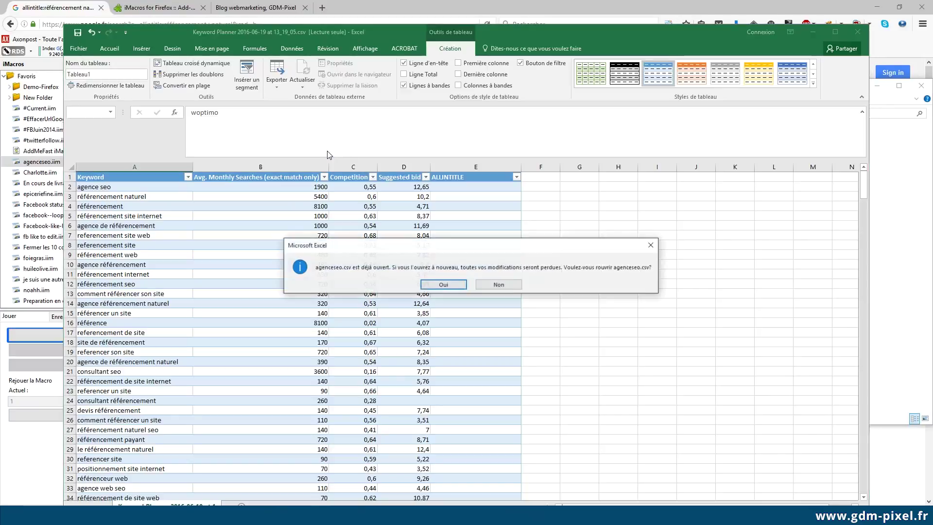
click(460, 285)
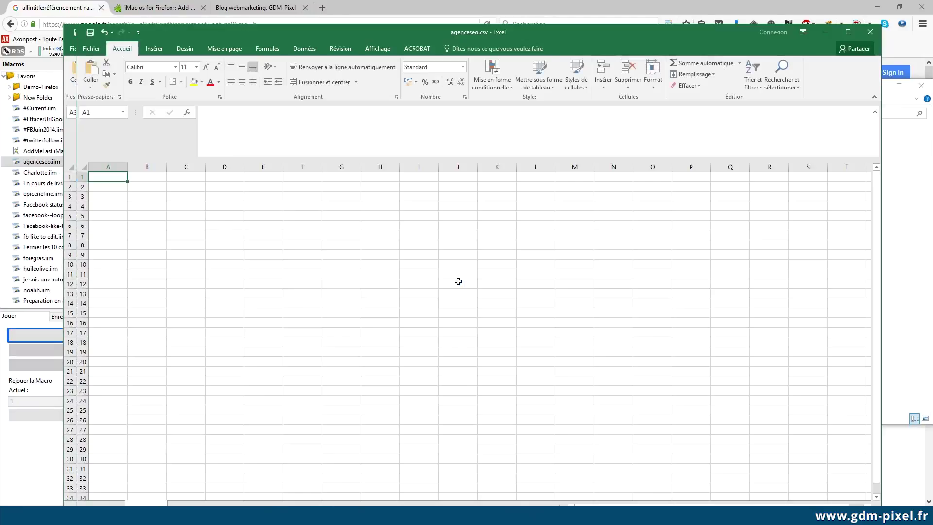
key(ctrl+v)
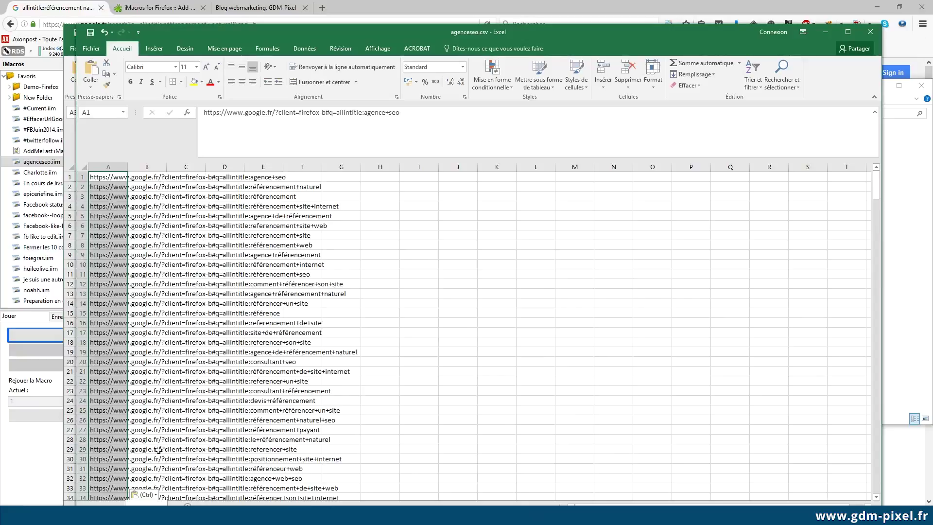
scroll(217, 310, down, 14)
scroll(216, 309, down, 14)
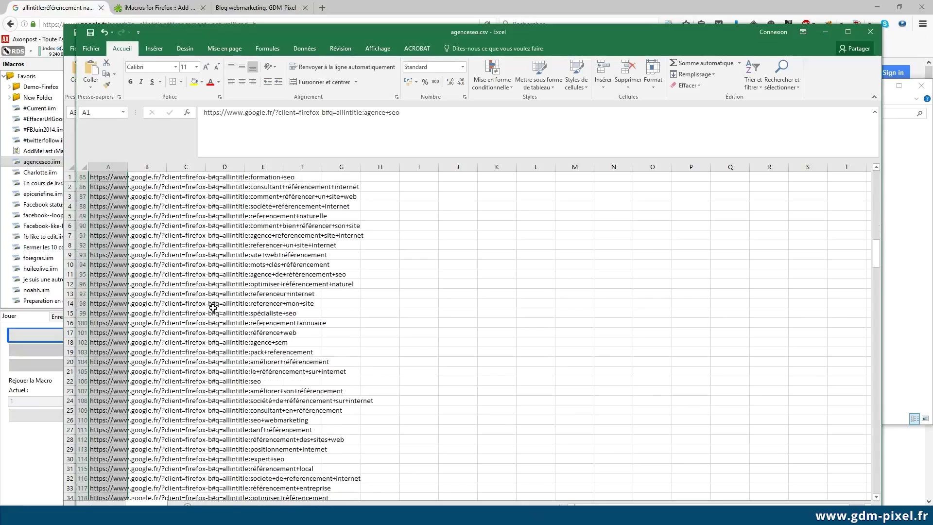
Save and close agenceseo.csv, and minimise the Keyword Planner workbook to get back to Firefox.
key(ctrl+s)
click(406, 288)
click(860, 33)
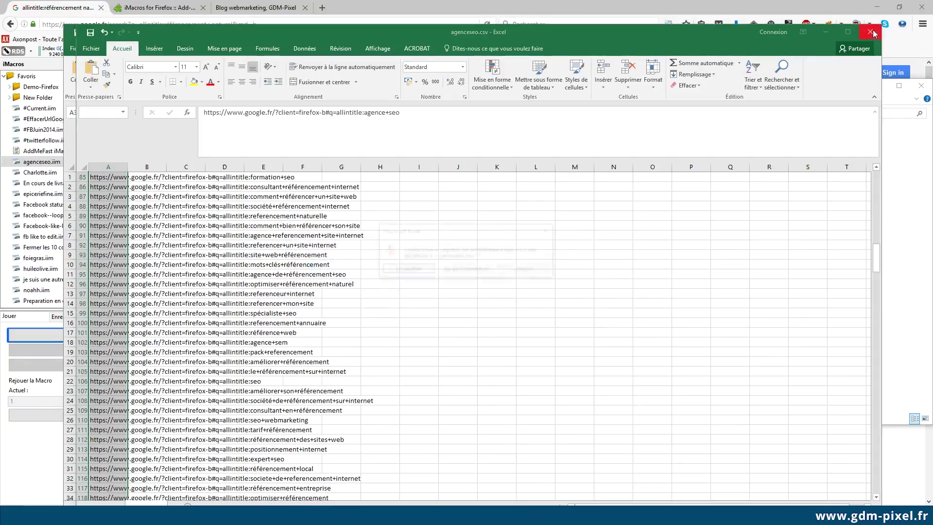
click(469, 287)
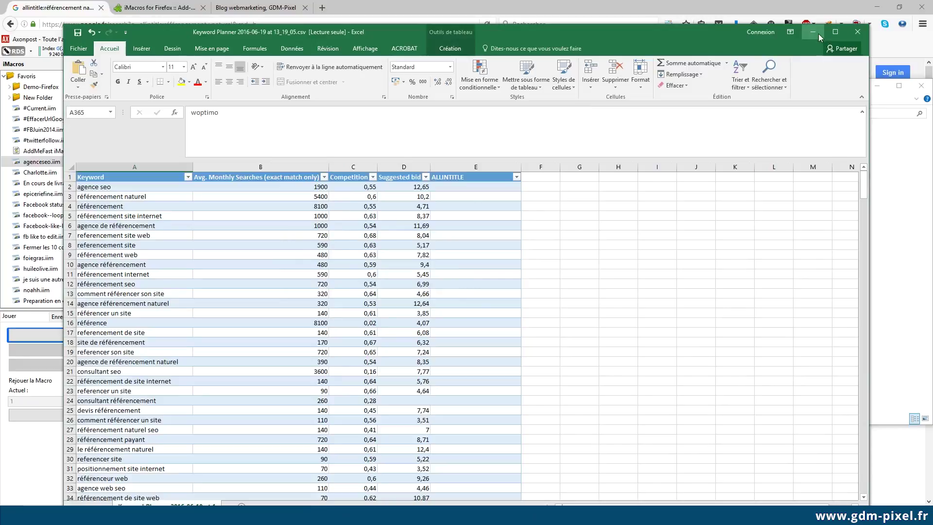
click(813, 32)
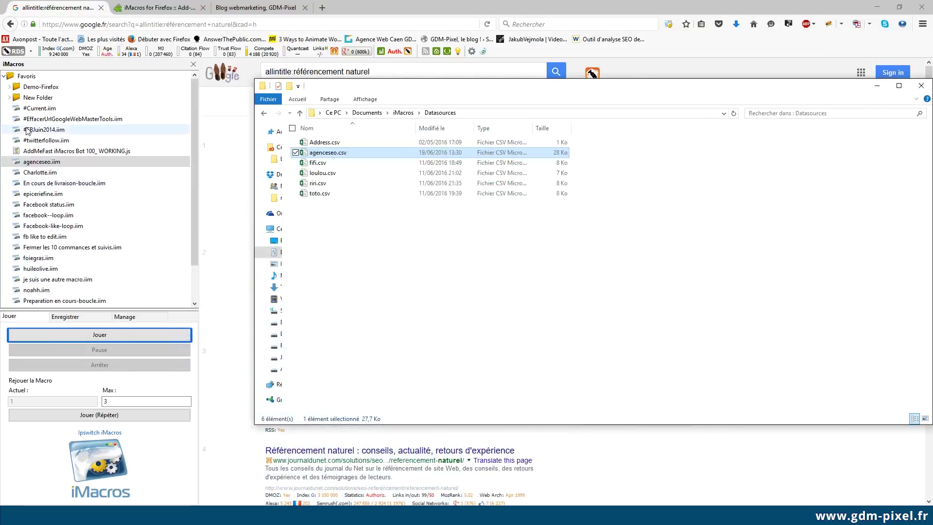
Open the agenceseo.iim macro in the iMacros editor and review its EXTRACT_TEST_POPUP and rndSecWait random delay lines.
click(131, 318)
click(114, 333)
drag(487, 124, 367, 131)
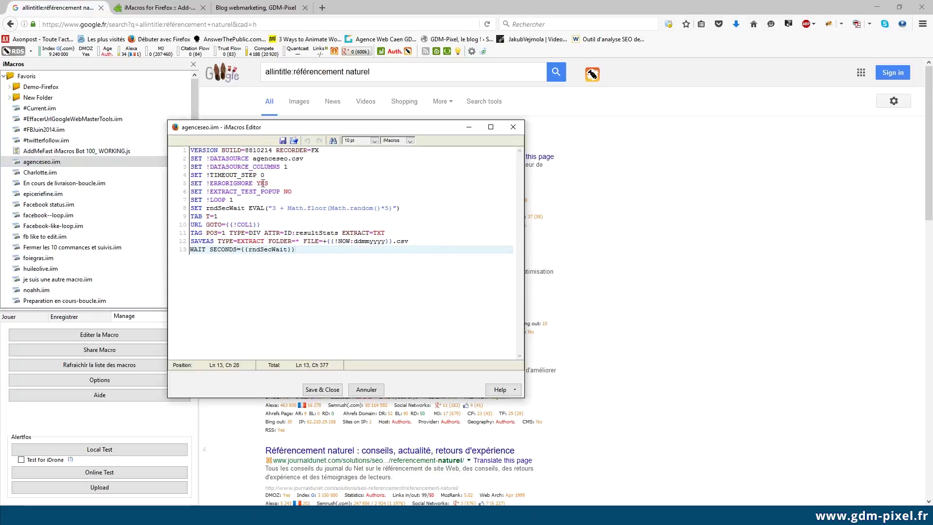
drag(296, 191, 283, 193)
click(302, 193)
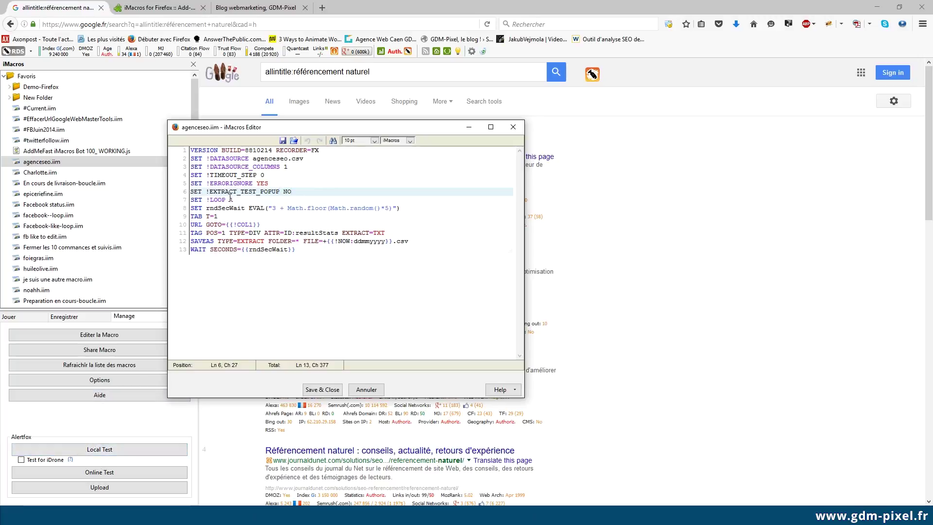
click(272, 209)
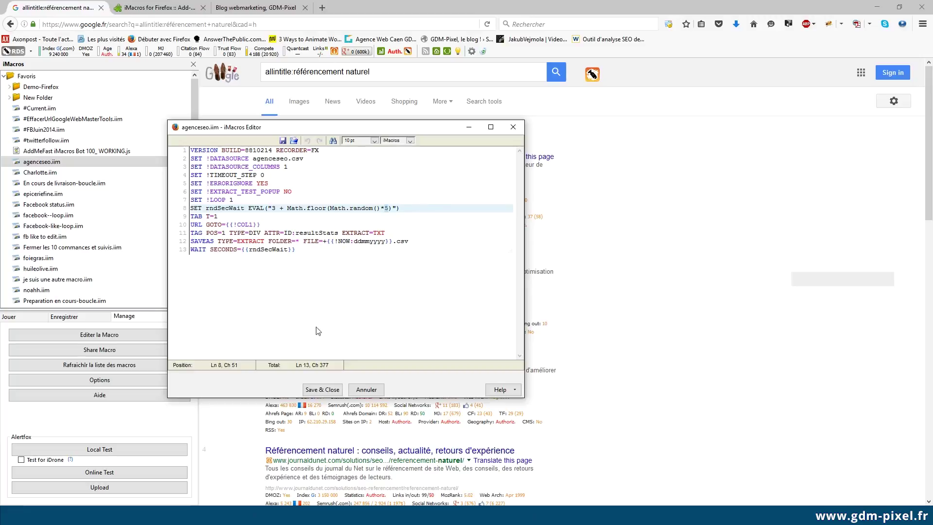
Switch to VyprVPN, connect to the France server and minimise its window.
click(489, 515)
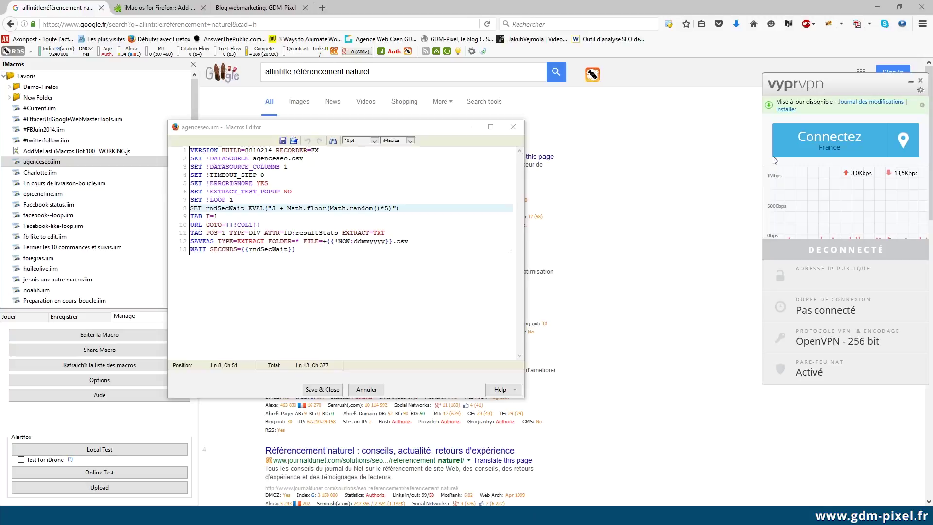
click(844, 138)
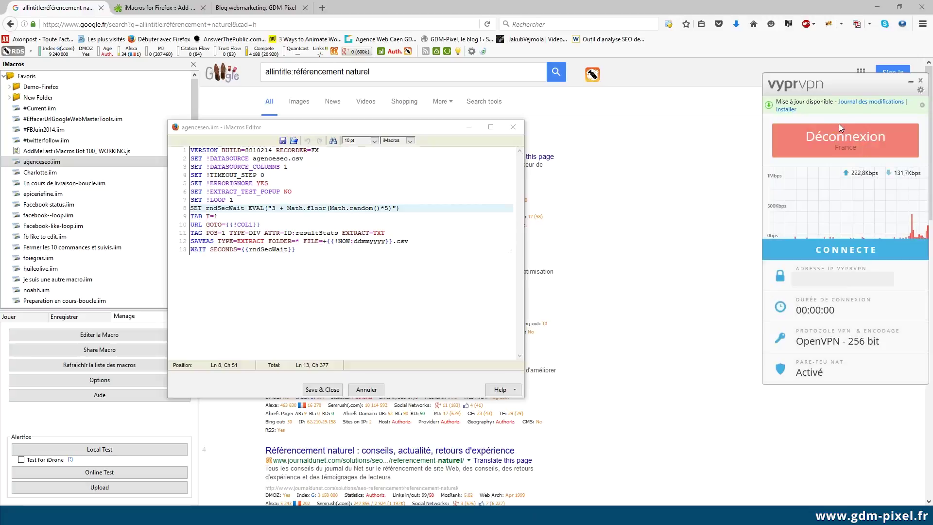
click(911, 83)
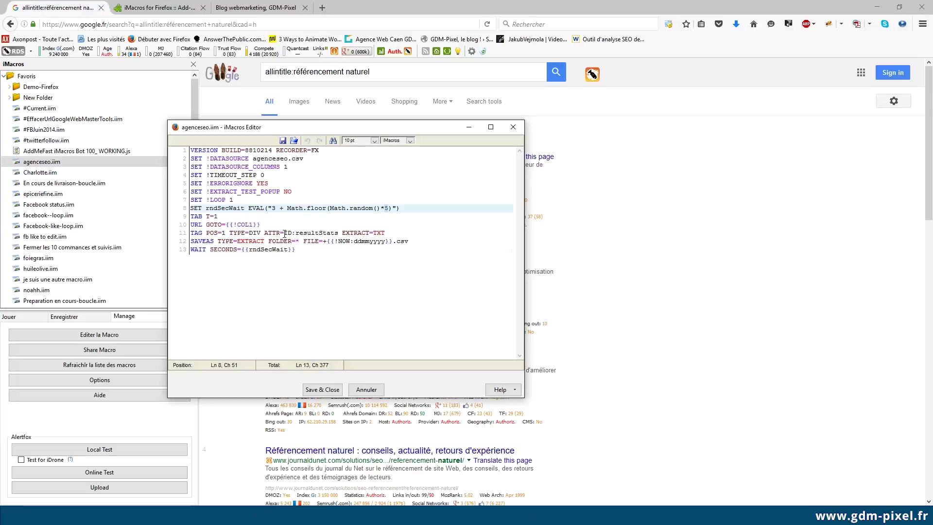
Compare the macro's resultStats extraction attribute with Google's result count element by inspecting it in Firebug and expanding its div.
drag(248, 232, 331, 232)
click(580, 229)
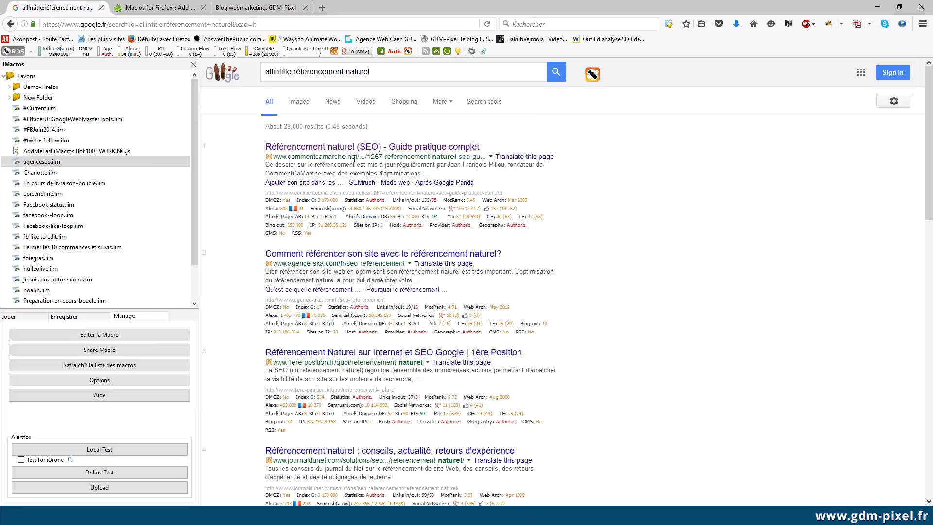
drag(323, 127, 280, 127)
right_click(280, 128)
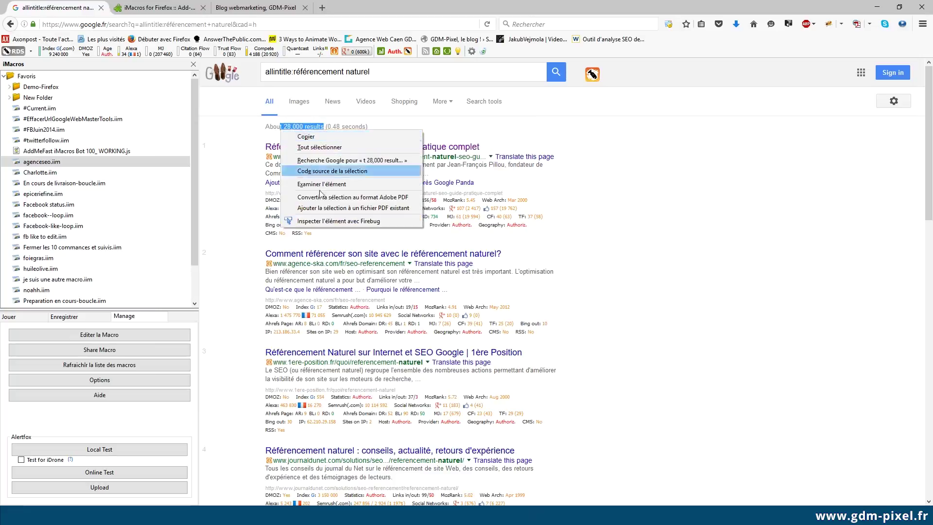
click(318, 221)
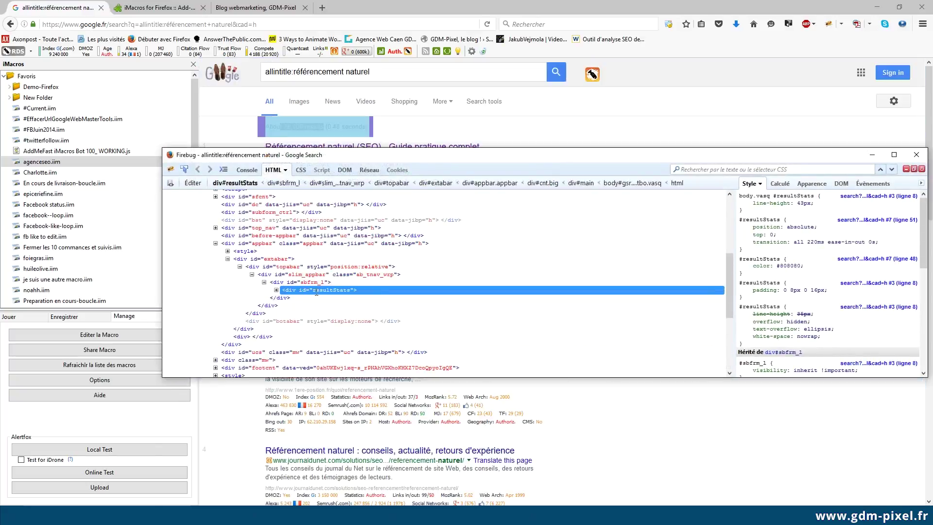
click(276, 290)
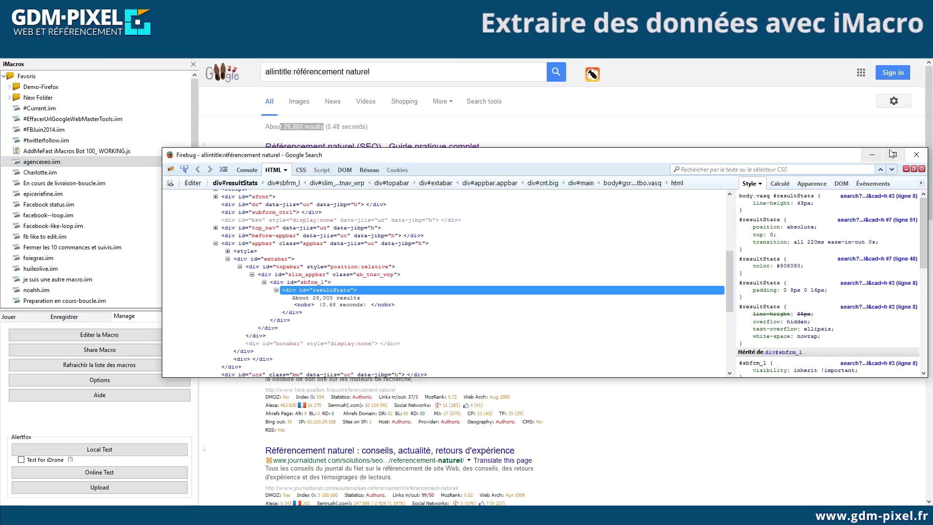
click(916, 156)
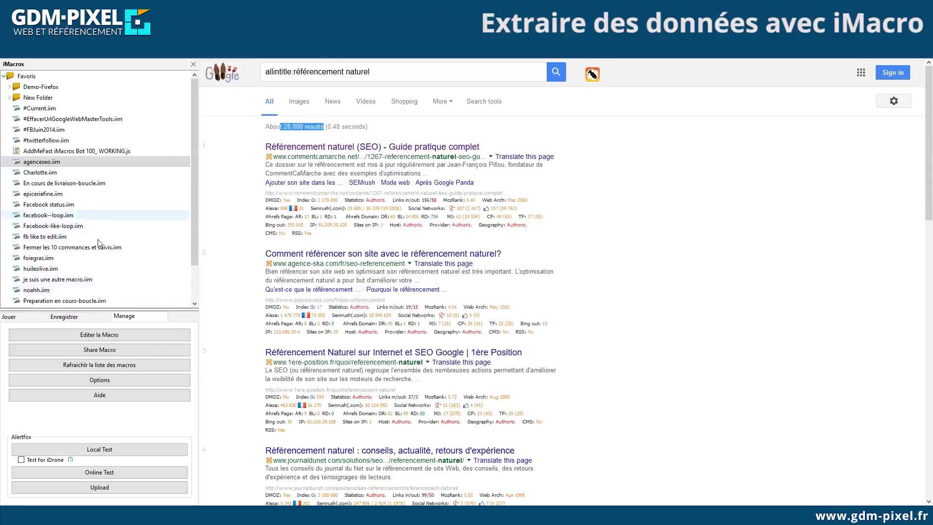
Review the macro code again and check the extract19062016.csv.csv output file in the iMacros Downloads folder.
click(112, 336)
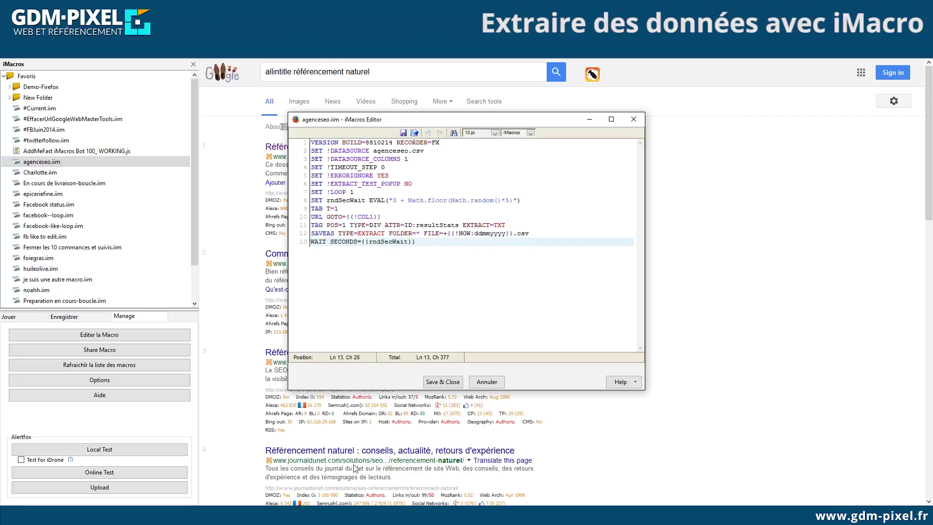
click(290, 505)
click(260, 475)
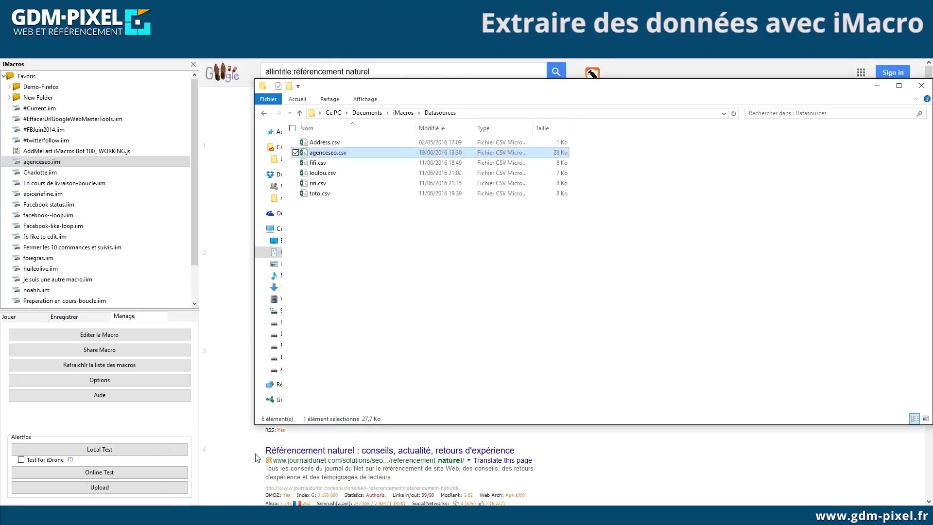
click(404, 113)
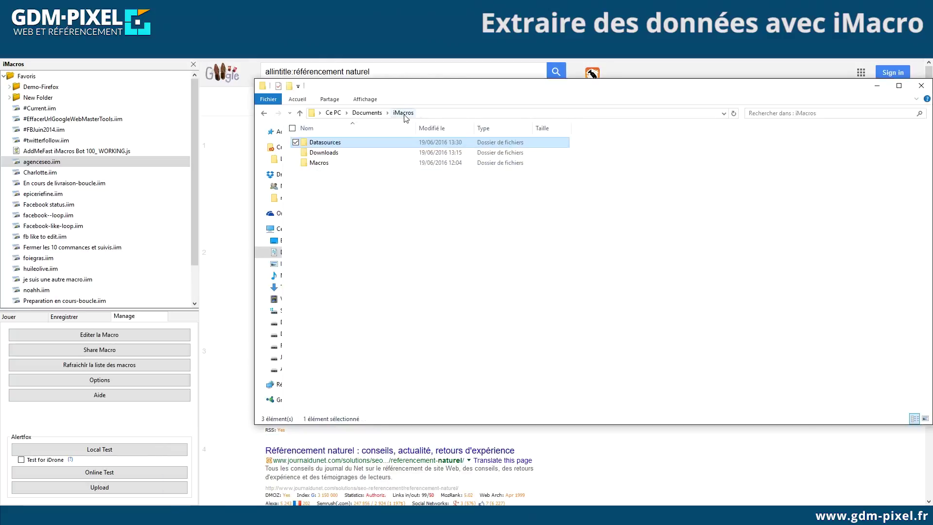
double_click(336, 154)
click(342, 153)
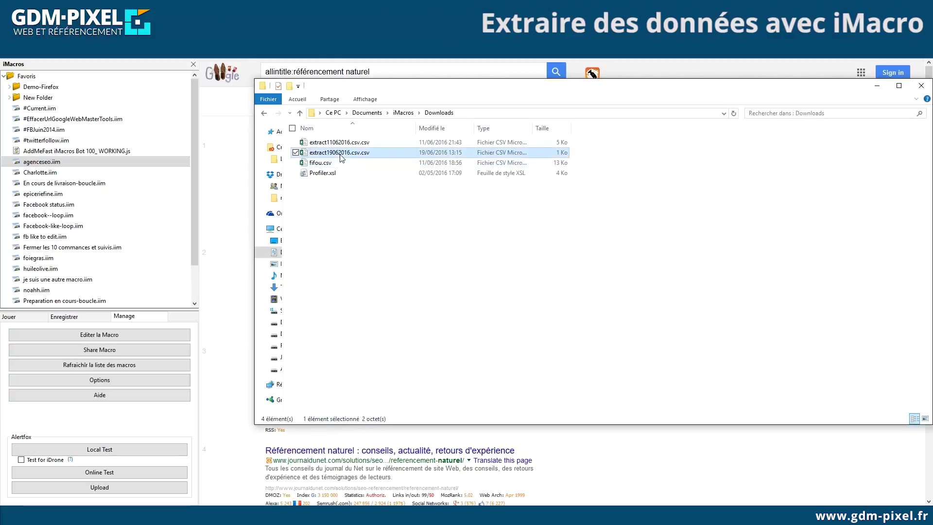
double_click(331, 154)
click(875, 86)
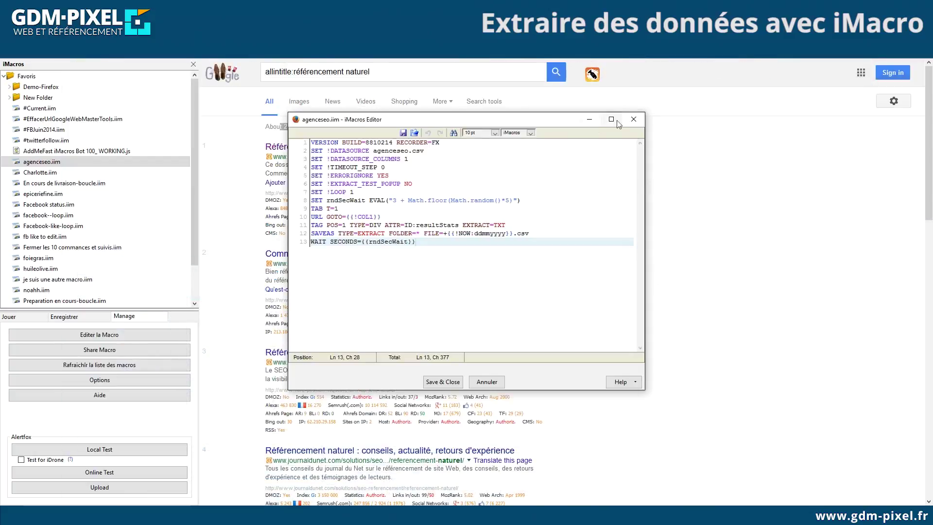
click(633, 119)
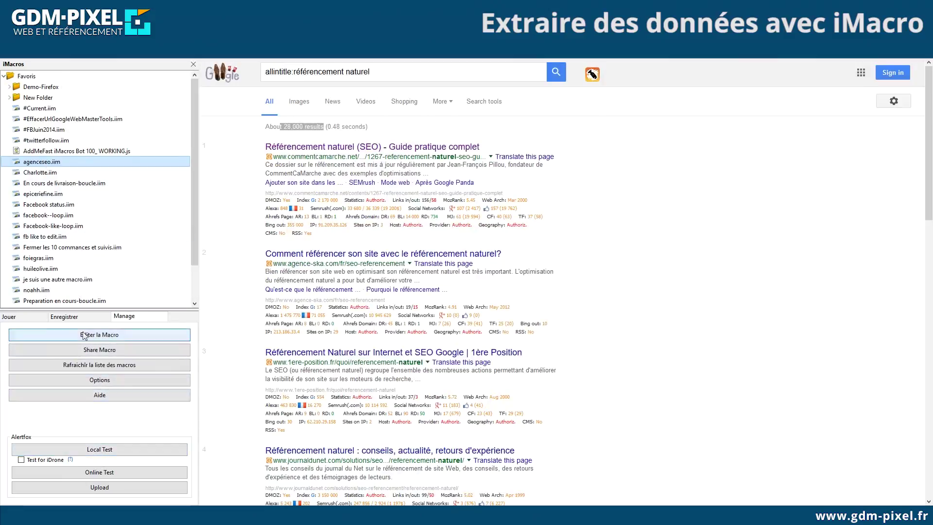
Check the keyword list in the Keyword Planner workbook, set the macro's maximum loops to 372 and play agenceseo.iim in a loop.
click(15, 320)
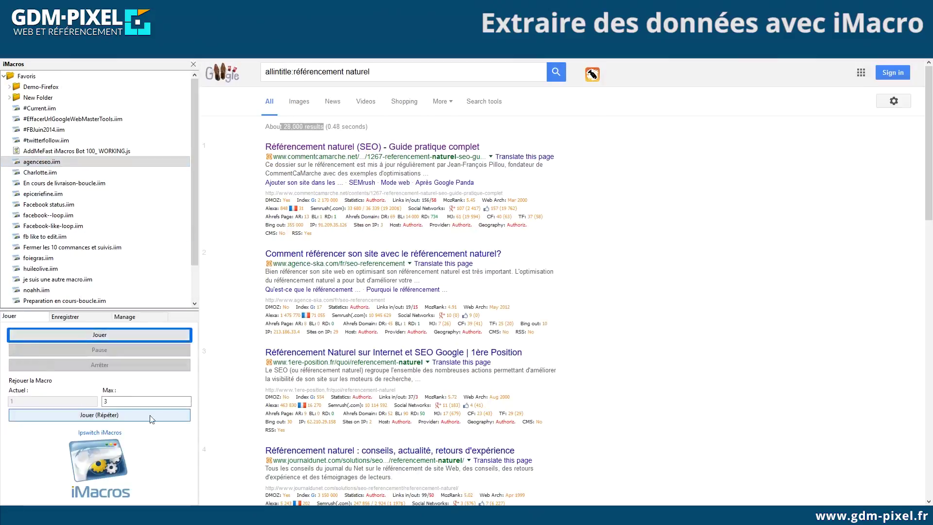
mouse_move(328, 503)
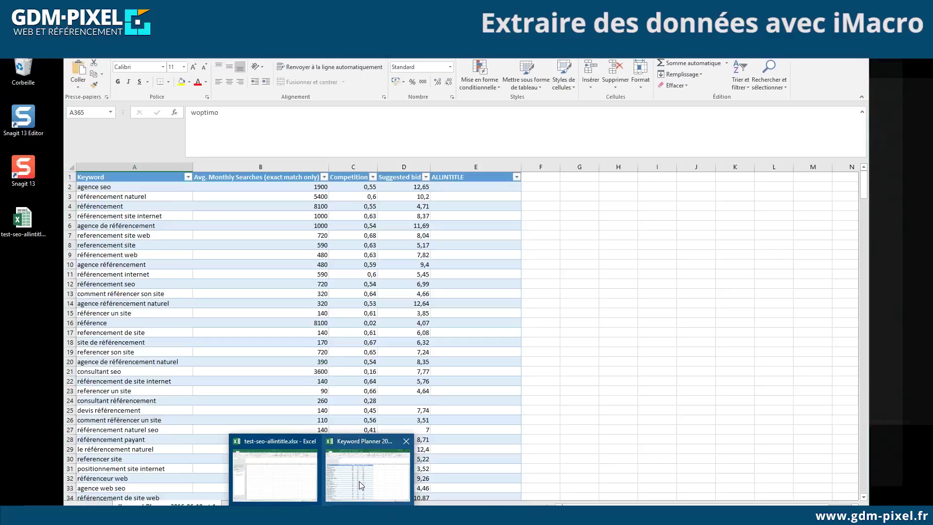
click(360, 481)
scroll(214, 268, down, 16)
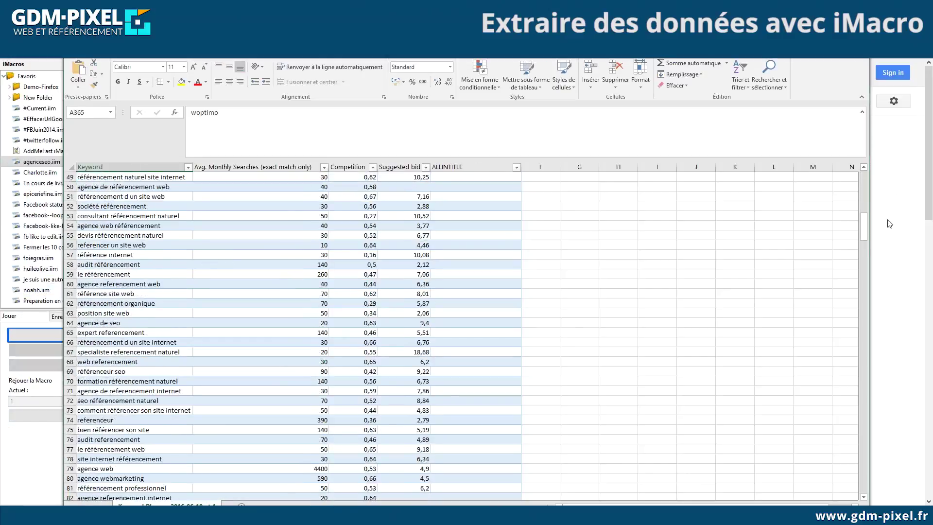
drag(865, 223, 865, 177)
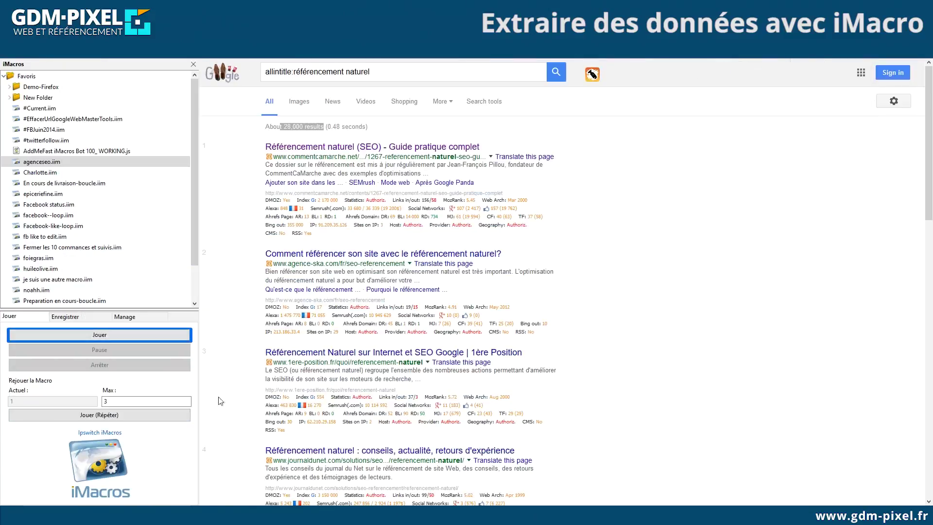
drag(117, 401, 75, 396)
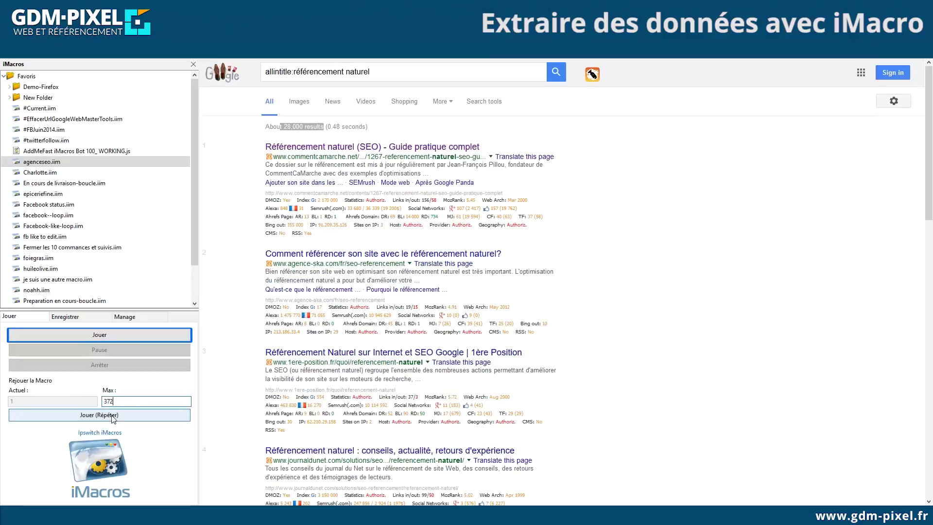
click(113, 417)
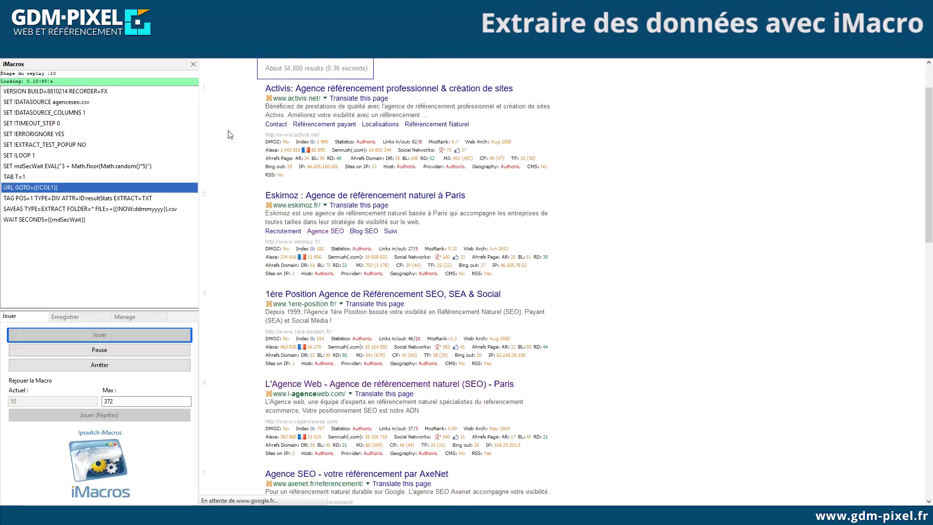
Enter the verification characters from Google's CAPTCHA page, and stop the looping macro at loop 12.
click(235, 176)
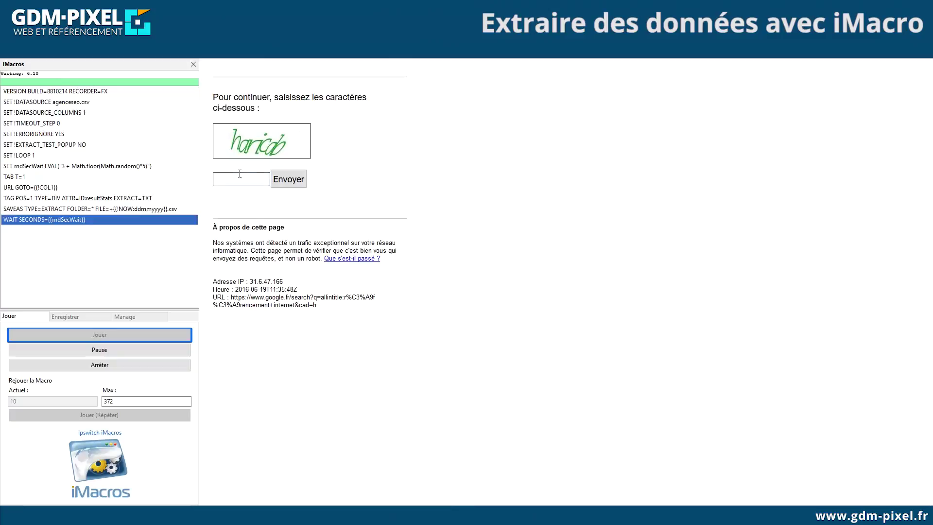
text(haricab)
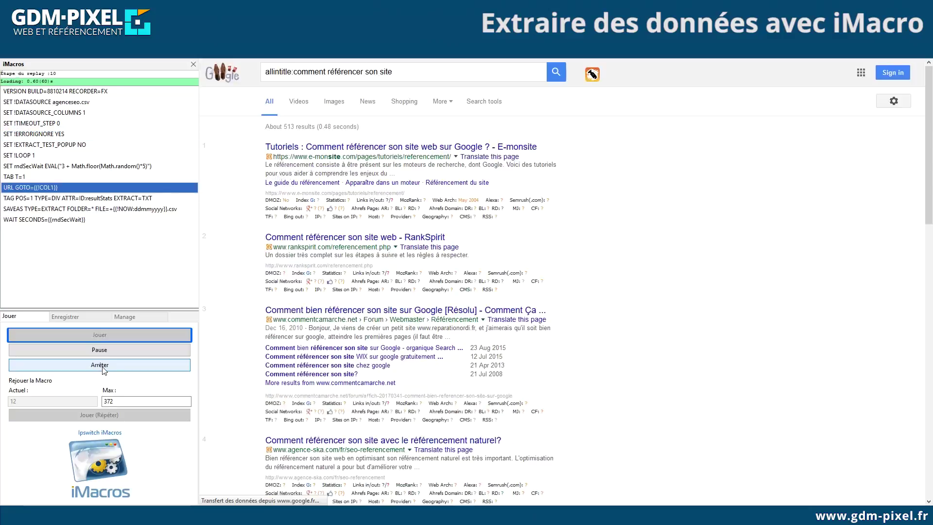
click(103, 366)
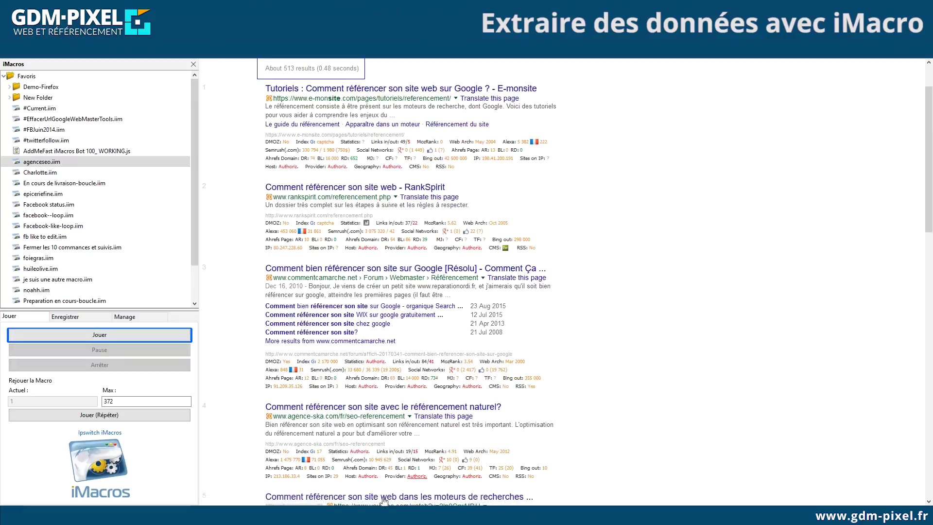
Open extract19062016.csv.csv from the iMacros Downloads folder in Excel, select A2:A13 to review the extracted counts, and move the window aside.
mouse_move(273, 515)
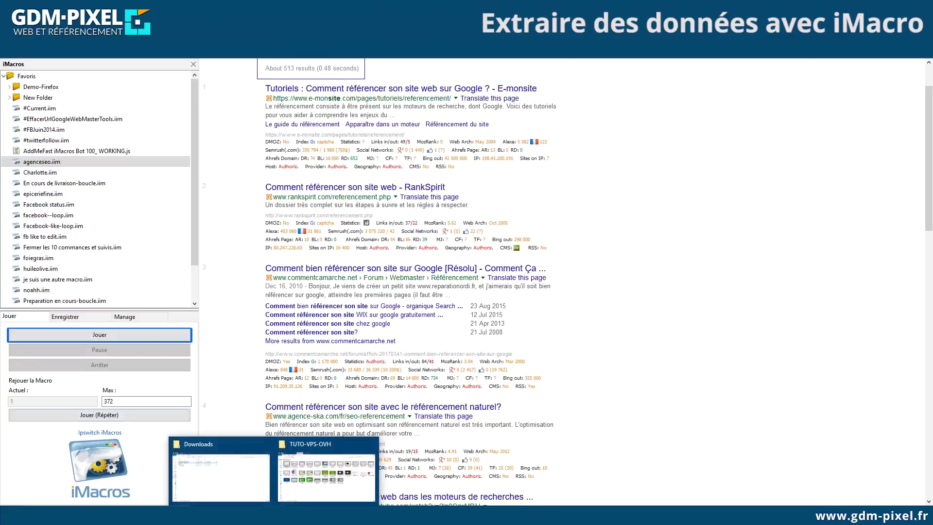
mouse_move(308, 440)
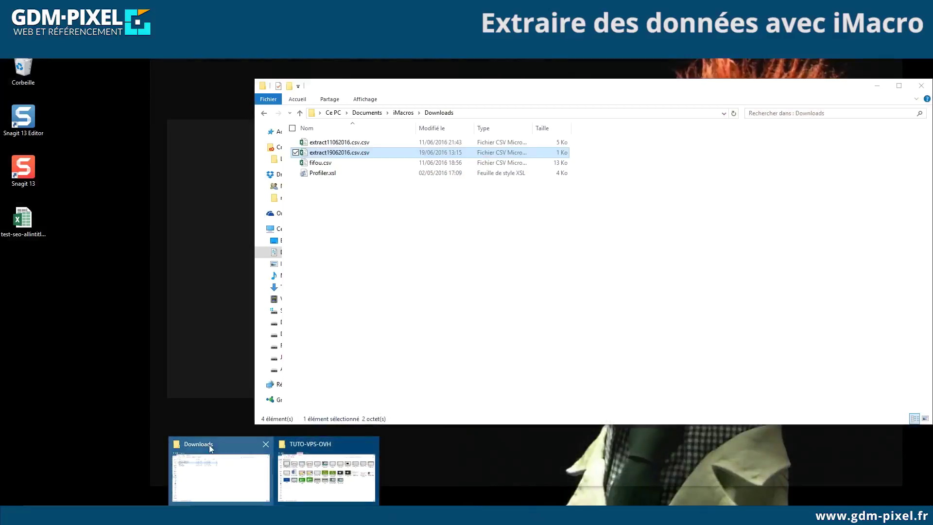
click(243, 443)
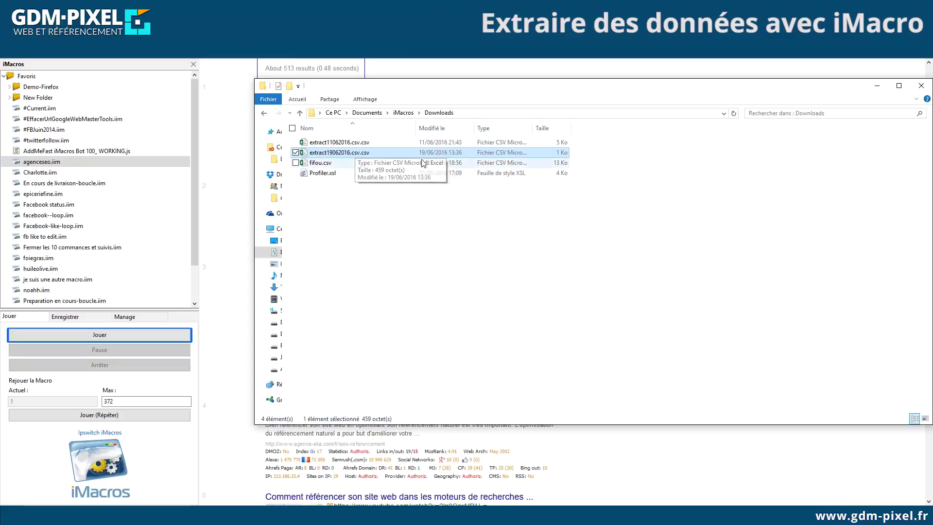
double_click(329, 155)
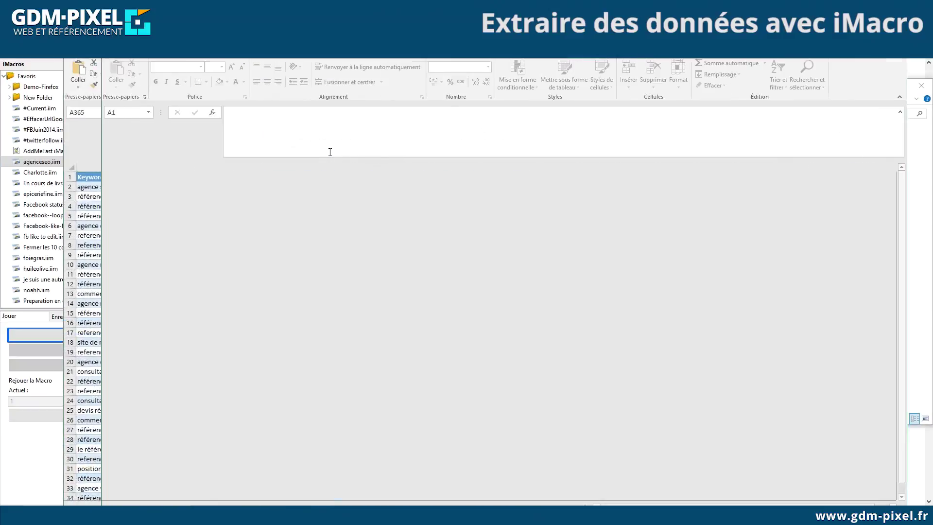
drag(136, 188, 129, 293)
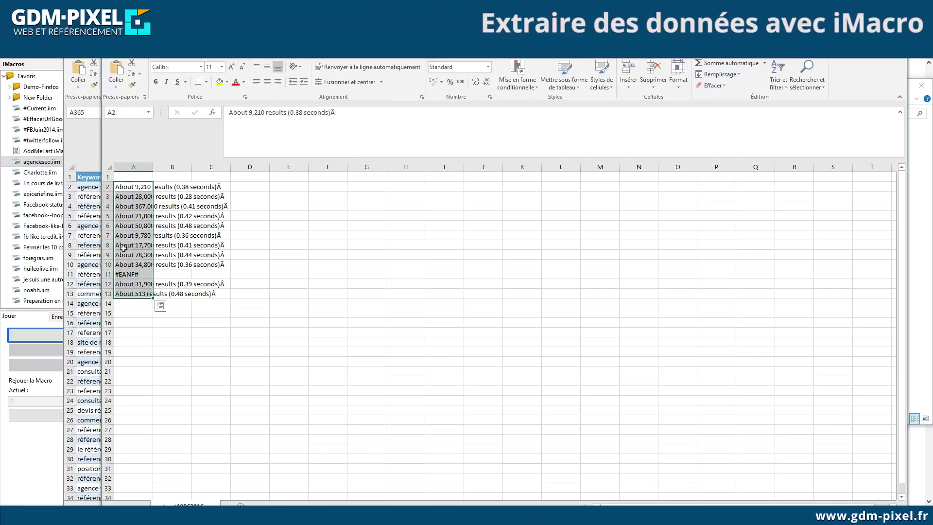
drag(267, 54, 932, 86)
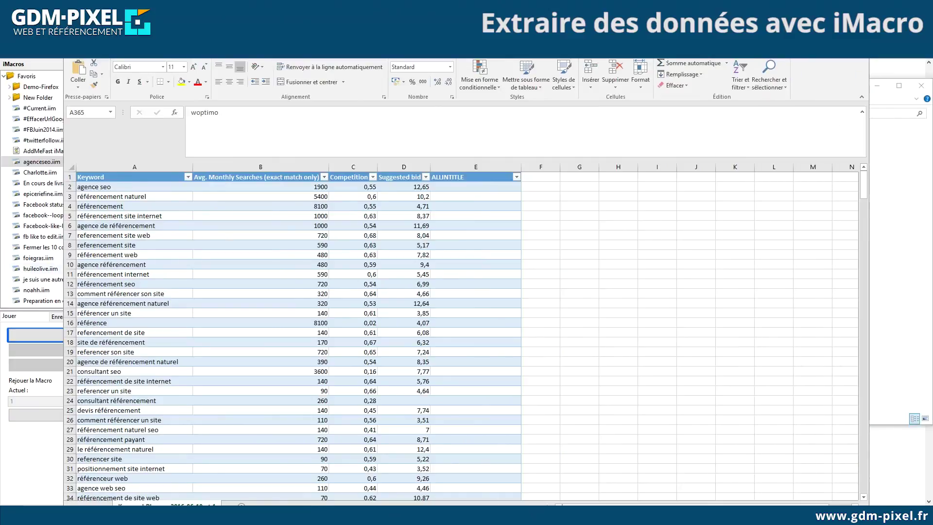
Open the agence+seo allintitle URL from the Notepad++ list in the browser and compare its result count with A2 of the extract file.
key(alt+Tab)
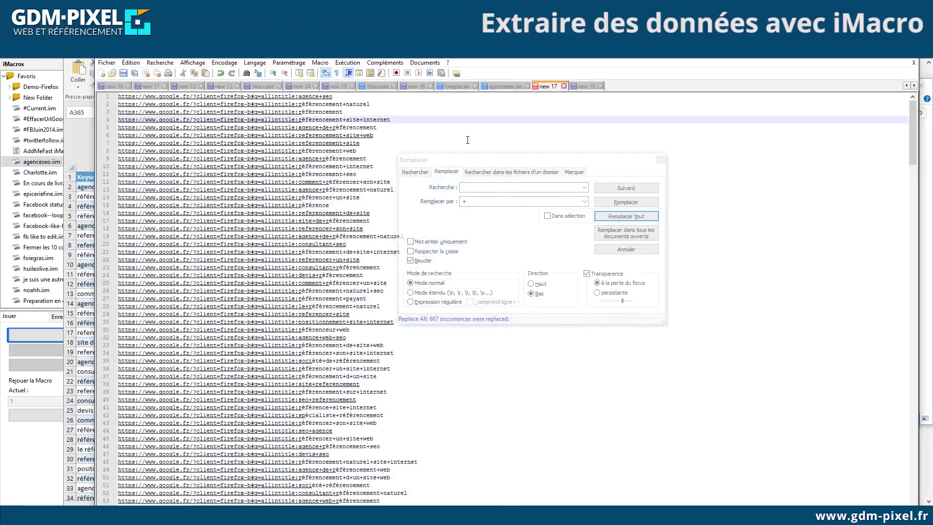
triple_click(339, 96)
key(alt+Tab)
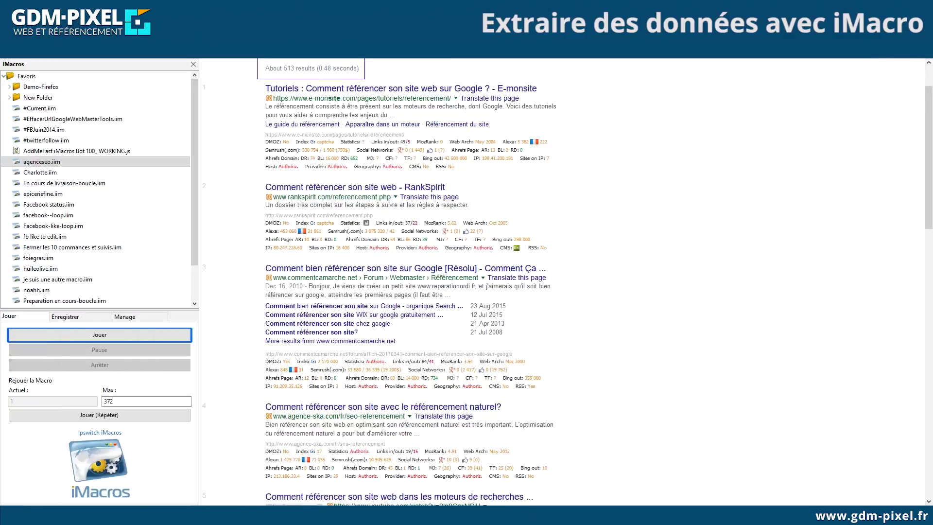
key(ctrl+l)
key(ctrl+v)
key(Return)
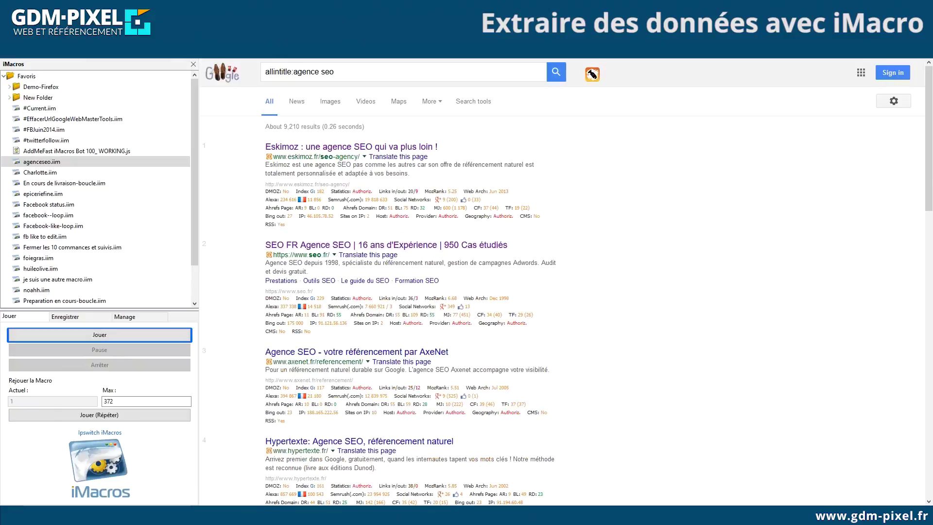
key(alt+Tab)
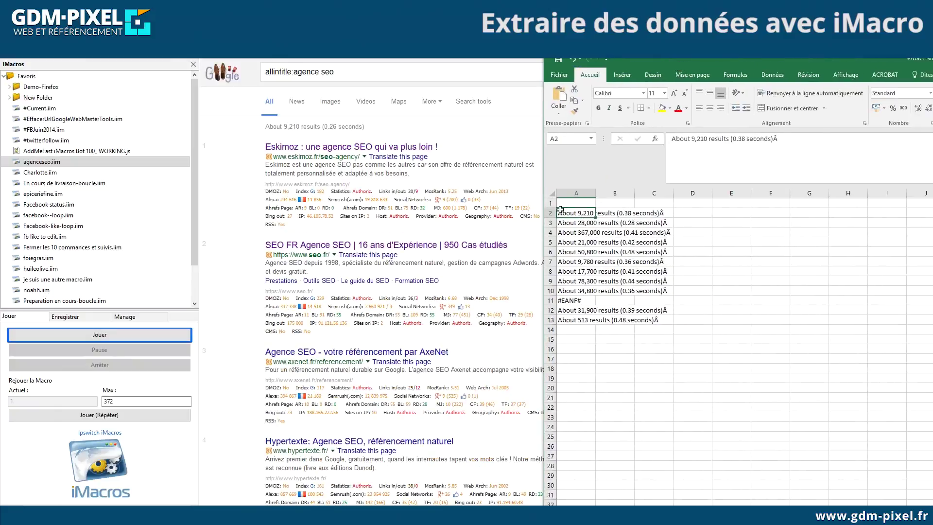
Open the referencement+site allintitle URL from the Notepad++ list in the browser and compare its result count with A8 of the extract file.
key(alt+Tab)
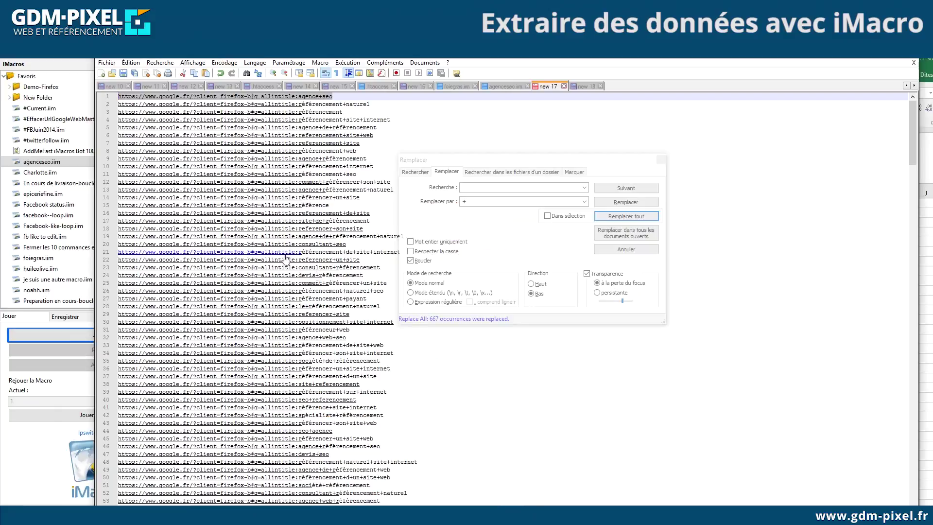
click(371, 143)
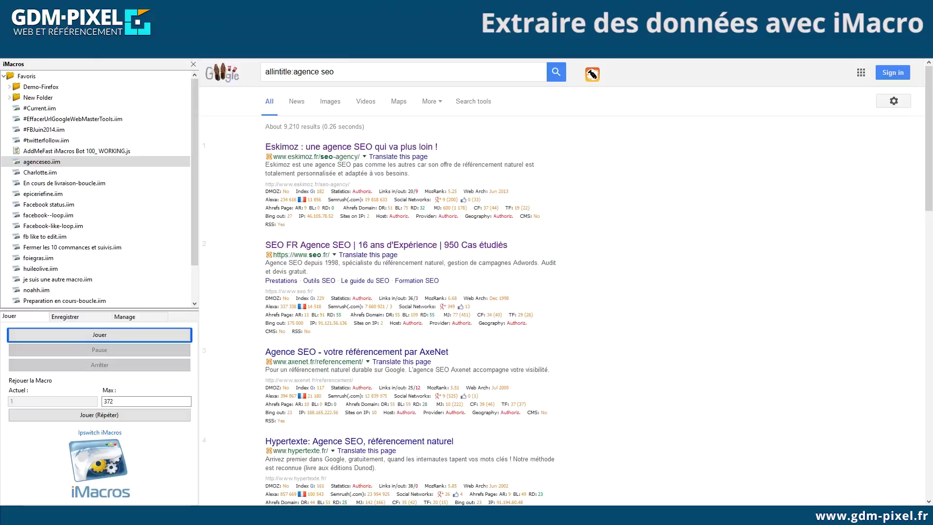
key(Return)
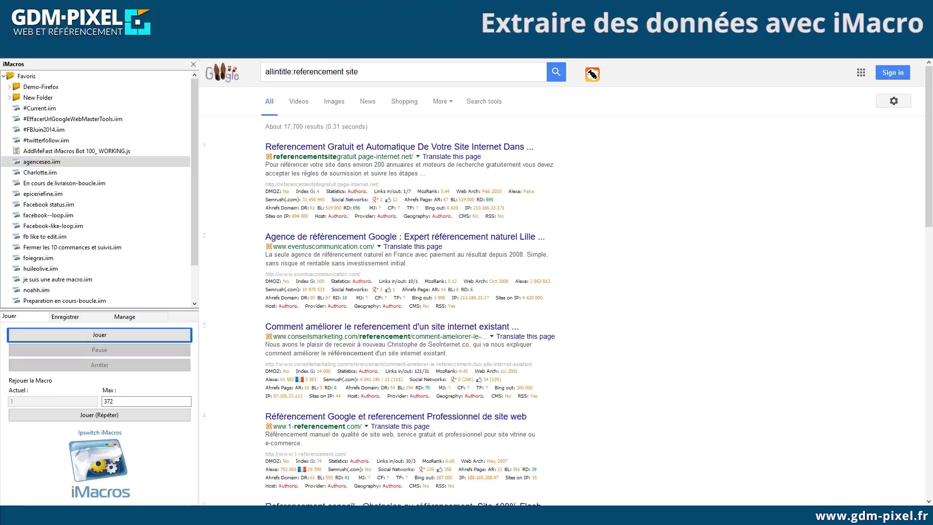
mouse_move(333, 515)
click(417, 469)
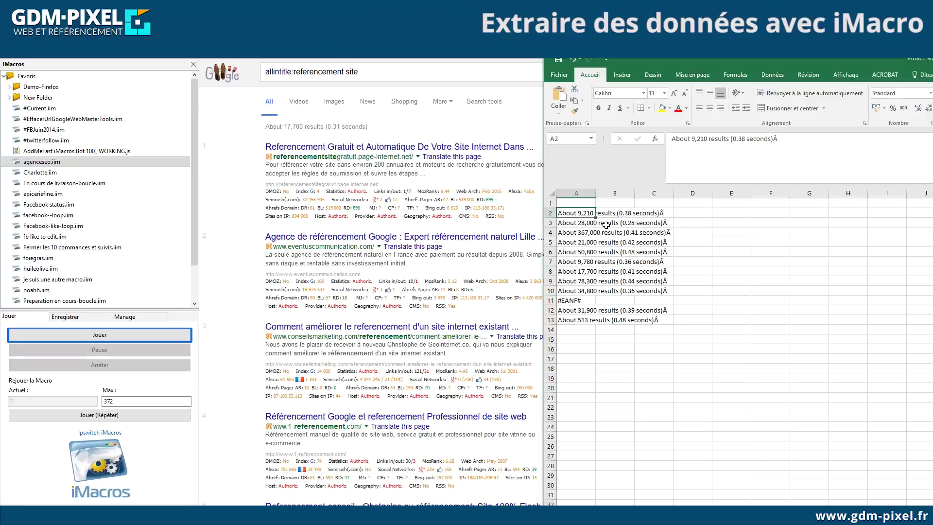
click(581, 272)
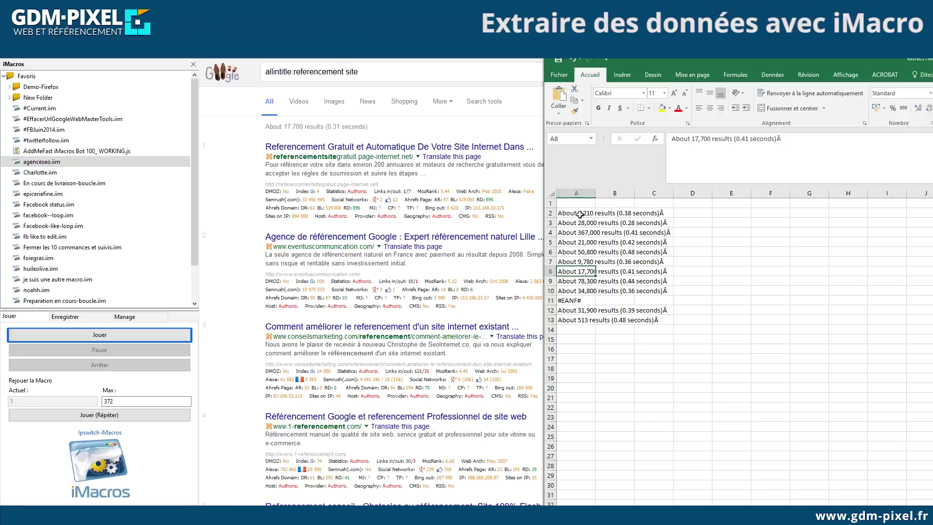
Copy the extracted results in A2:A13 and paste them into a new Notepad++ document.
drag(577, 213, 585, 320)
key(ctrl+c)
key(alt+Tab)
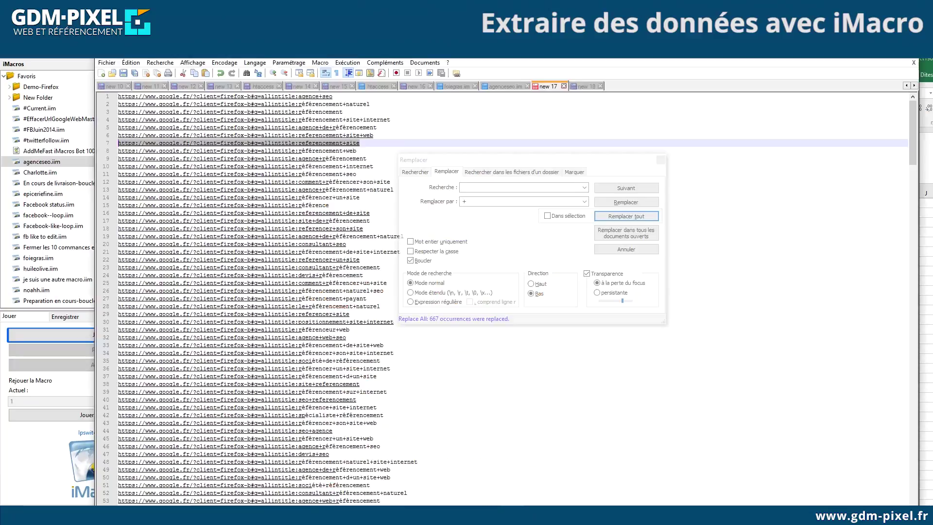
key(ctrl+n)
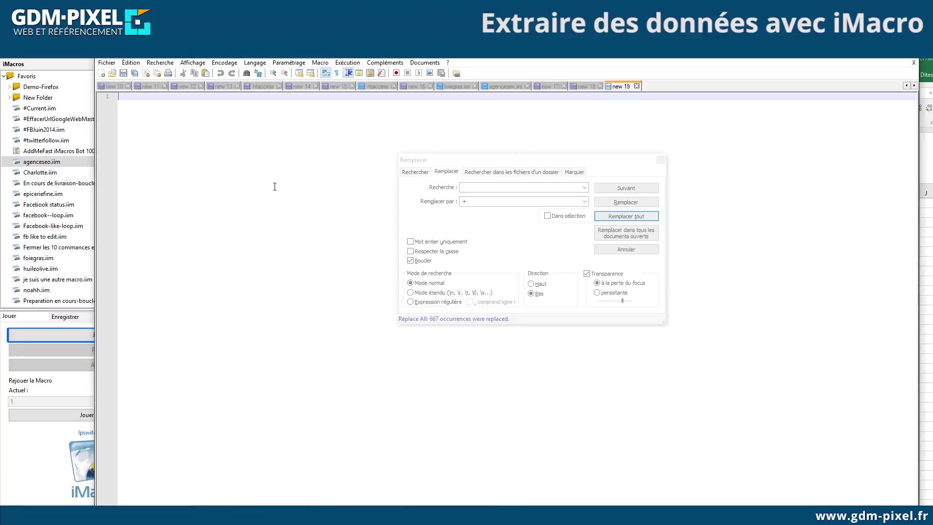
key(ctrl+v)
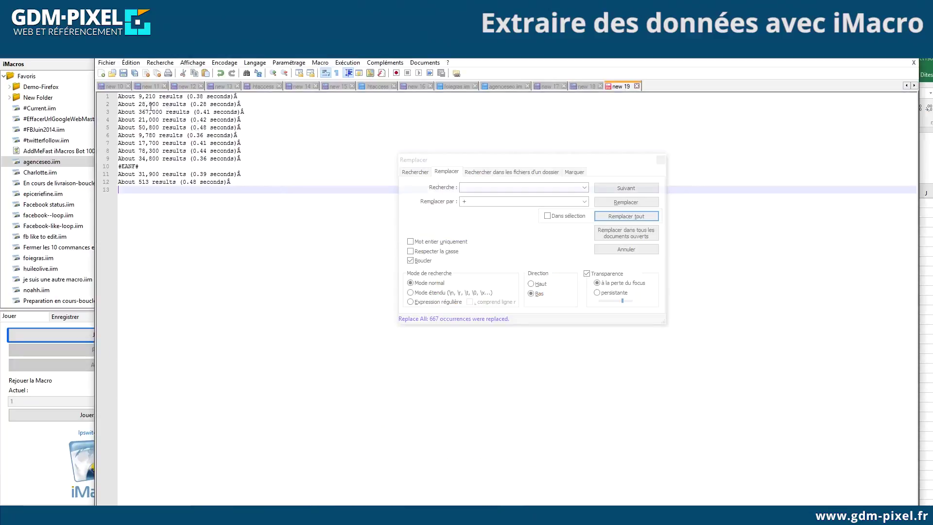
Try to strip the text after each count by replacing all matches of the regular expression results(.+)$ with nothing.
drag(183, 97, 190, 96)
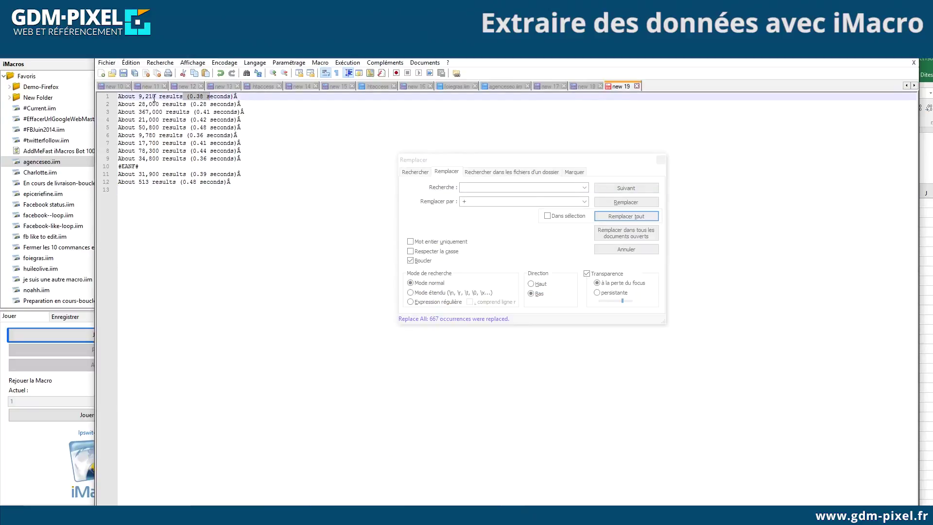
drag(155, 97, 181, 98)
click(485, 190)
key(ctrl+v)
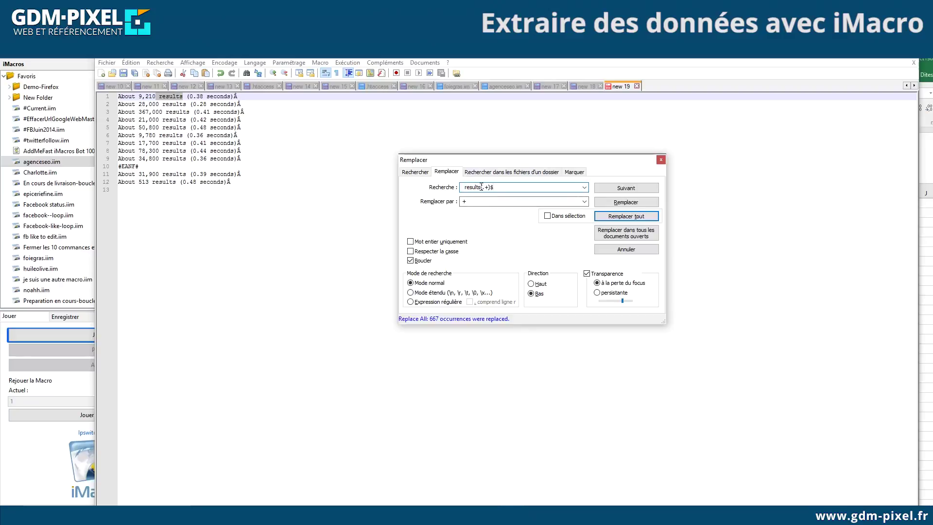
click(485, 199)
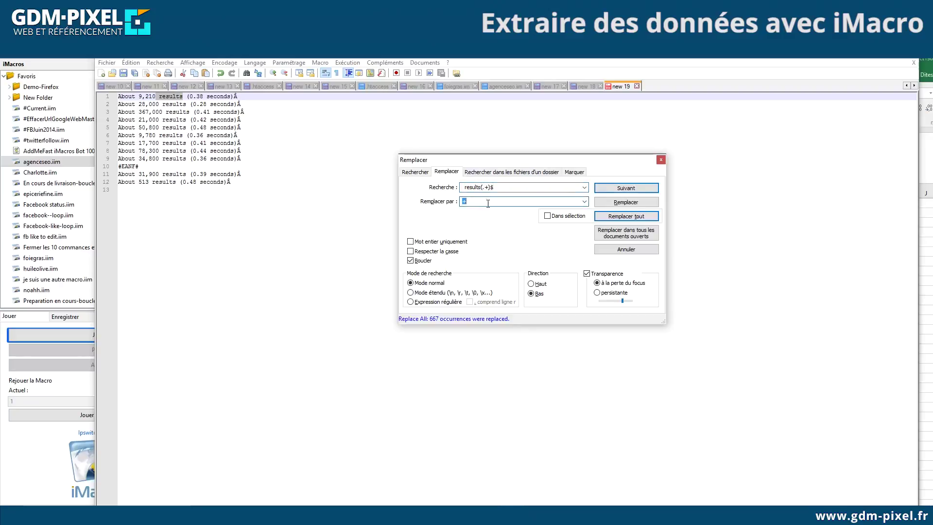
key(BackSpace)
click(410, 301)
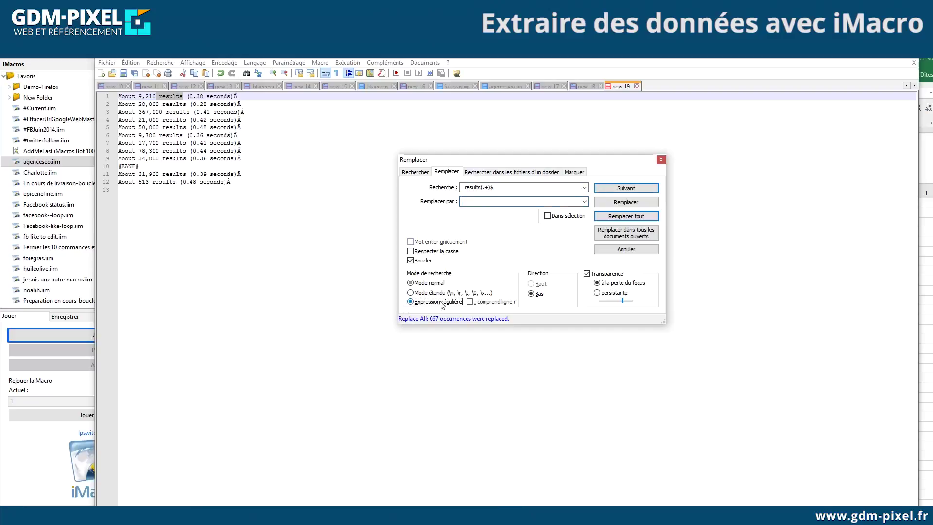
click(622, 216)
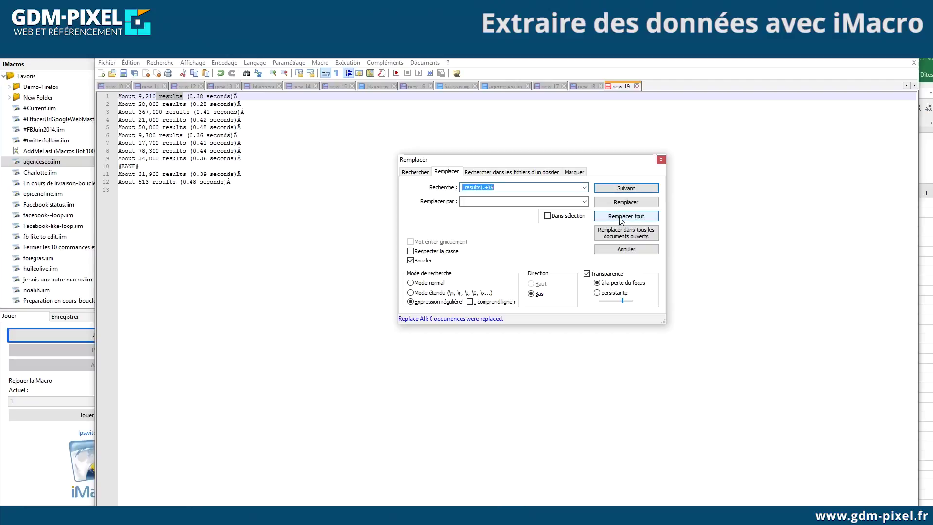
Shorten the search pattern to results(.+) without the end anchor or extra leading space, and replace all matches with nothing.
click(464, 186)
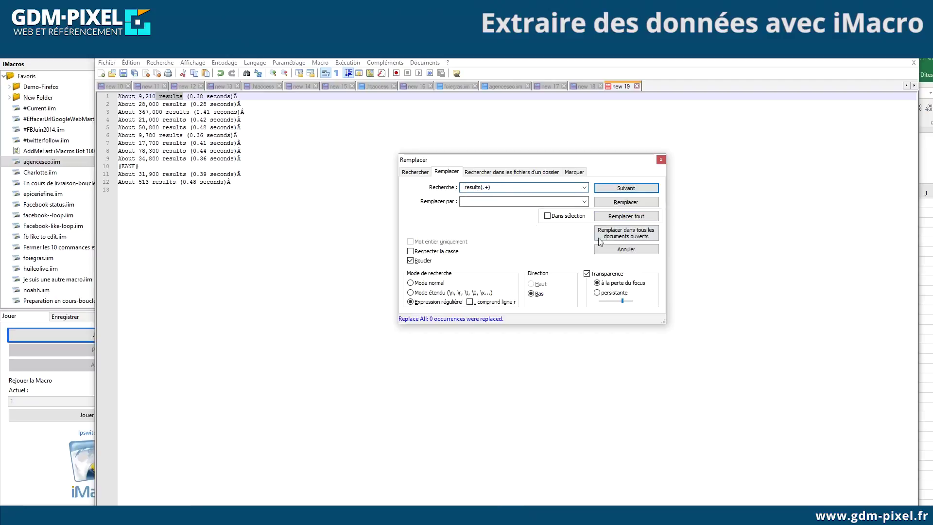
click(626, 215)
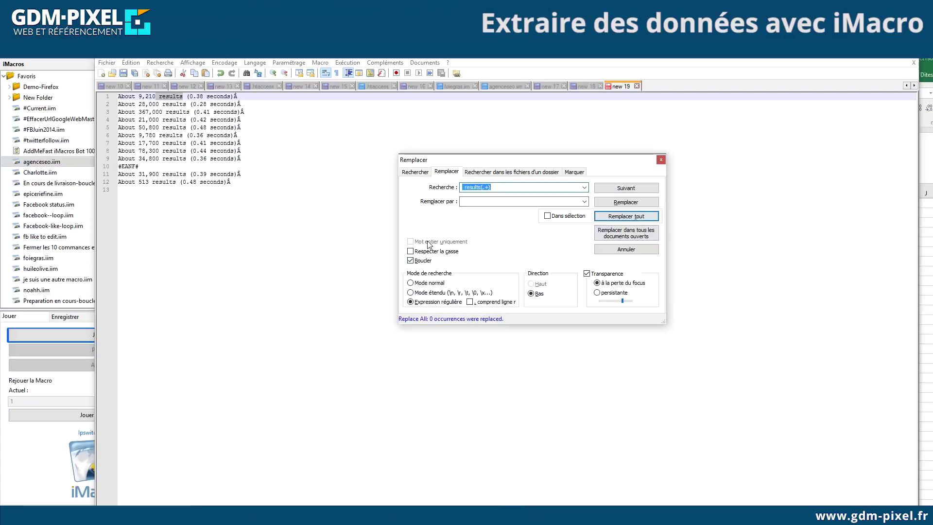
click(463, 186)
click(472, 199)
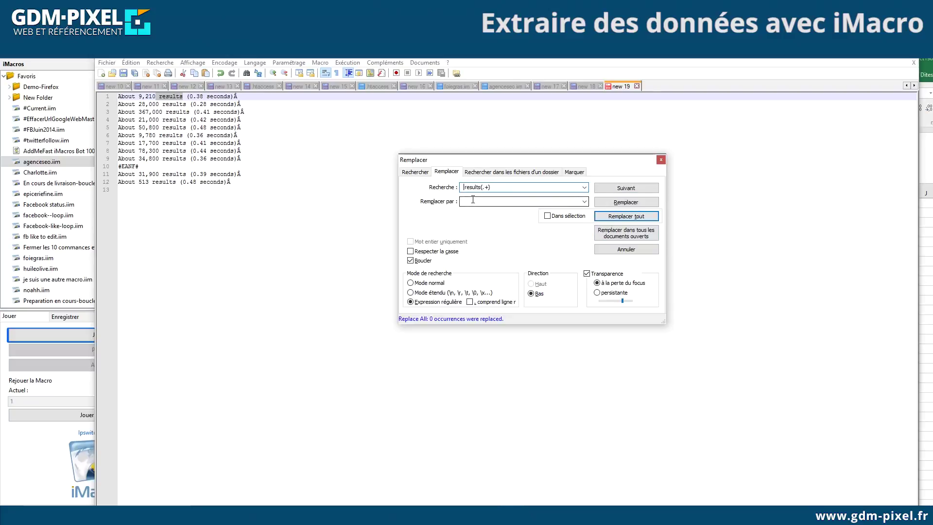
click(626, 215)
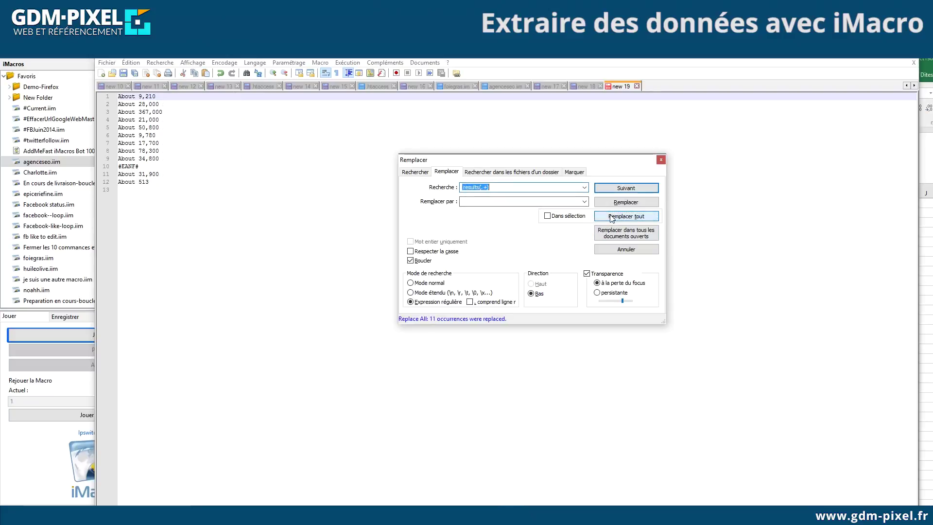
Remove the word "About" and its trailing space from every line with a replace-all.
click(202, 114)
drag(118, 96, 134, 98)
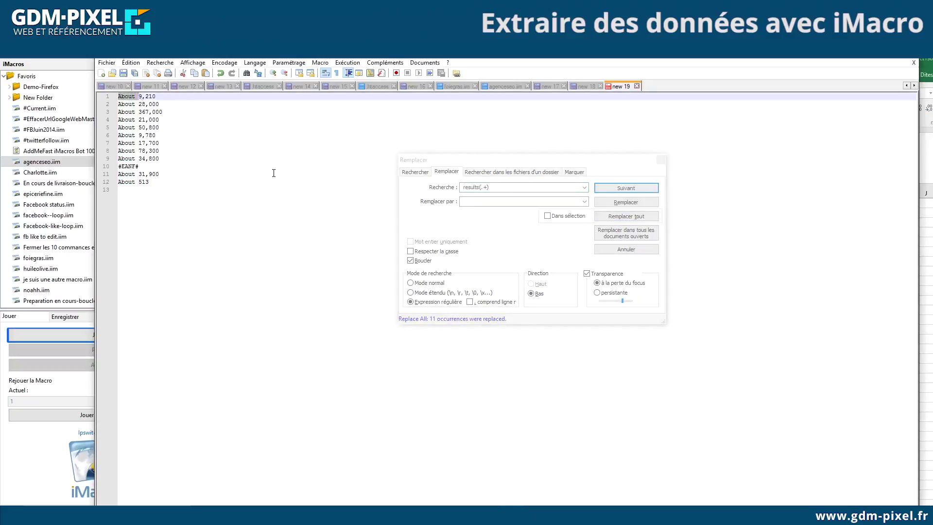
click(498, 188)
key(ctrl+a)
text(About)
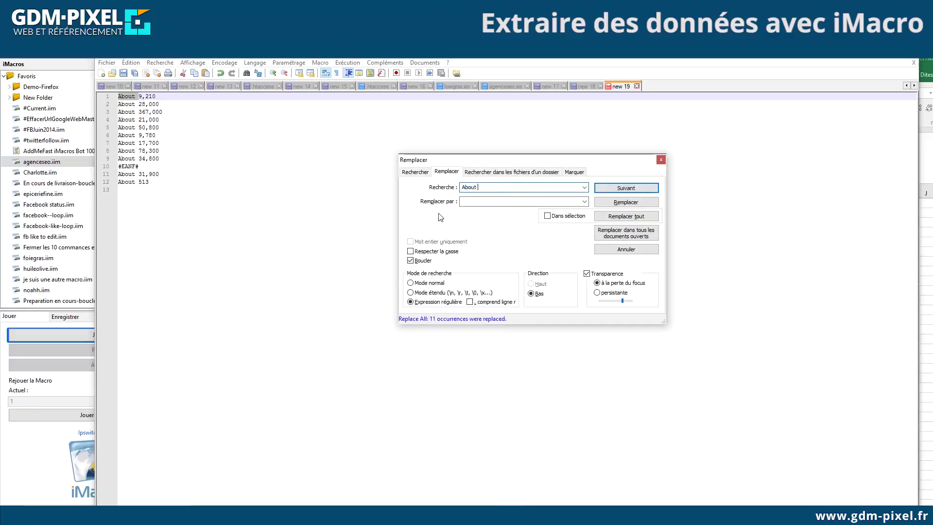
click(612, 217)
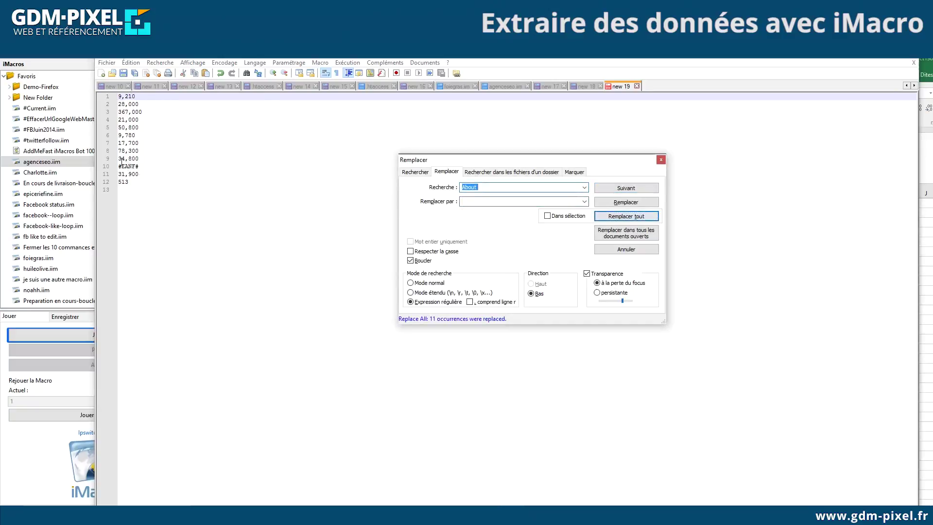
Copy all the cleaned count lines and paste them into the ALLINTITLE column of the Keyword Planner workbook from E2 down.
click(137, 166)
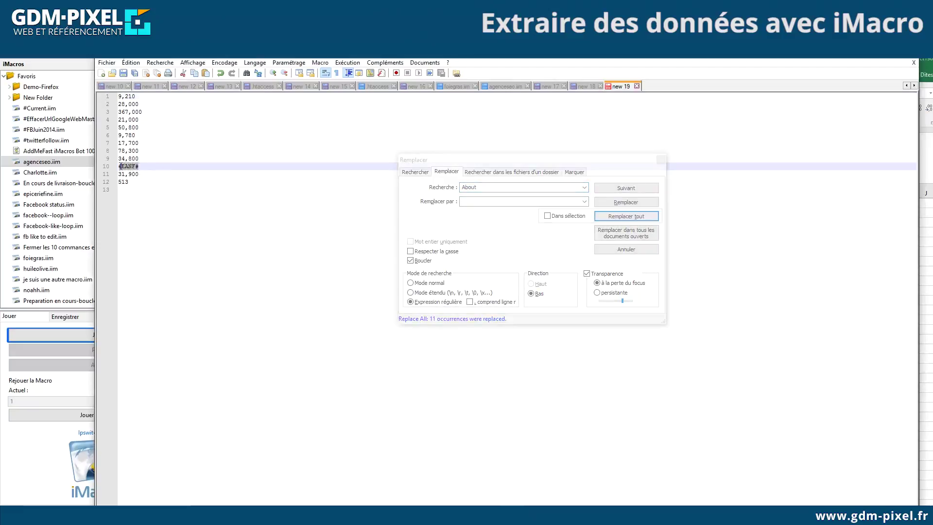
drag(130, 186, 108, 97)
key(ctrl+c)
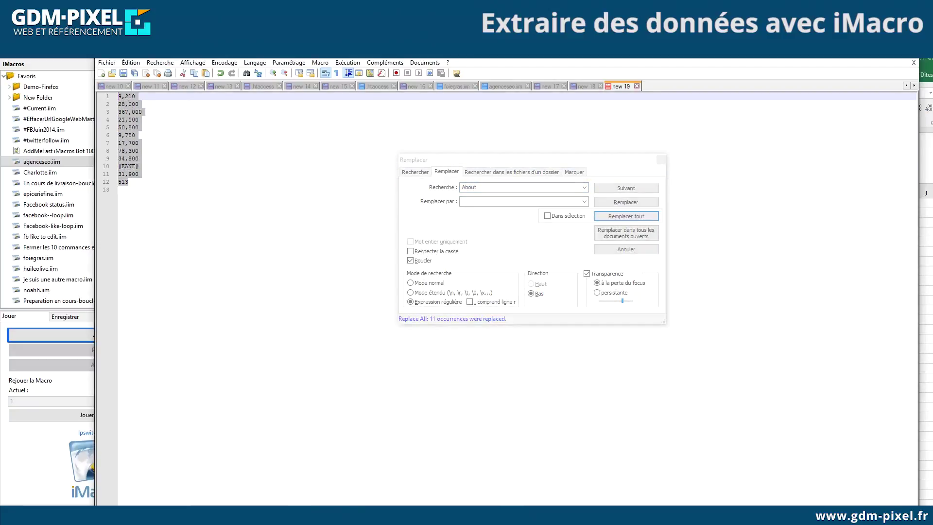
mouse_move(321, 515)
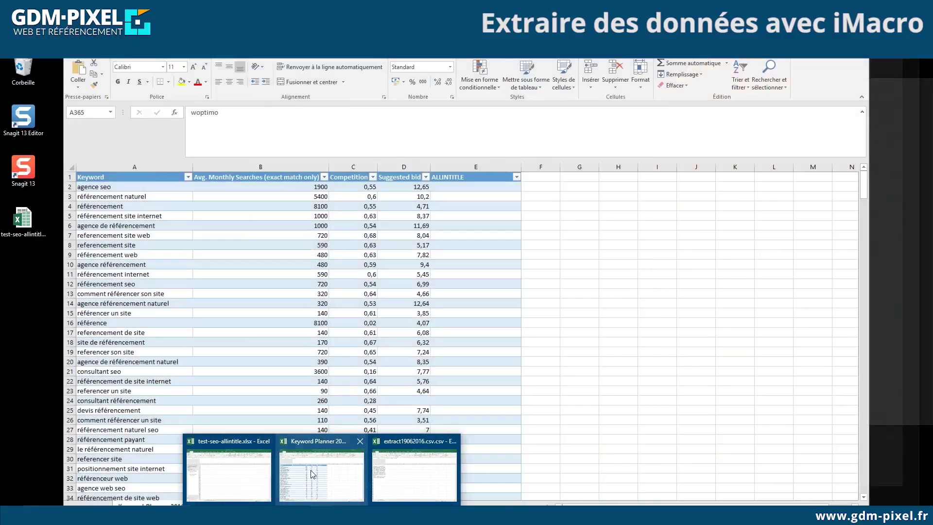
click(311, 470)
click(470, 187)
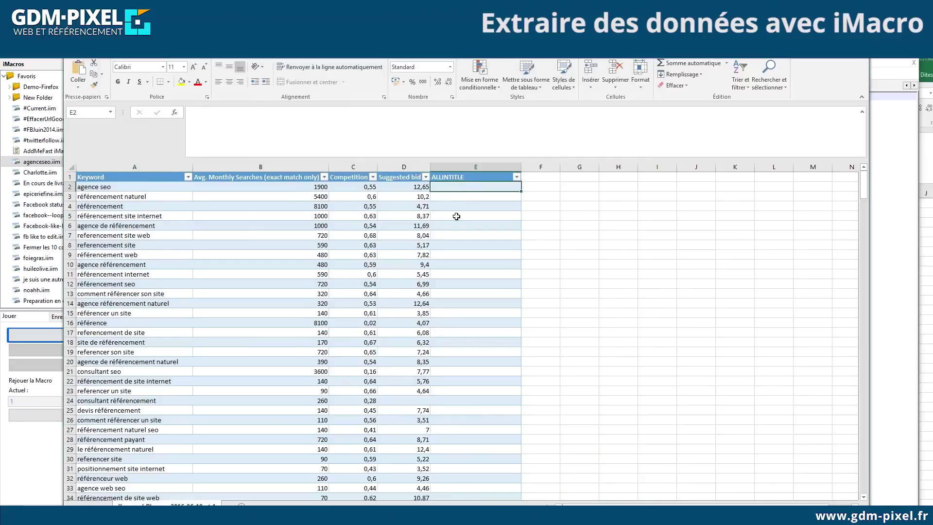
key(ctrl+v)
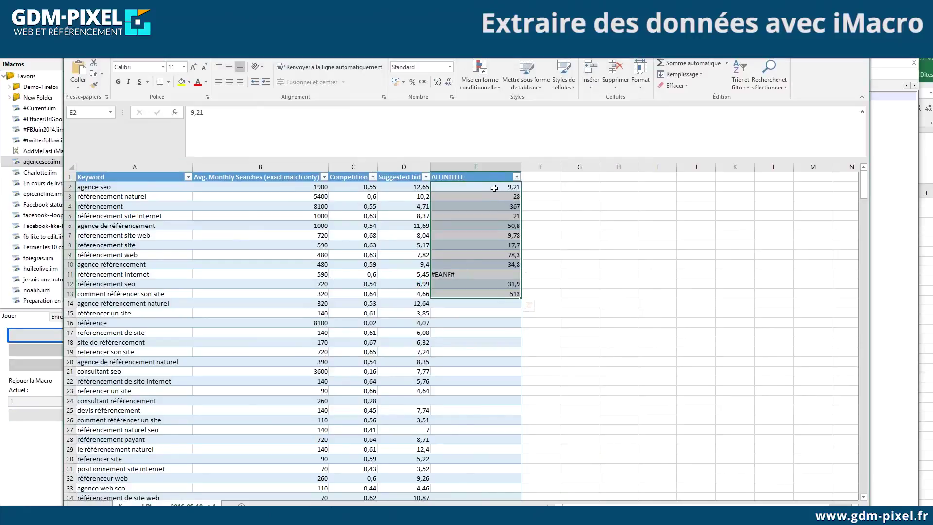
Format cells E2:E13 as Texte and paste the counts over them again.
right_click(496, 191)
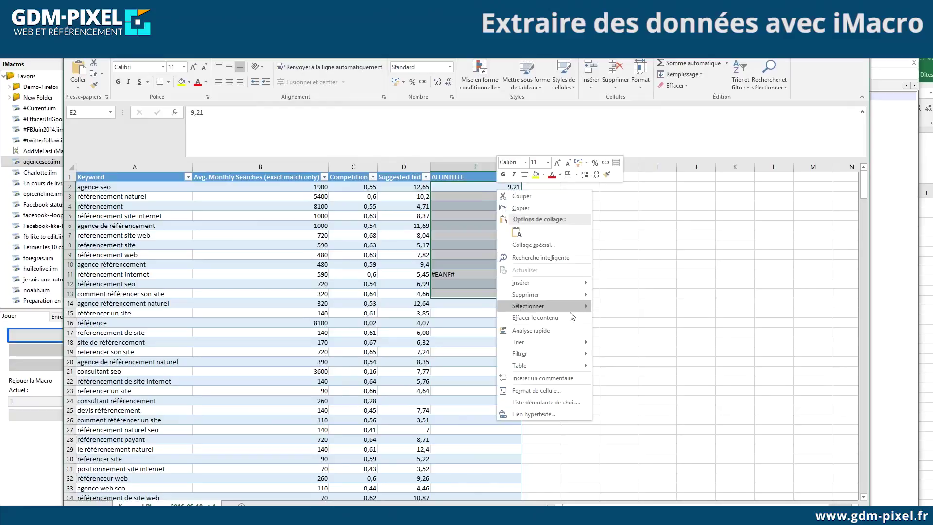
click(539, 390)
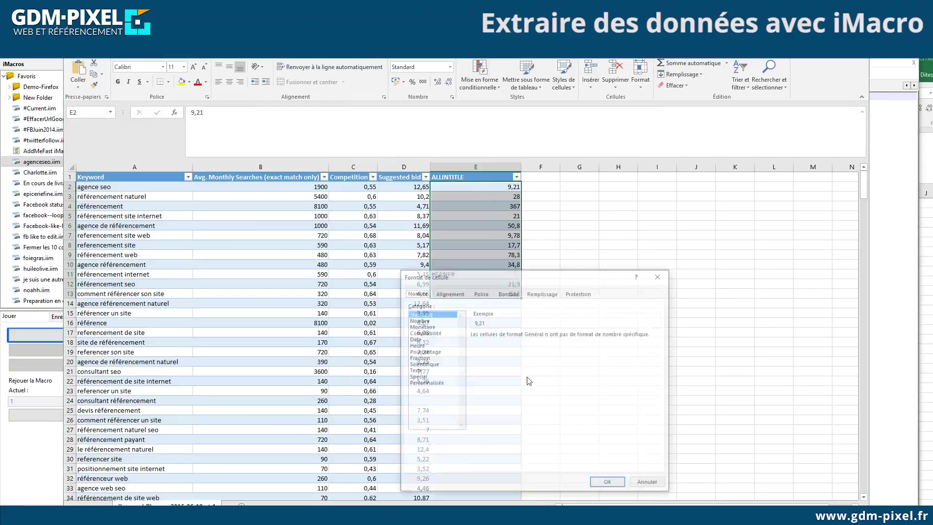
click(414, 371)
click(608, 484)
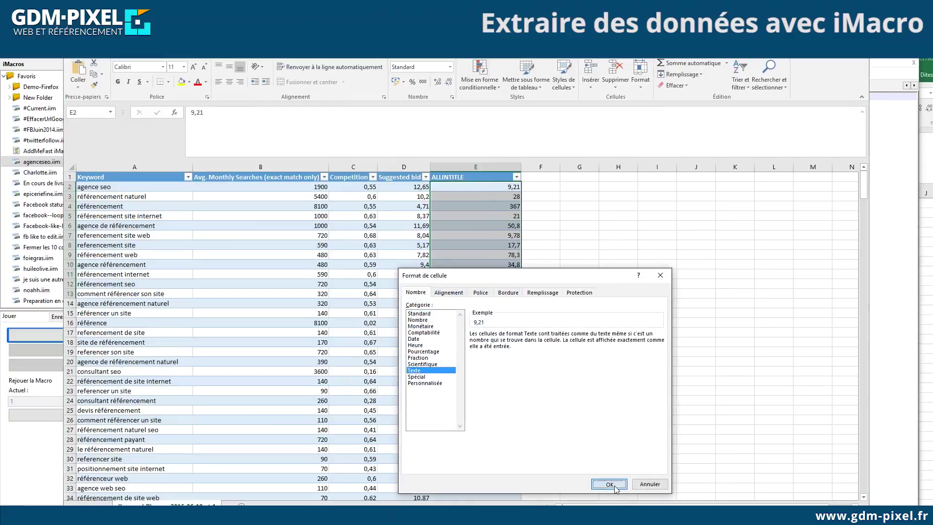
key(ctrl+v)
click(468, 208)
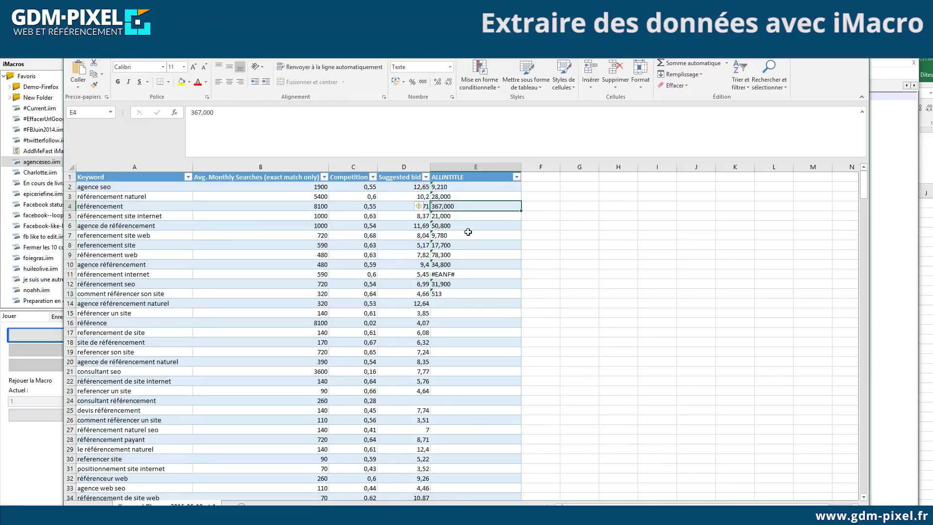
Right-align the counts in E2:E13 and select the #EANF# entry in E11.
drag(478, 187, 472, 293)
click(240, 81)
click(240, 81)
click(240, 82)
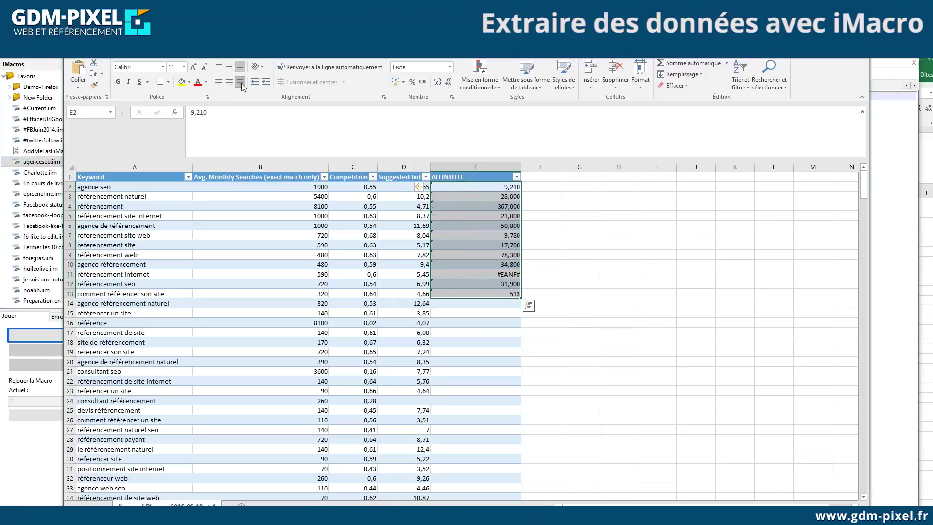
click(474, 244)
click(447, 274)
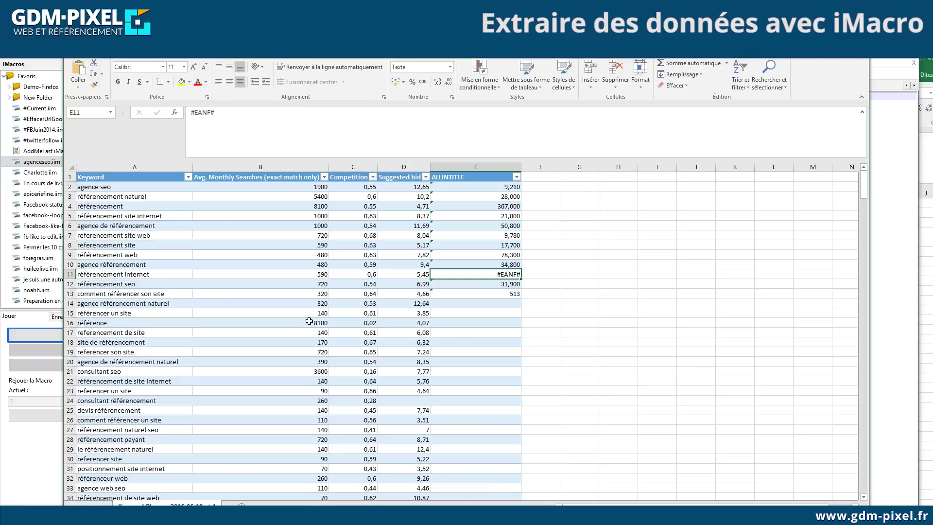
Switch to the iMacros browser window and open the agenceseo.iim macro in the editor to review its code.
click(49, 411)
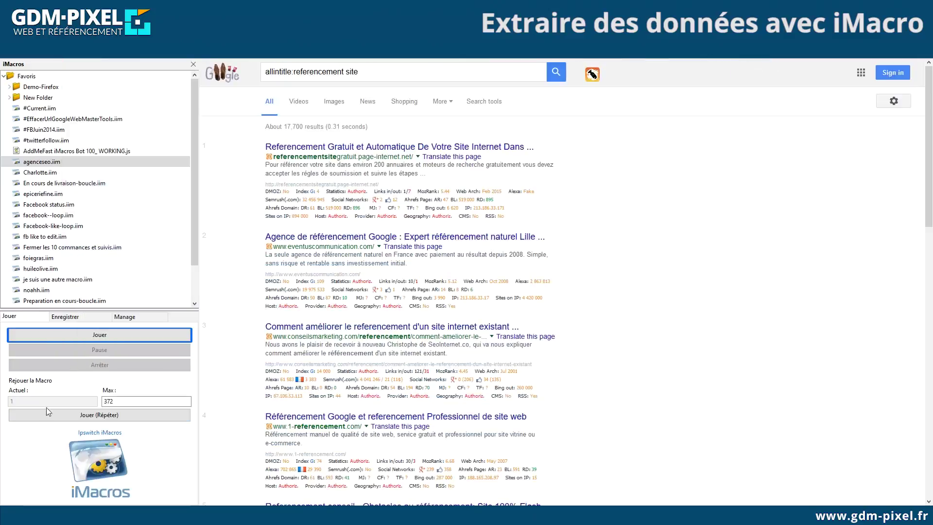
click(124, 316)
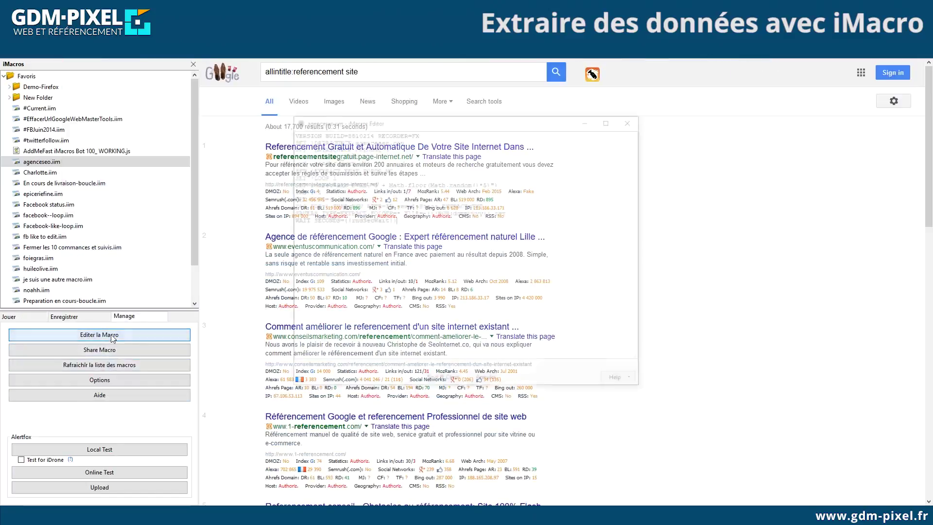
click(100, 334)
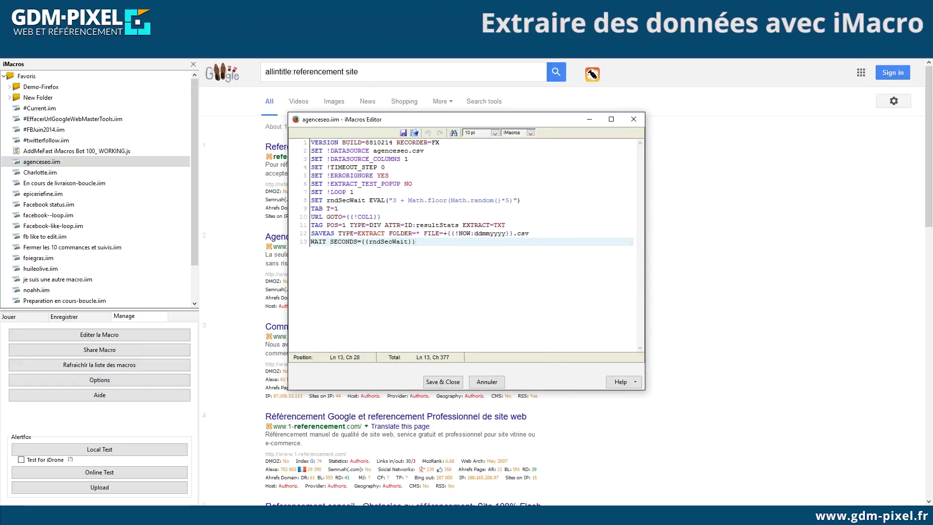
Return to the Keyword Planner workbook and look through the keyword list and the unfilled part of the ALLINTITLE column.
key(alt+Tab)
drag(576, 213, 578, 321)
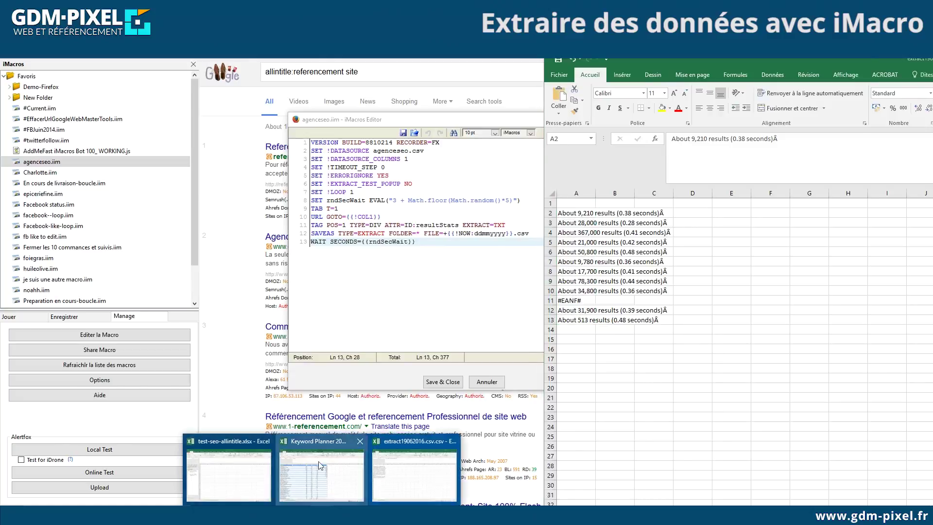
click(321, 464)
scroll(361, 335, down, 20)
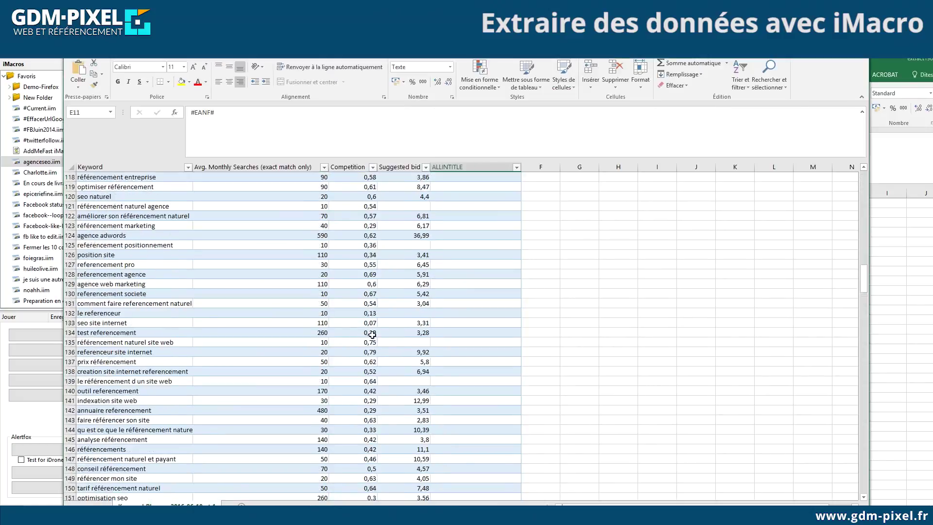
drag(864, 297, 864, 200)
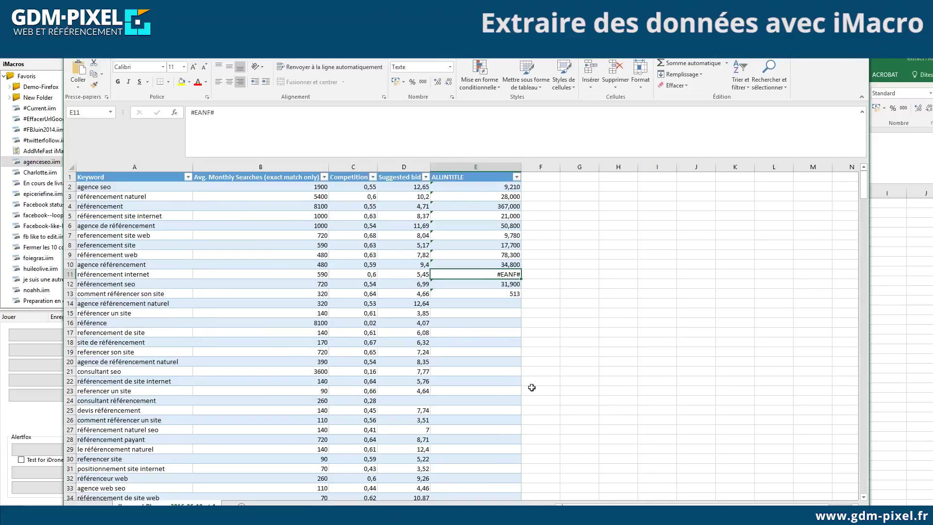
scroll(262, 380, down, 6)
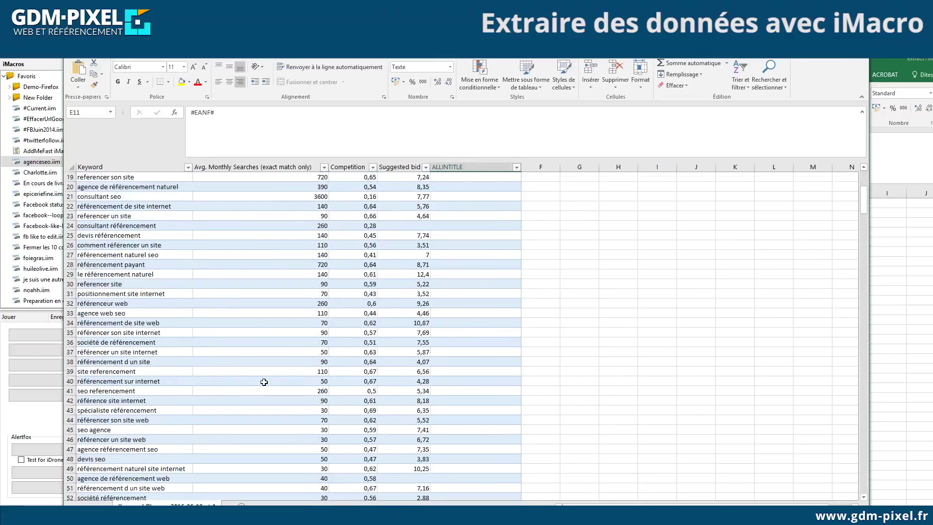
drag(863, 220, 878, 167)
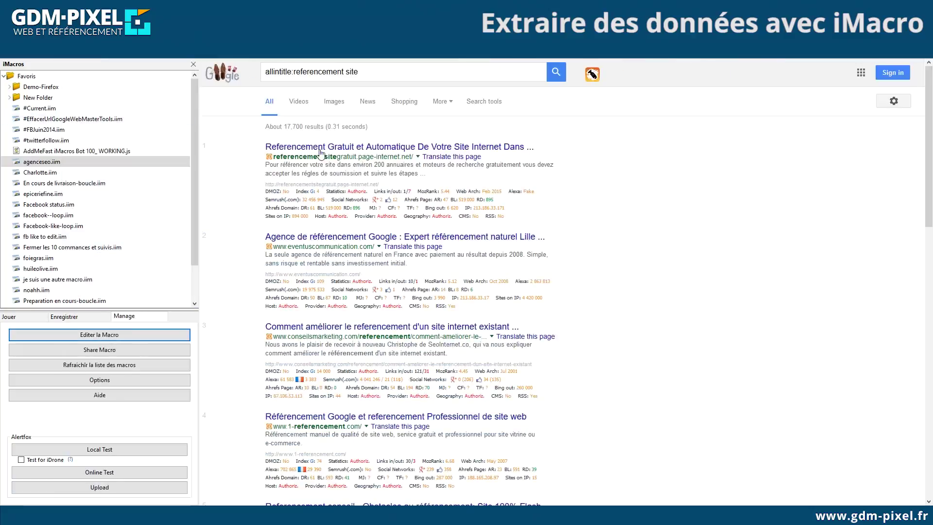
Copy the 17,700 result count from the Google page and paste it into E14 of the Keyword Planner workbook.
drag(283, 126, 298, 126)
key(ctrl+c)
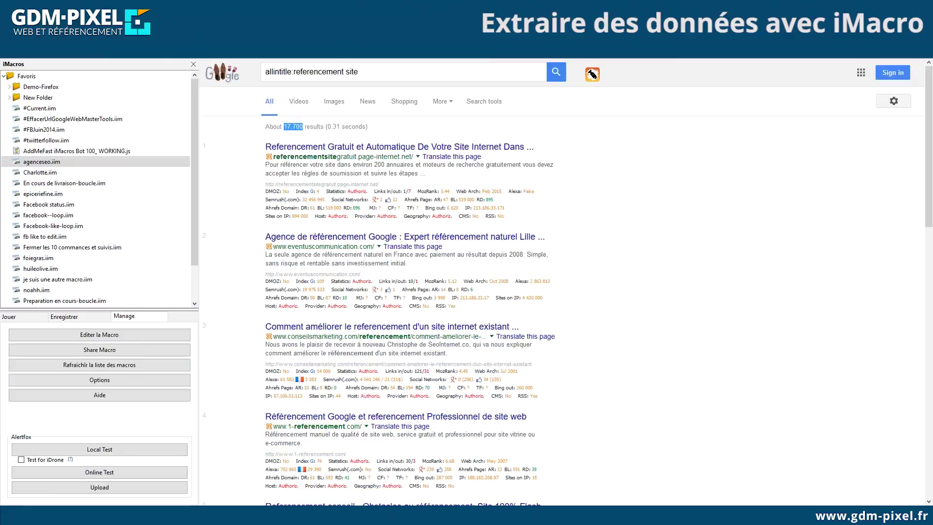
click(408, 460)
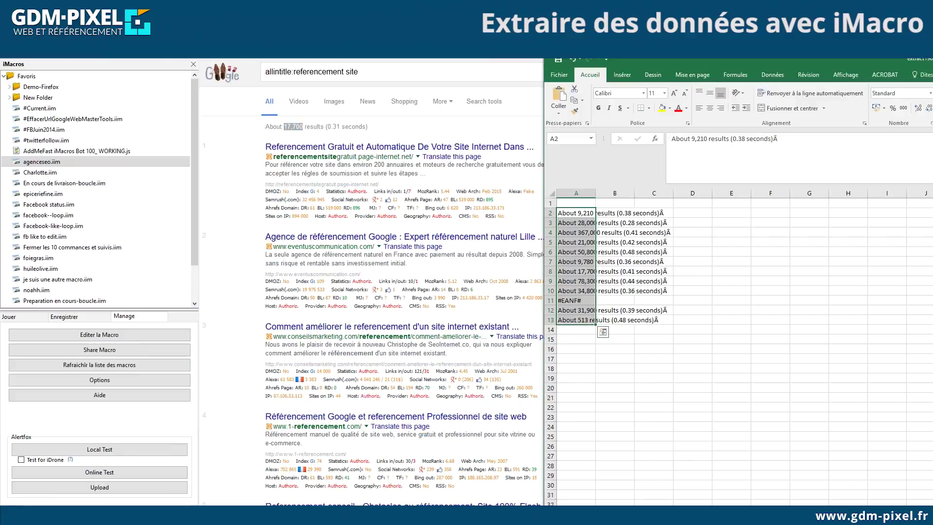
click(300, 473)
click(500, 303)
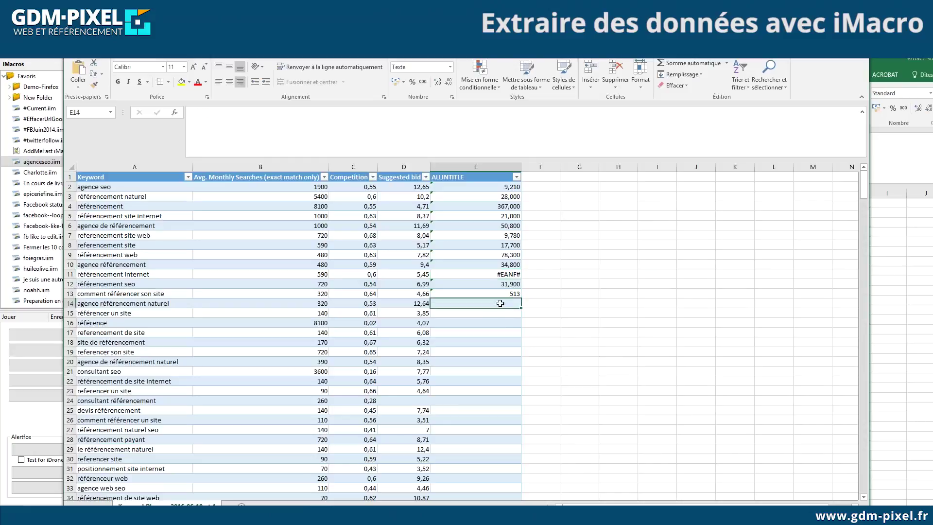
key(ctrl+v)
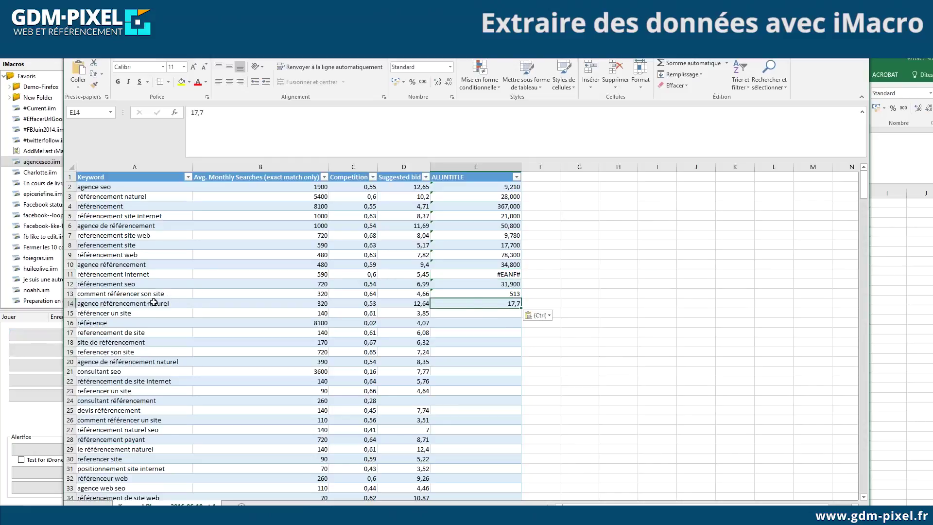
Undo the paste in E14, enter 17,700 there as text, and right-align it.
double_click(508, 301)
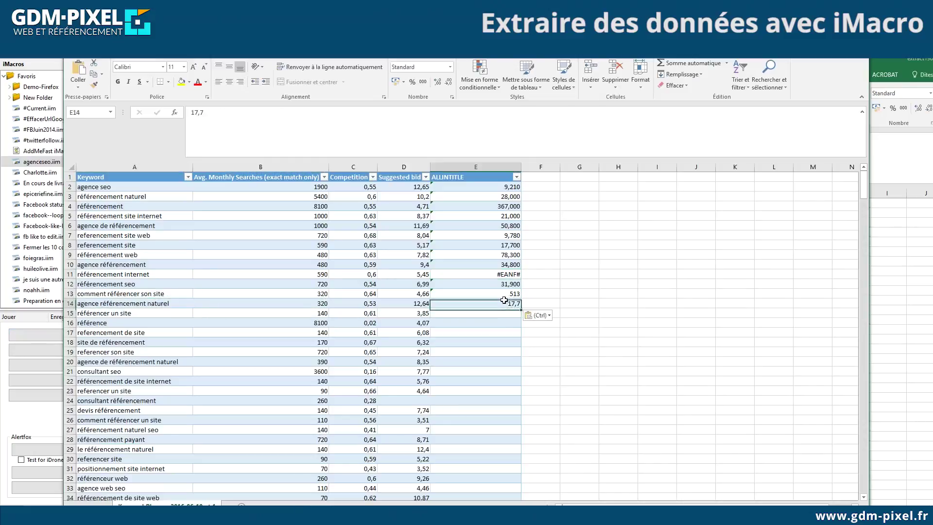
right_click(505, 303)
key(Escape)
key(Escape)
key(ctrl+z)
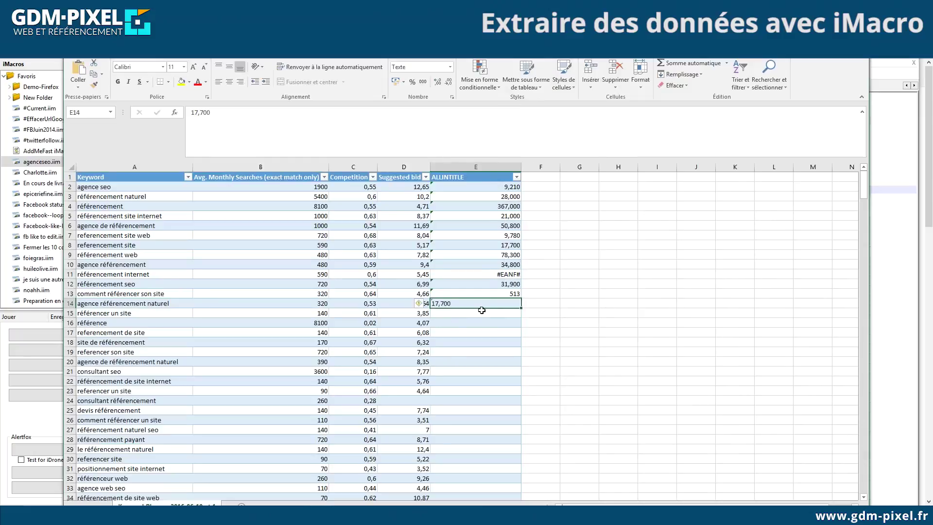
click(240, 82)
Compare the monthly searches with the ALLINTITLE count for the keyword "comment référencer son site" in row 13.
click(299, 294)
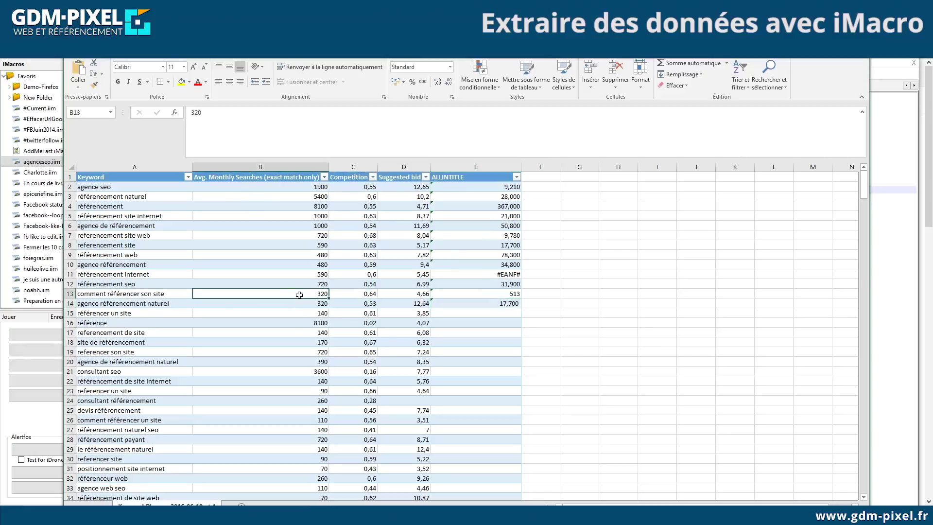
click(507, 294)
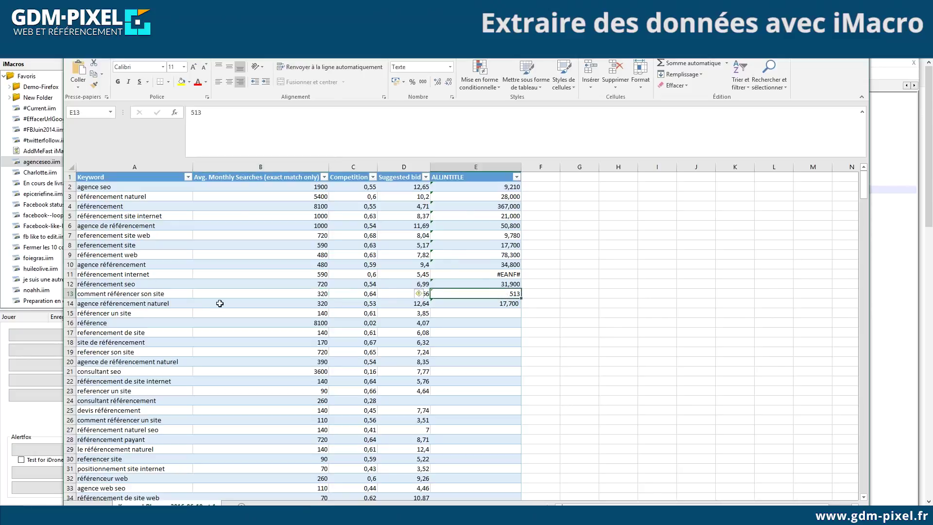
click(166, 294)
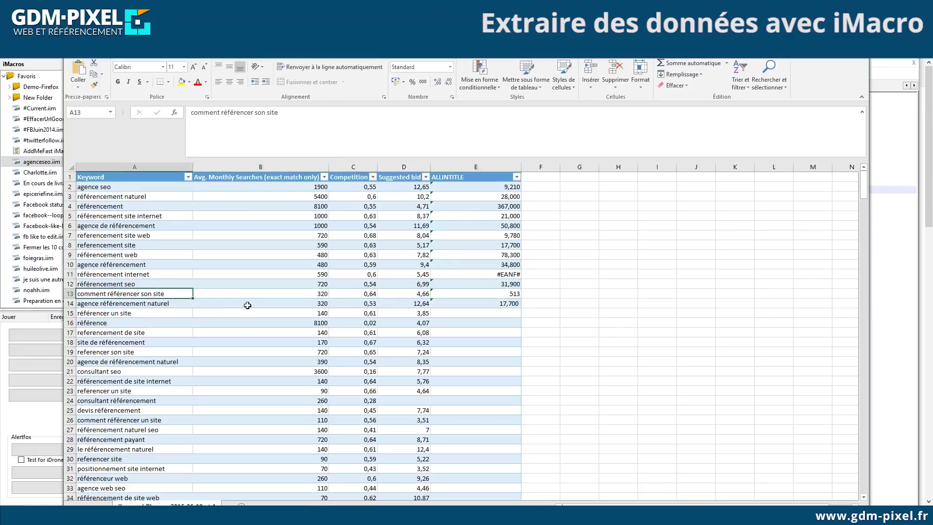
click(486, 293)
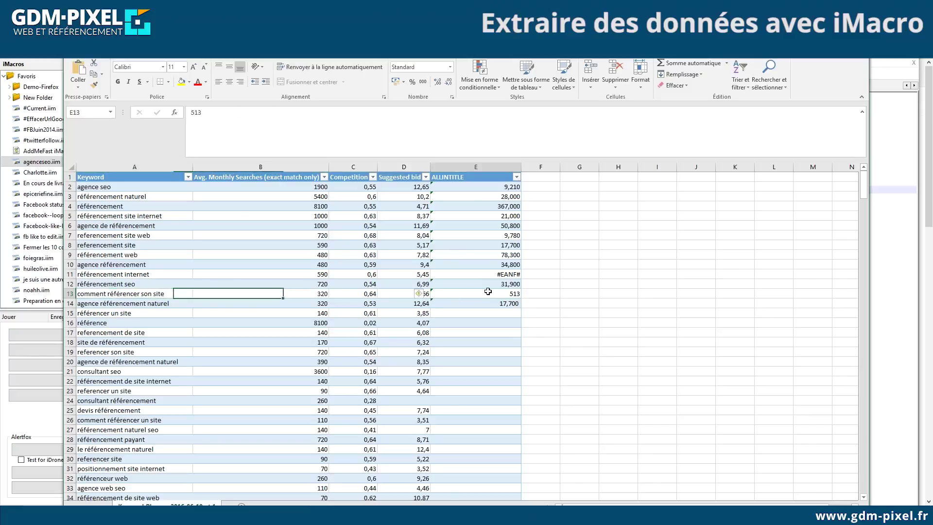
click(296, 292)
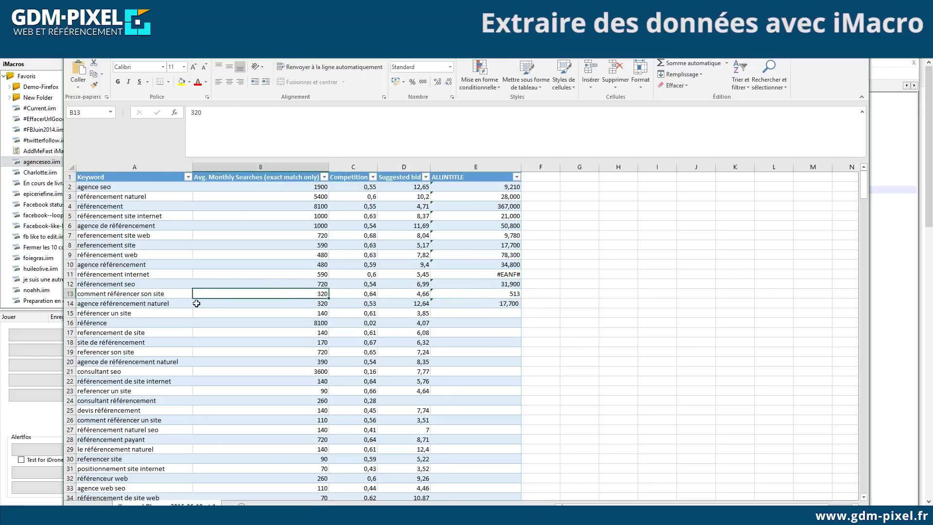
click(160, 294)
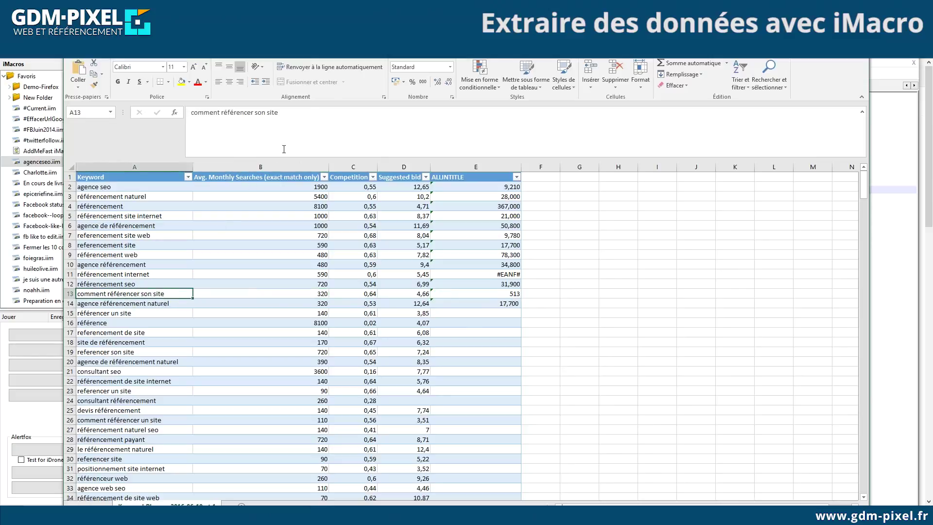
drag(279, 113, 191, 113)
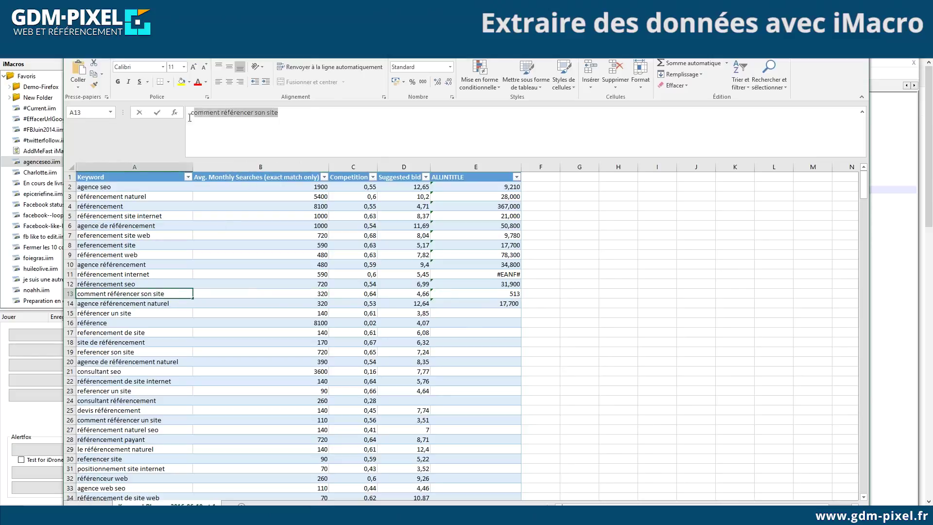
click(173, 283)
click(172, 293)
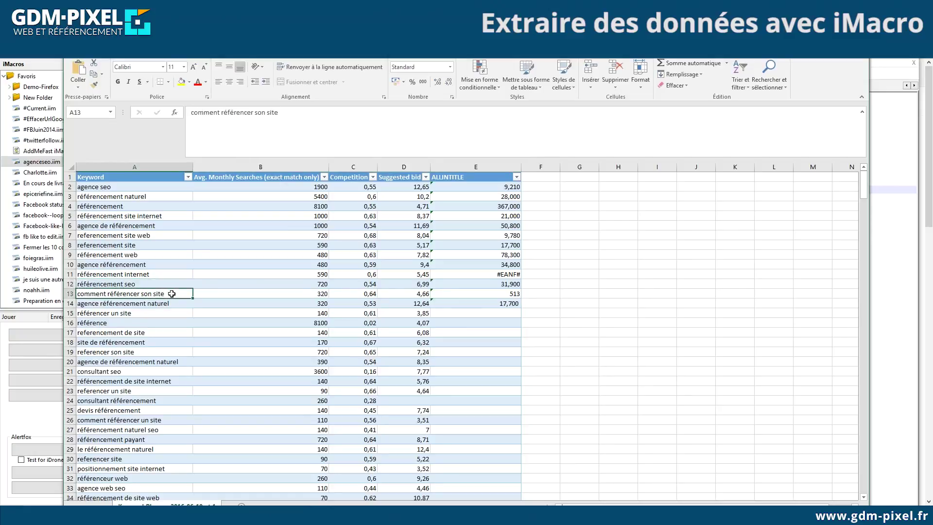